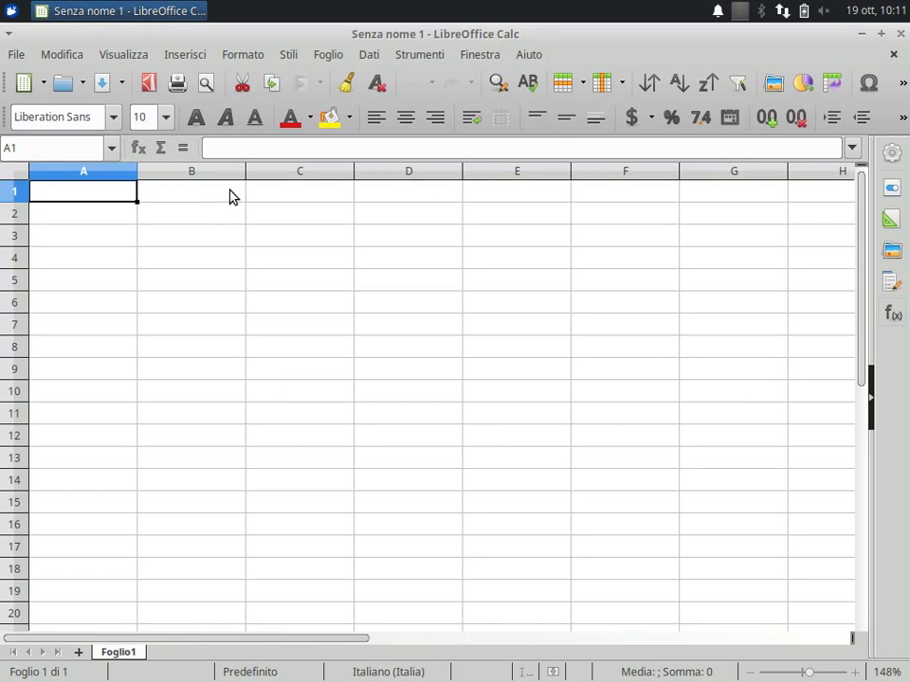
Enter Marca, Modello and Numero di Auto in A1–C1, then widen column C to fit
text(Ma)
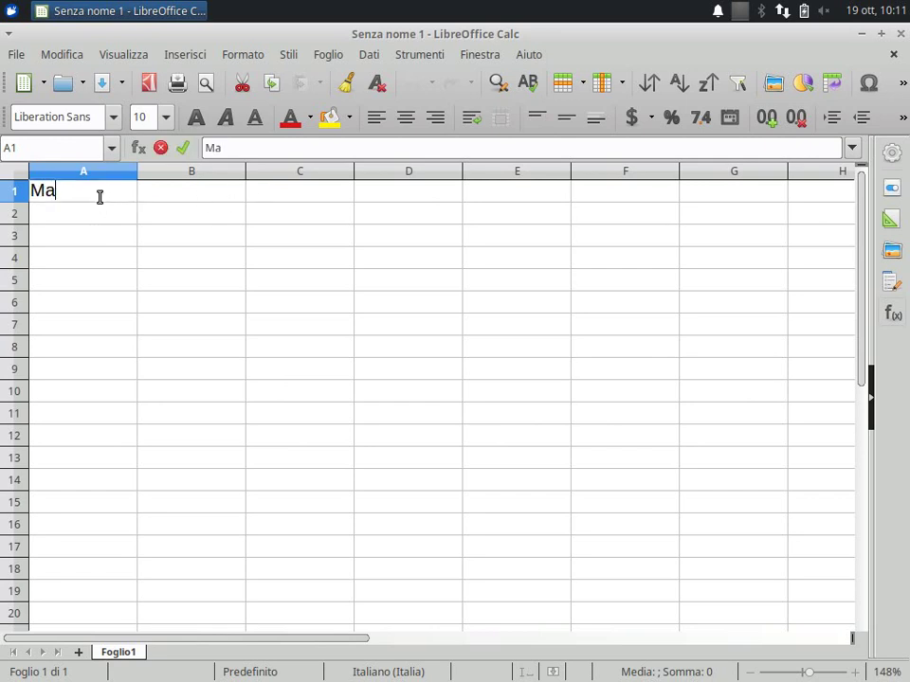
text(rca)
key(Tab)
text(Model)
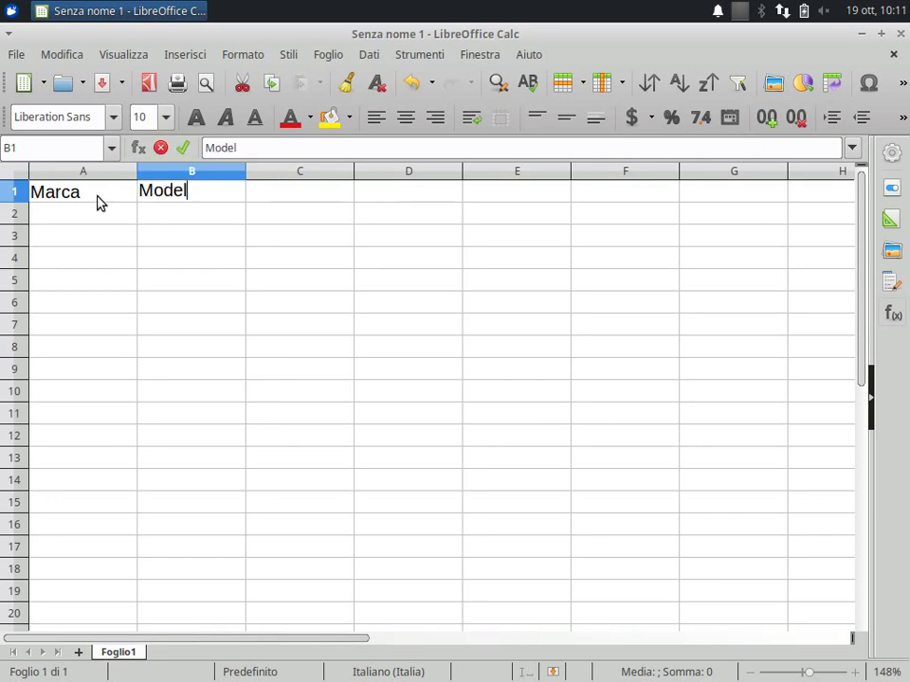
text(lo)
key(Tab)
text(Nu)
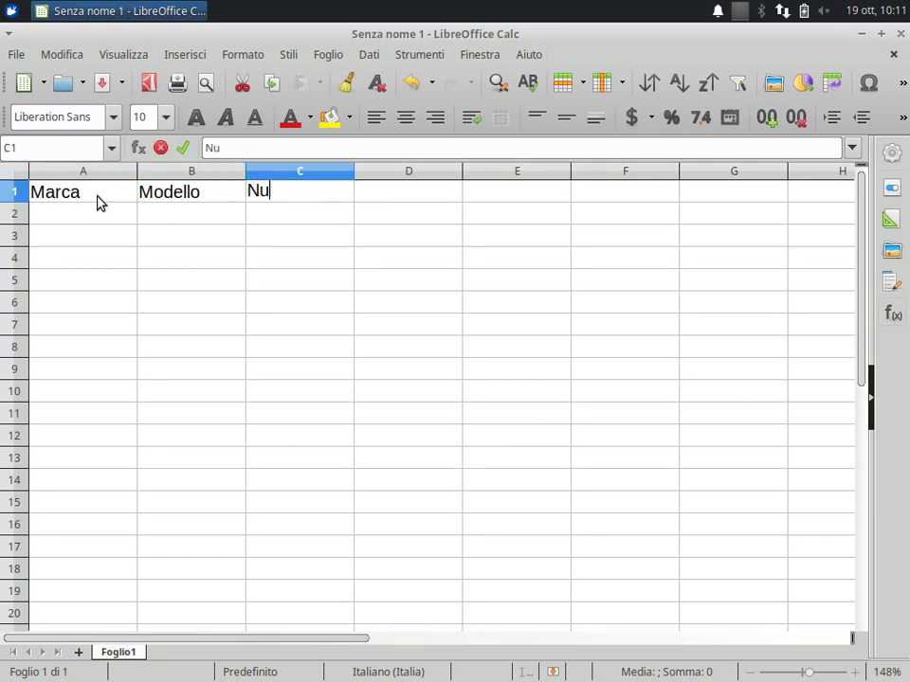
text(mero di Aut)
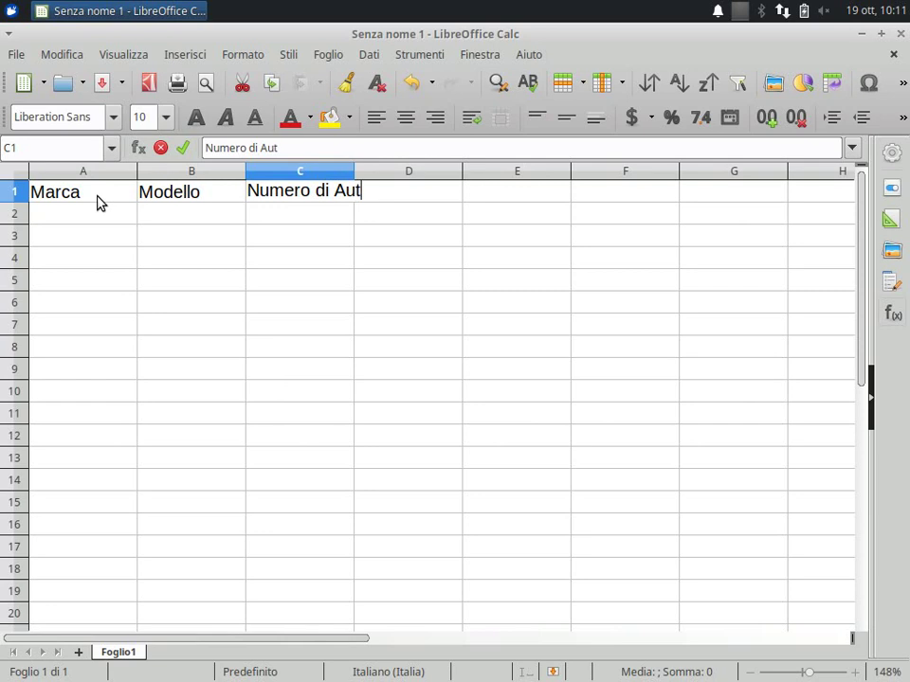
text(o)
key(Return)
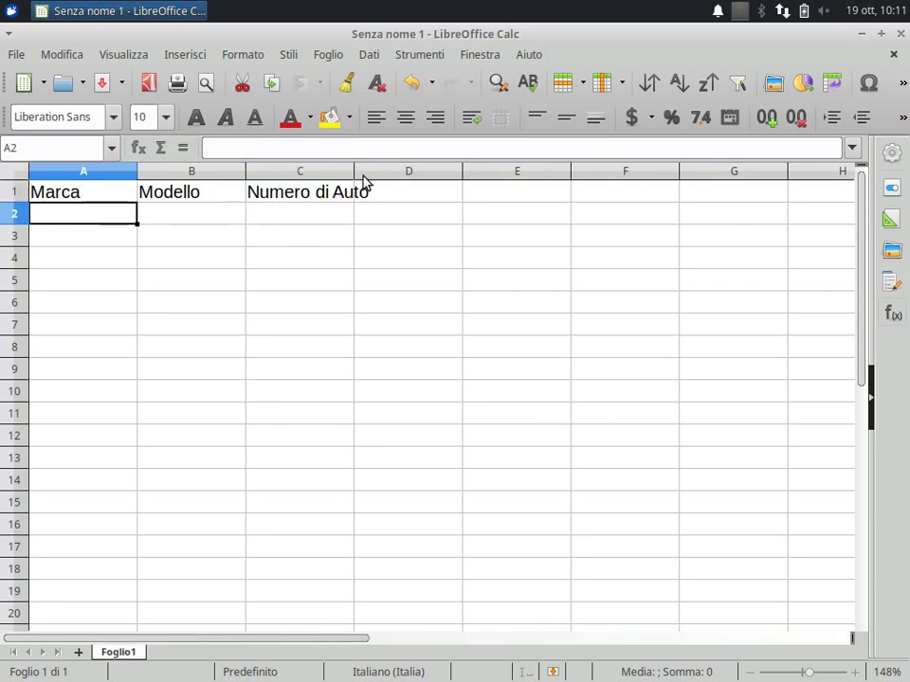
drag(354, 169, 386, 168)
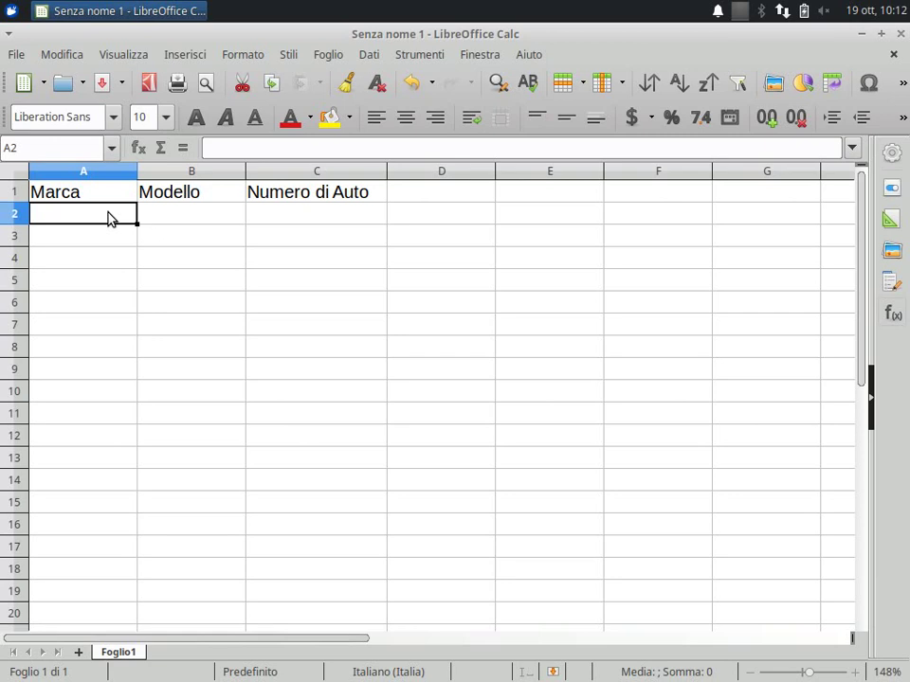
Enter the rows Fiat Panda 2 and VolksWagen Polo 10
text(F)
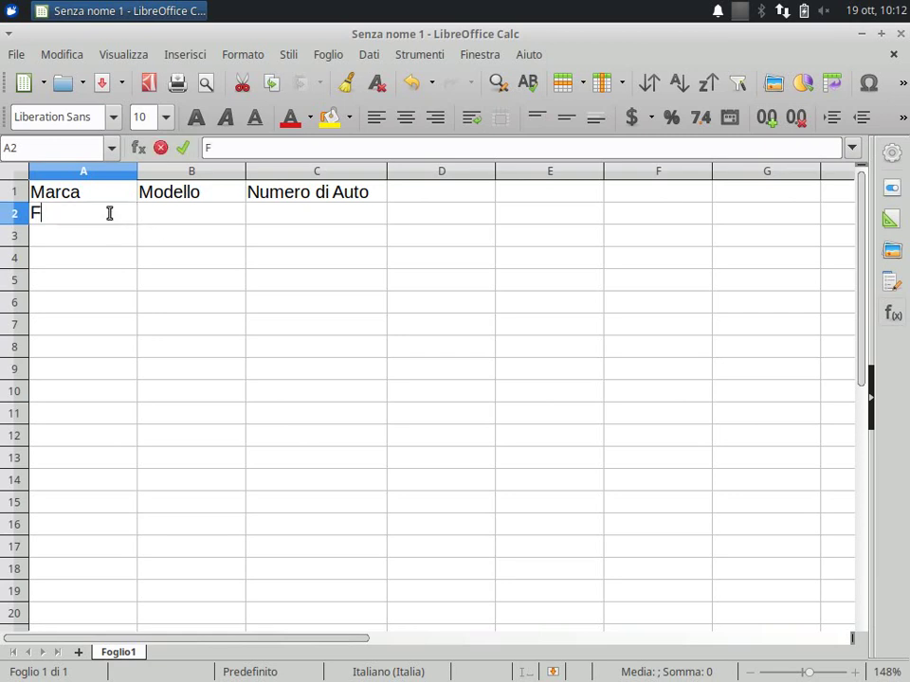
text(iat)
key(Tab)
text(Pan)
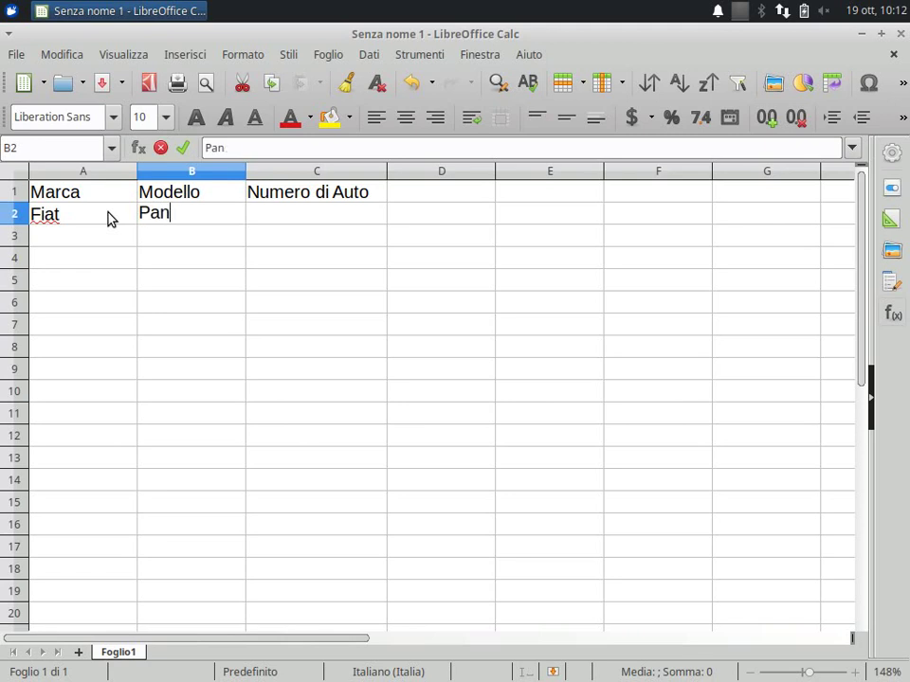
text(da)
key(Tab)
text(2)
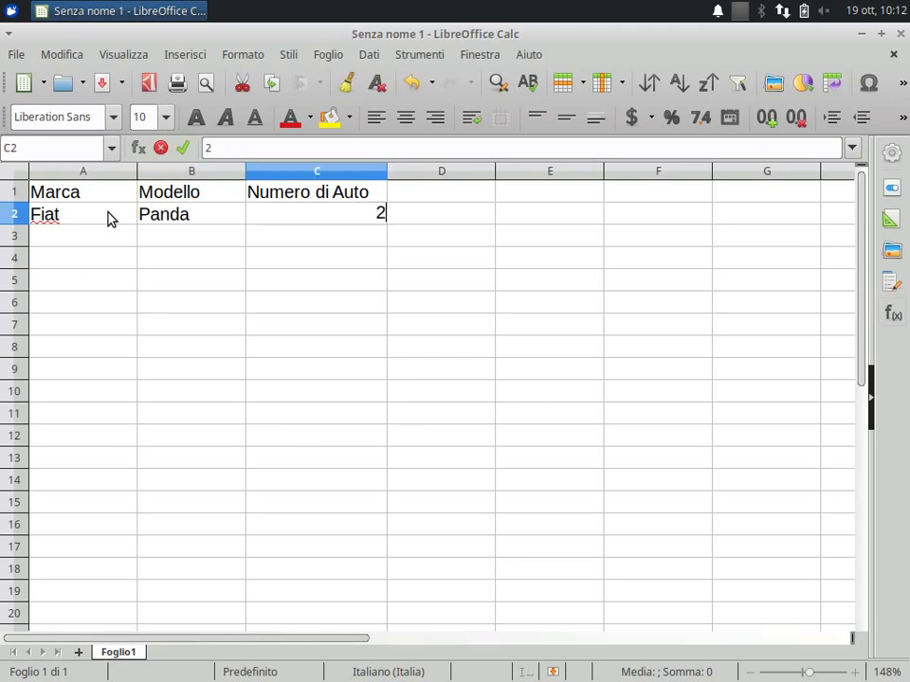
key(Return)
key(Left)
key(Left)
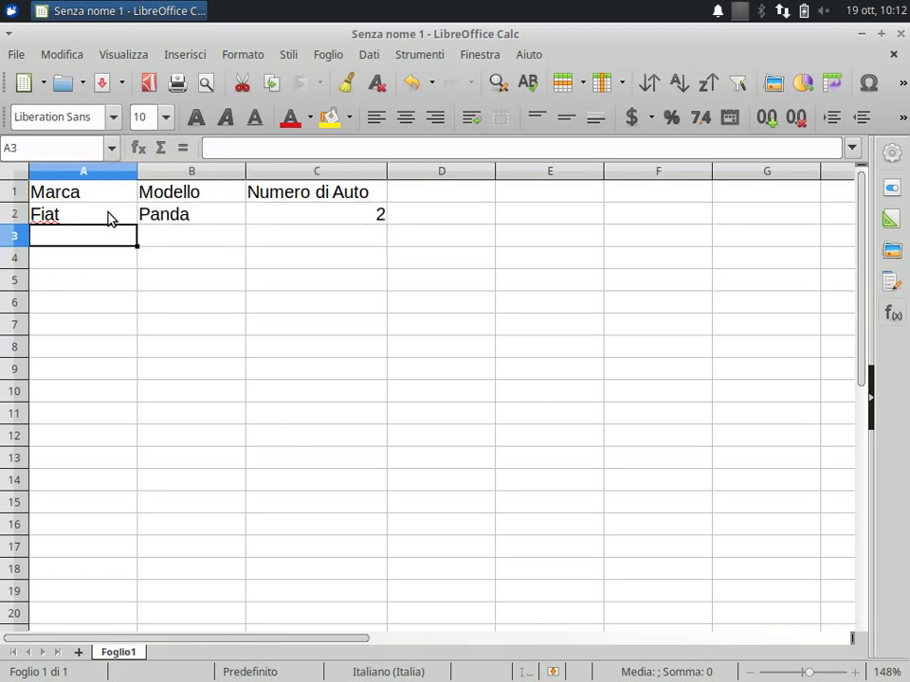
text(Wo)
key(BackSpace)
key(BackSpace)
text(Vo)
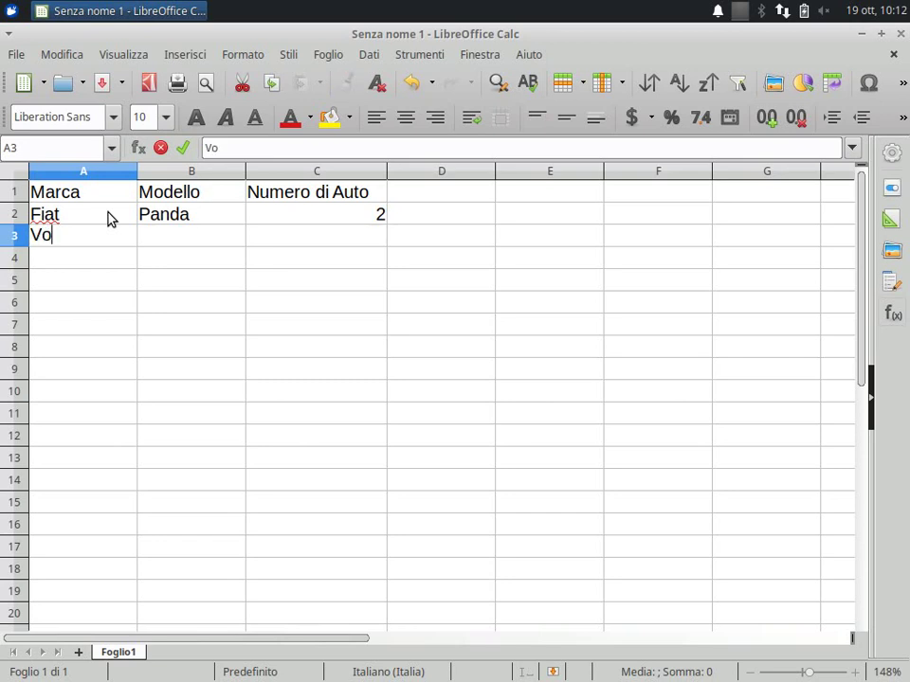
text(lksWagen)
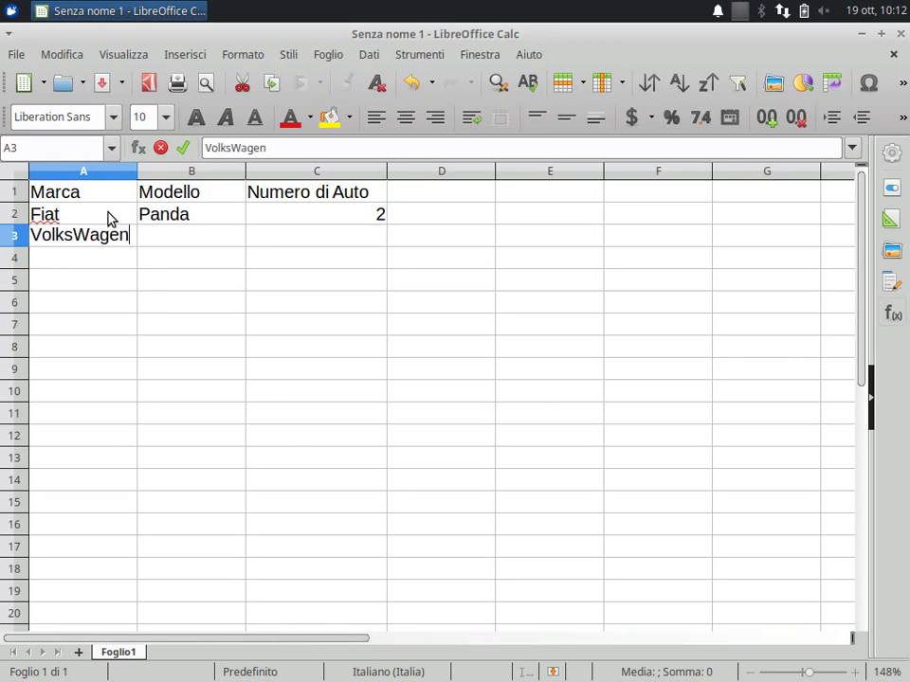
key(Tab)
text(Polo)
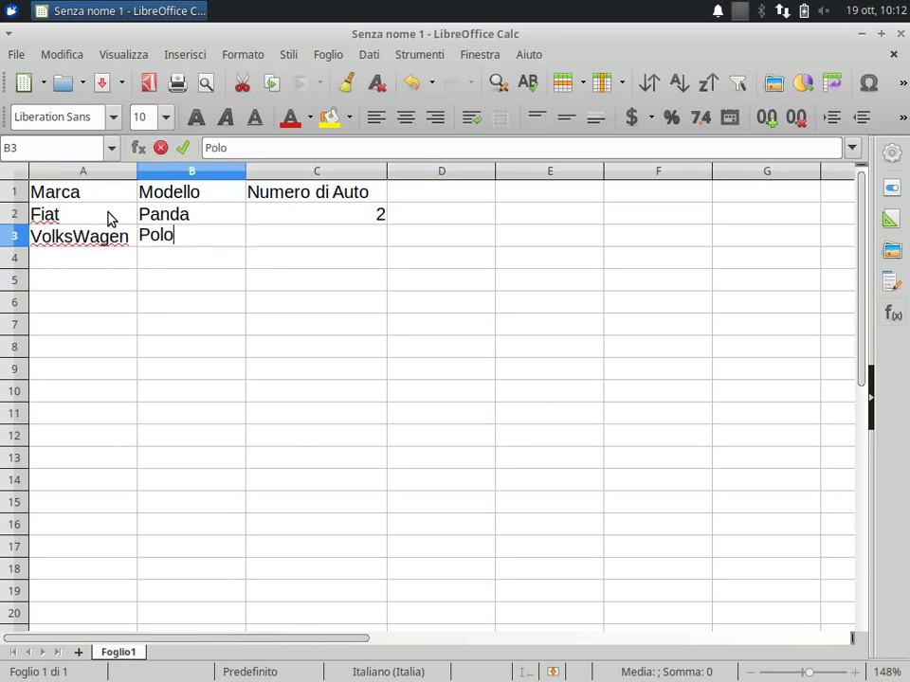
key(Tab)
text(10)
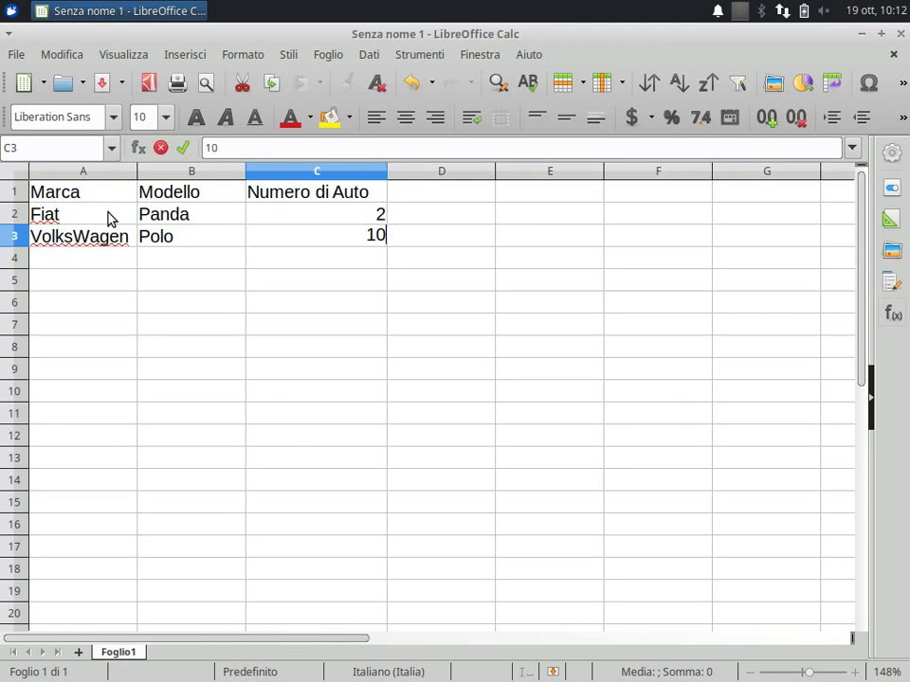
key(Return)
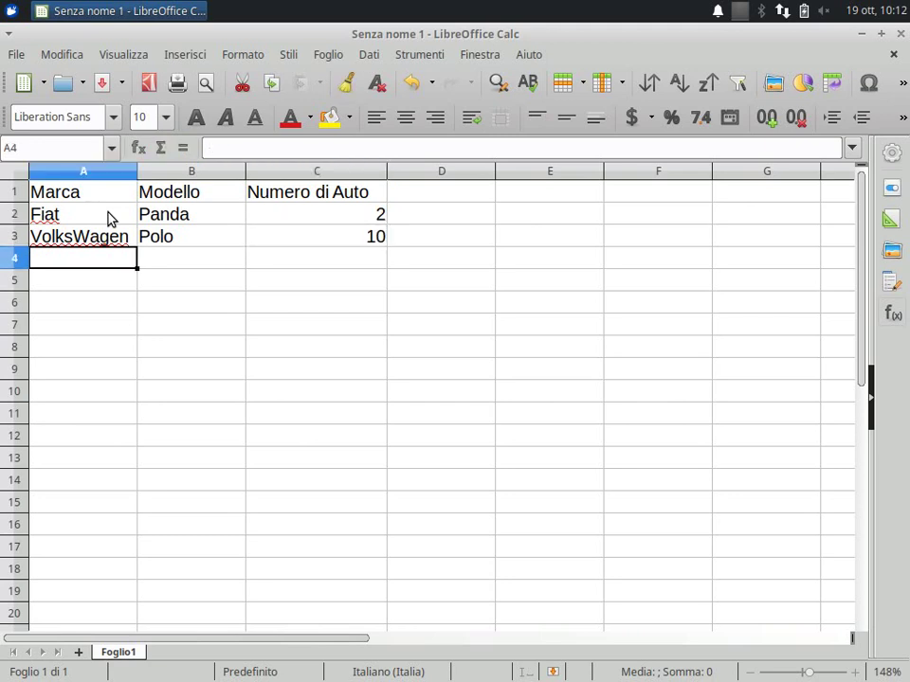
Enter the rows Lada Niva 1 and Kia Sportage 3
text(Lada)
key(Tab)
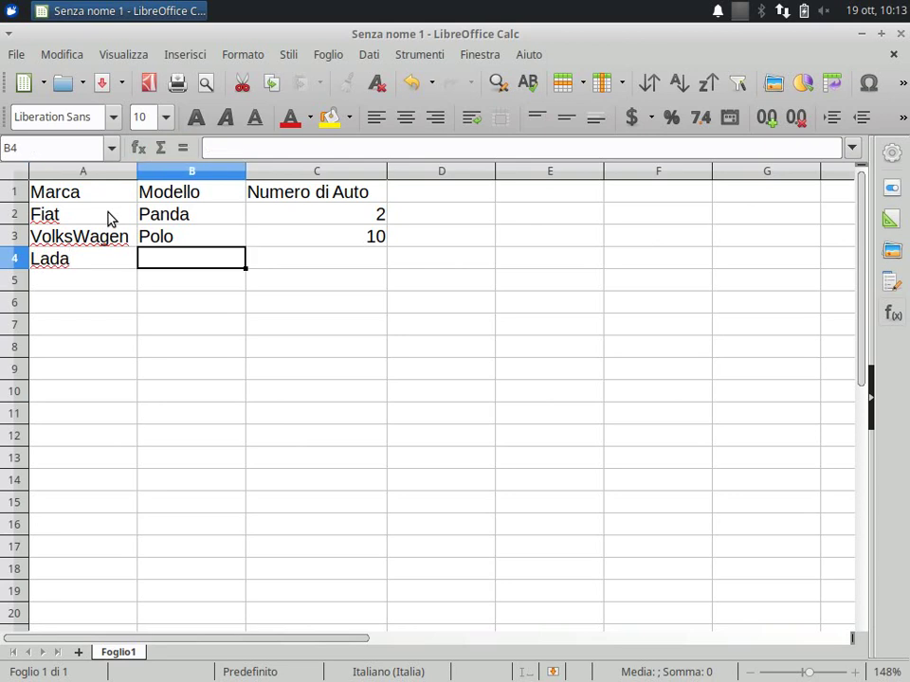
text(Niva)
key(Tab)
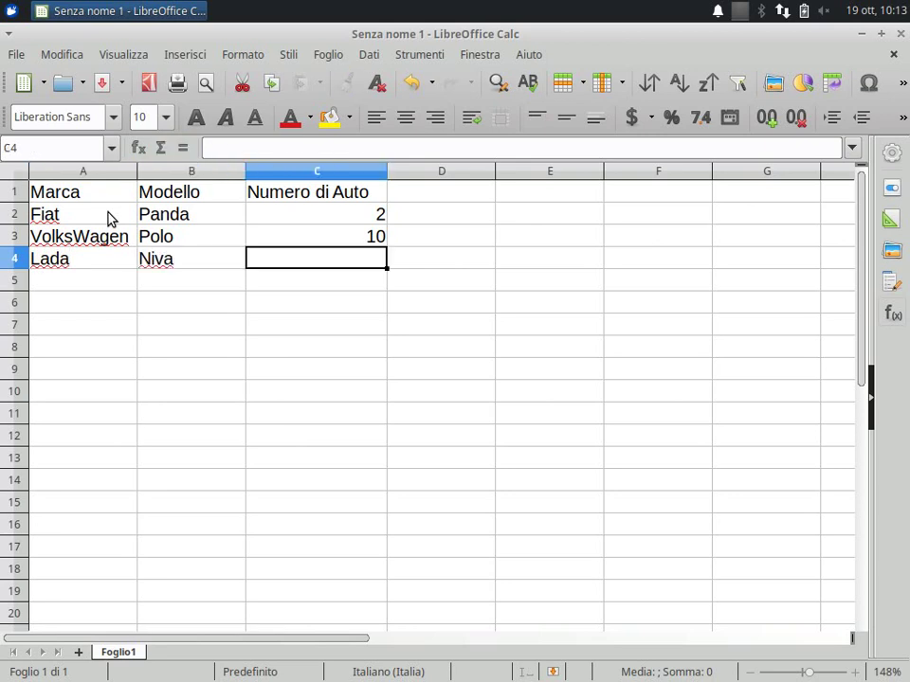
text(1)
key(Return)
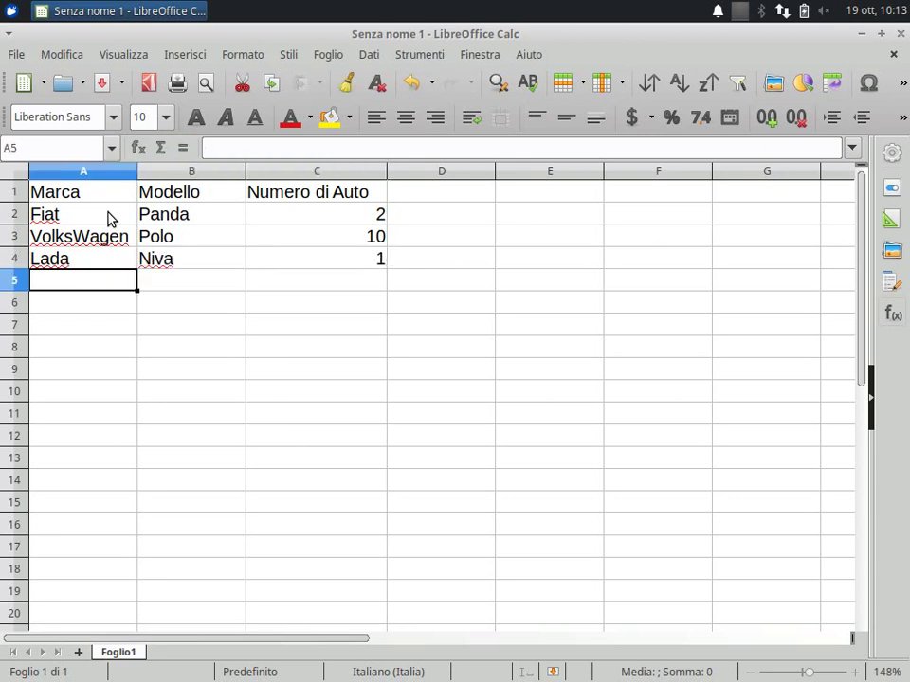
text(Kia)
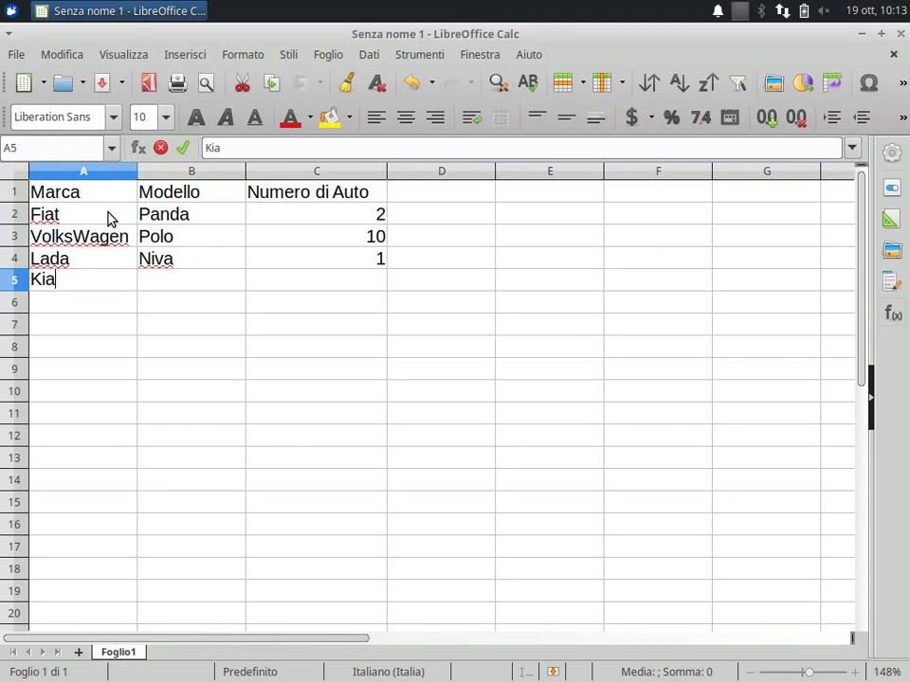
key(Tab)
text(Spo)
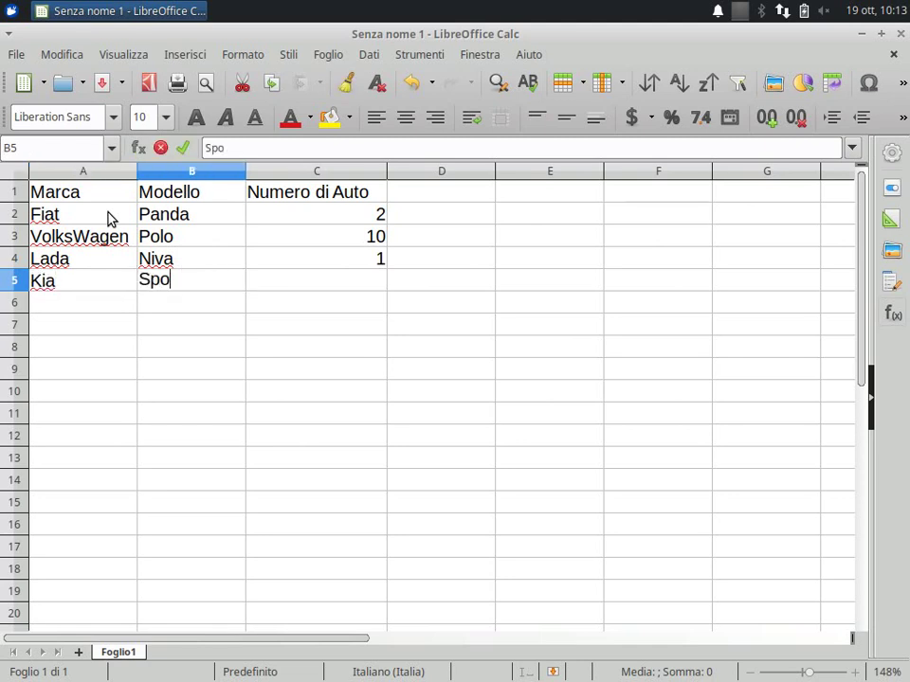
text(rta)
text(ge)
key(Tab)
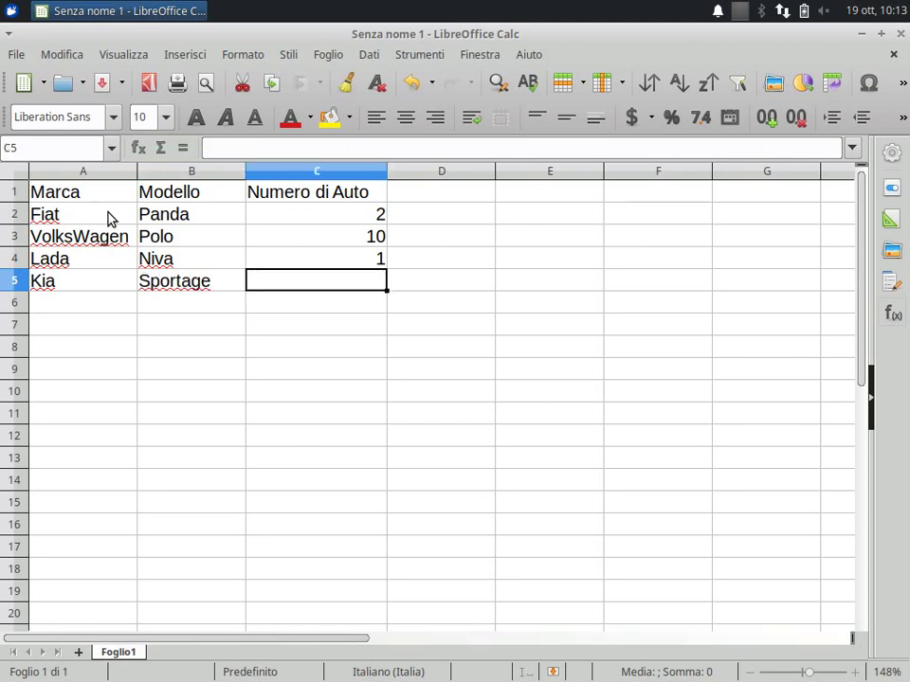
text(3)
key(Return)
Enter the final row Renault Clio 5 in row 6
text(Rea)
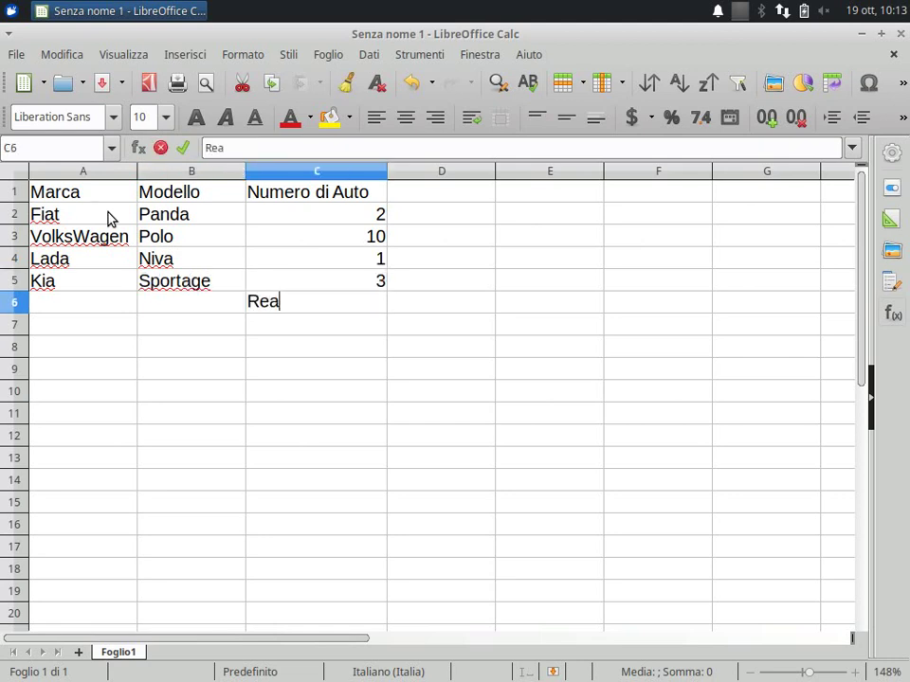
key(BackSpace)
key(BackSpace)
key(BackSpace)
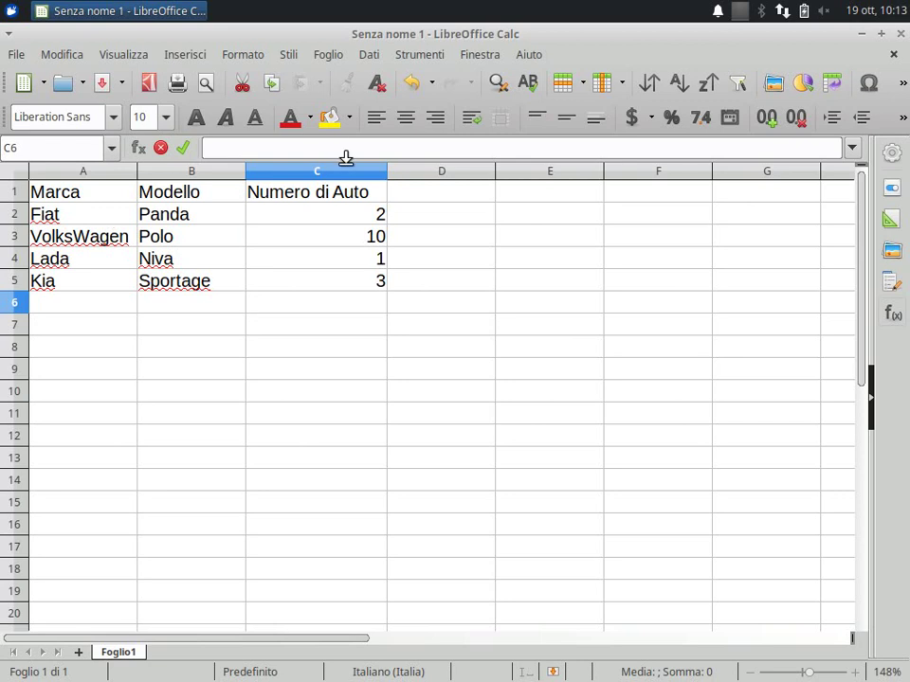
click(91, 305)
text(Re)
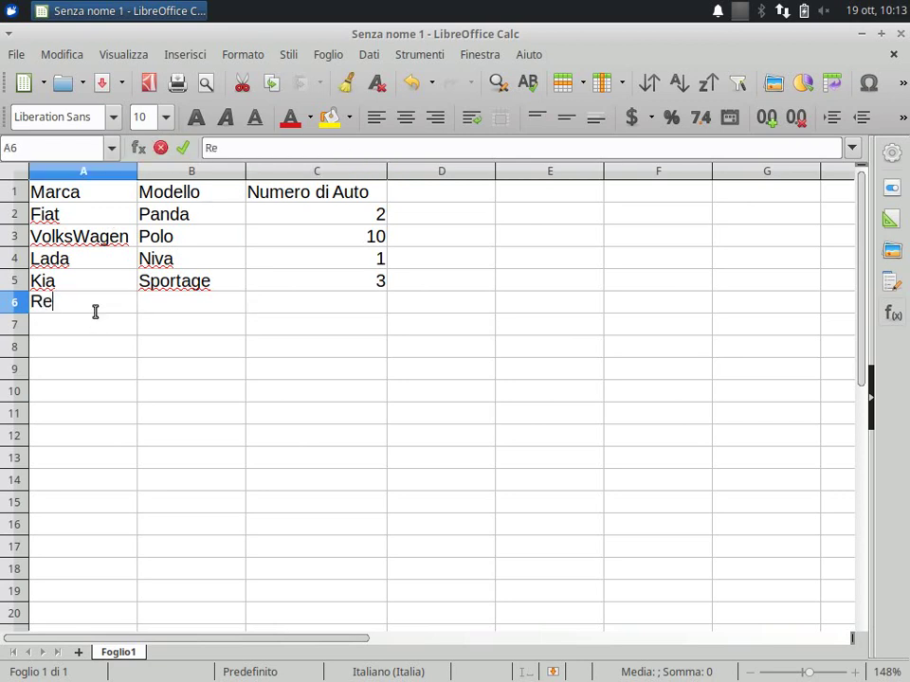
text(nault)
key(Tab)
text(Clio)
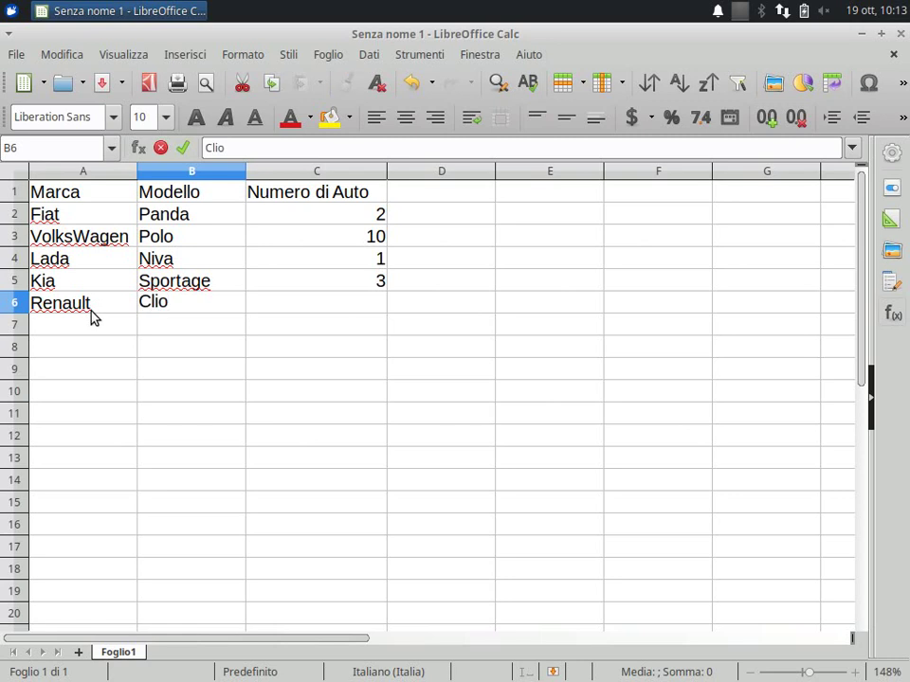
key(Tab)
text(5)
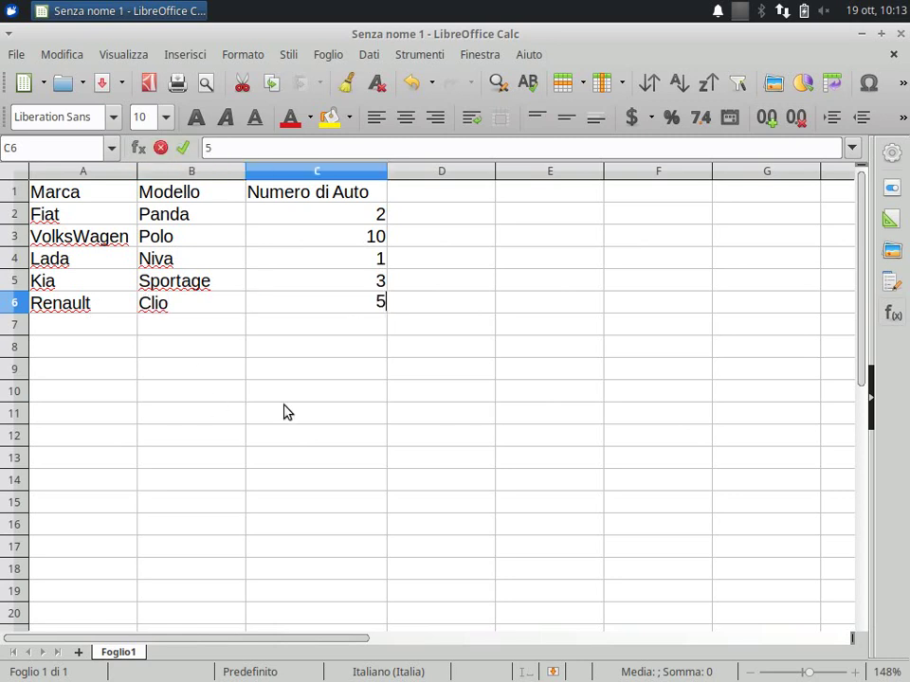
click(317, 372)
click(552, 232)
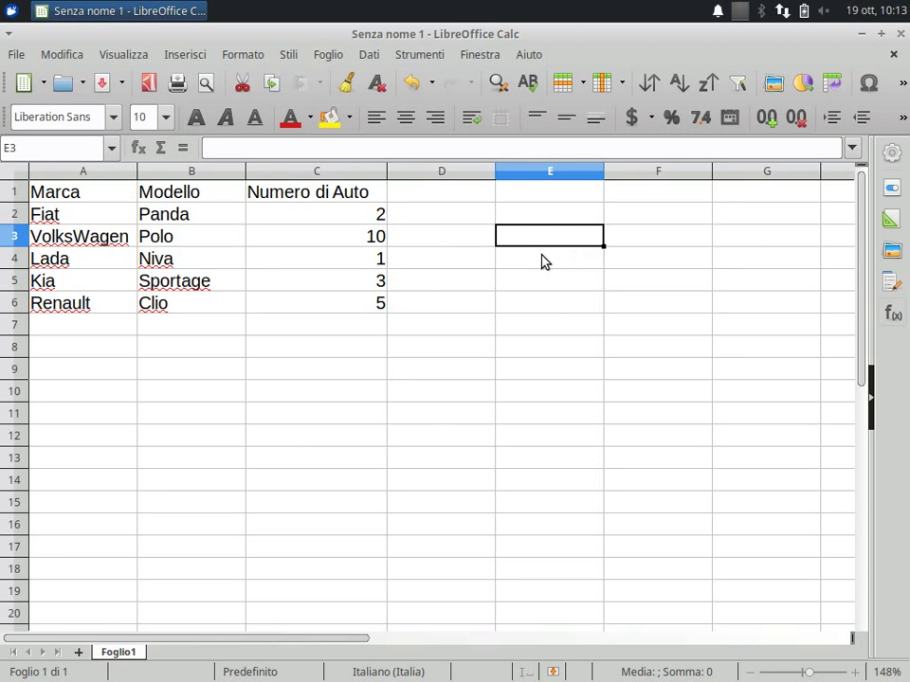
Open the Dati menu
click(371, 57)
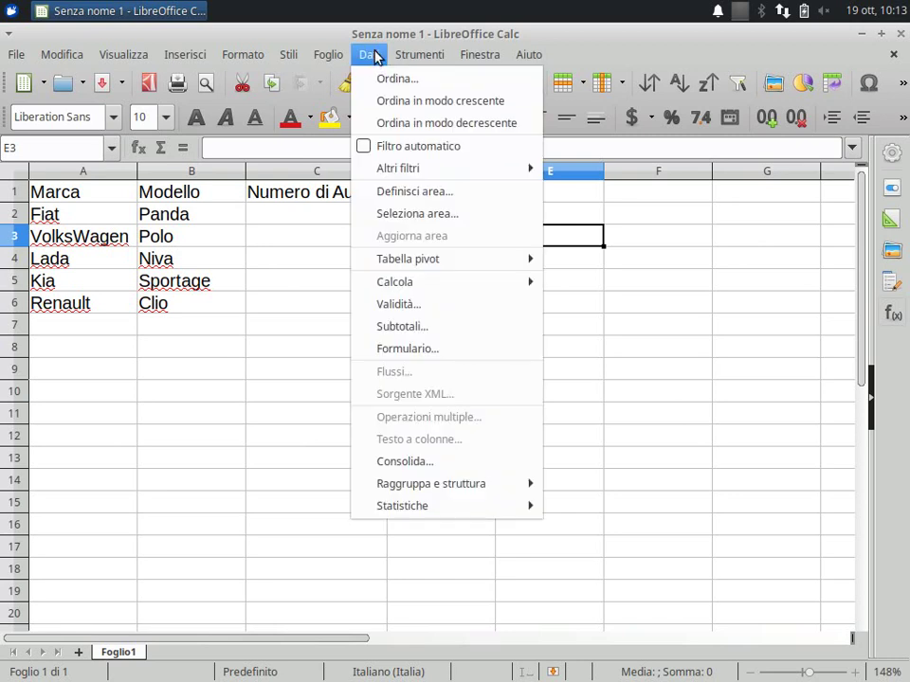
Give E3 a Validità rule allowing Intervallo di celle with source $A$1:$A$6
click(403, 313)
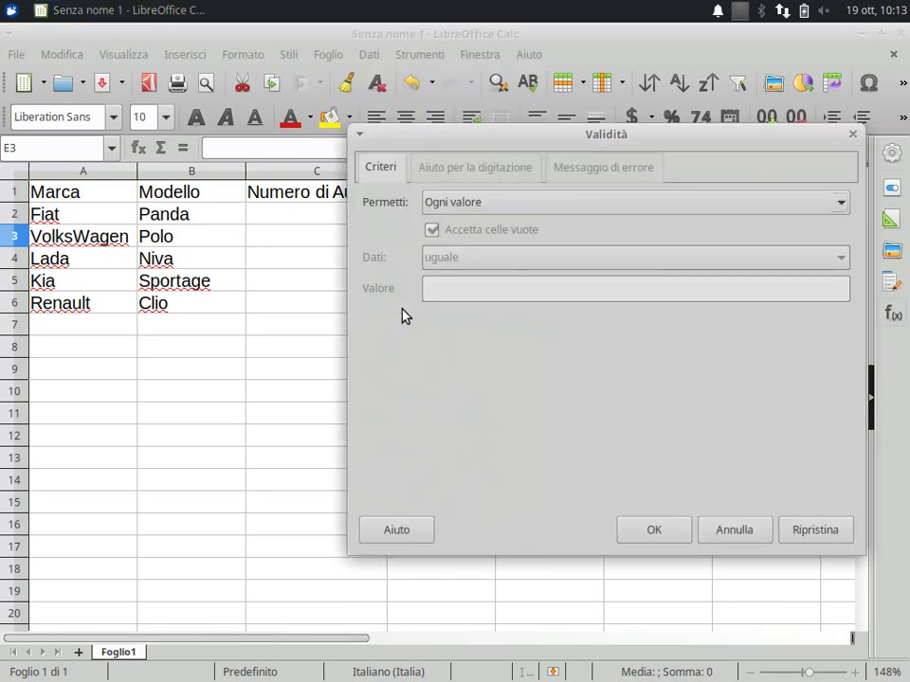
click(465, 205)
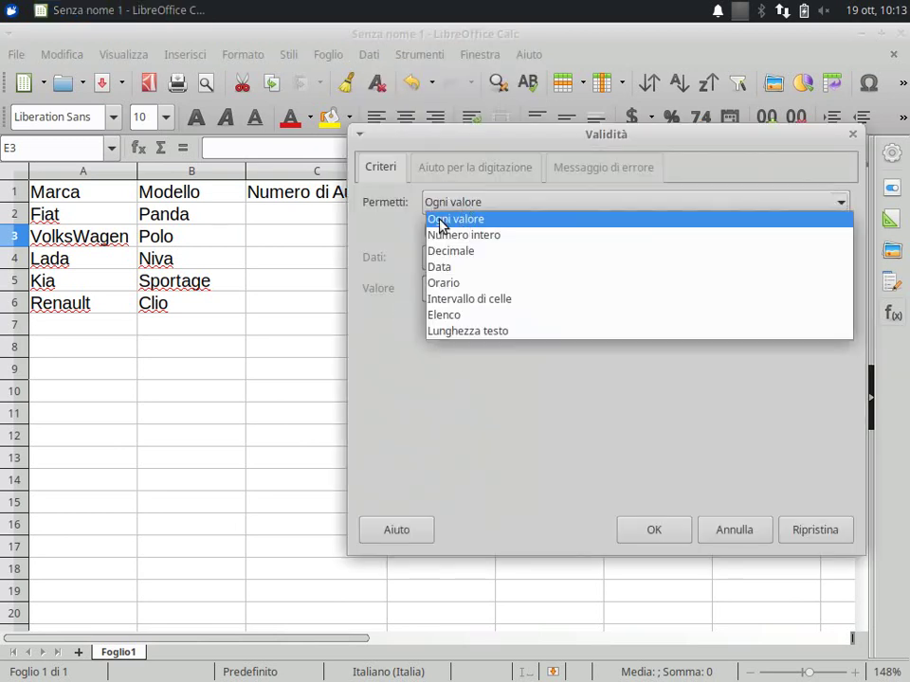
click(460, 301)
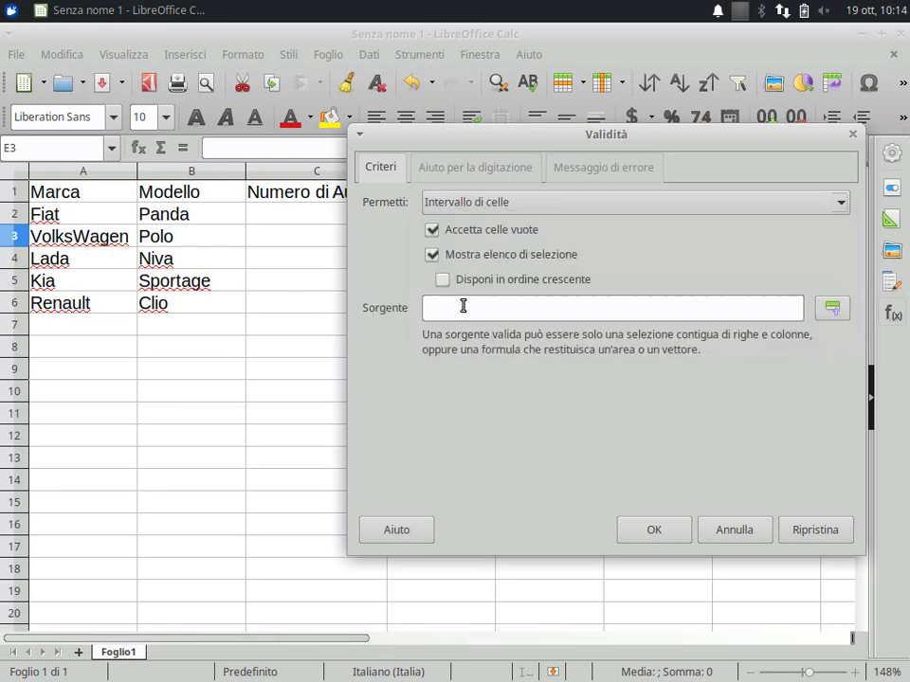
click(834, 309)
drag(40, 193, 57, 309)
click(749, 161)
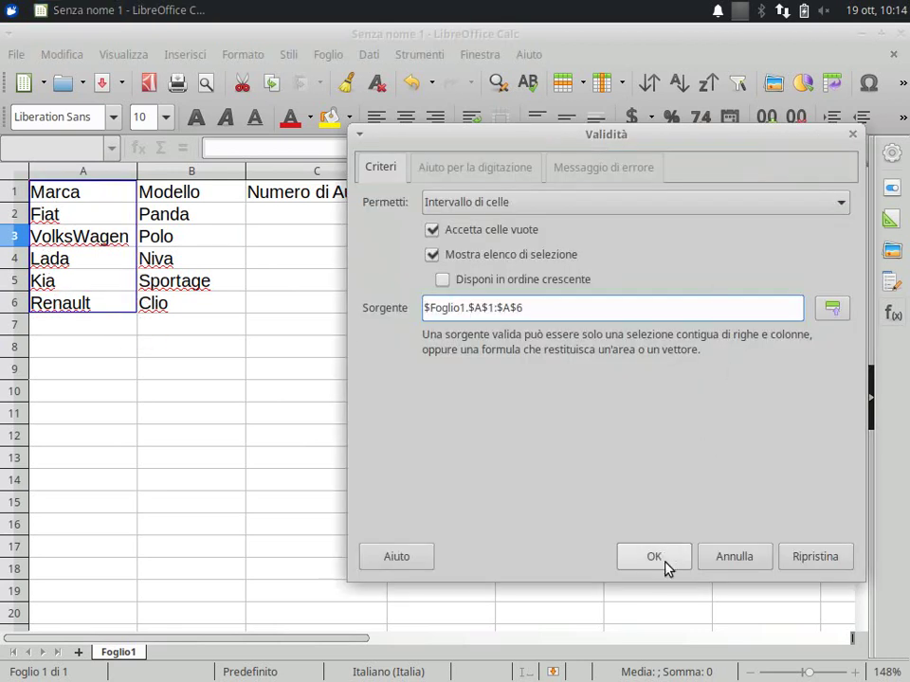
click(669, 566)
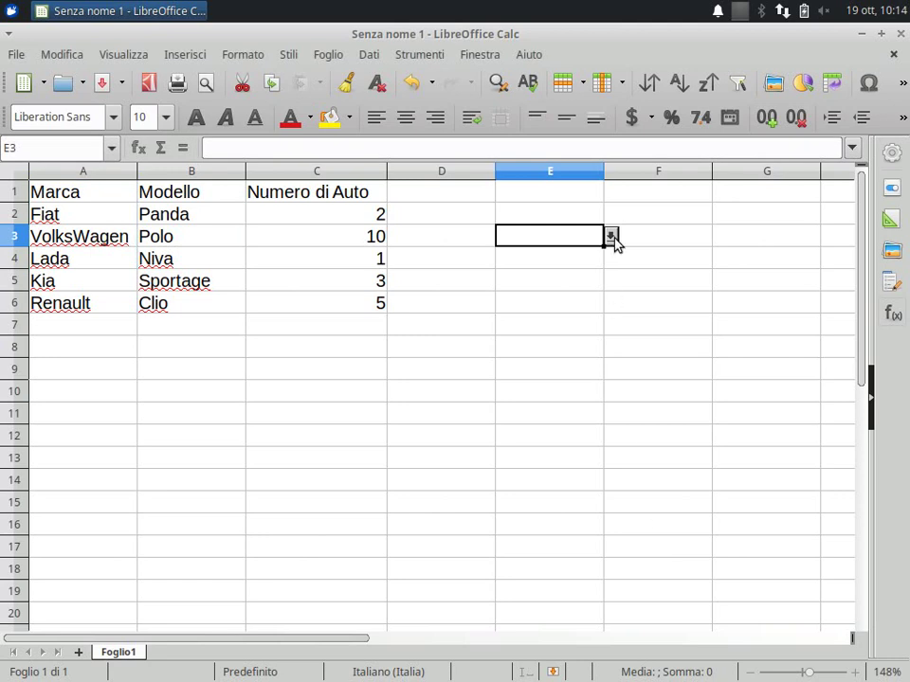
Open and close E3's brand drop-down several times to test it
click(610, 237)
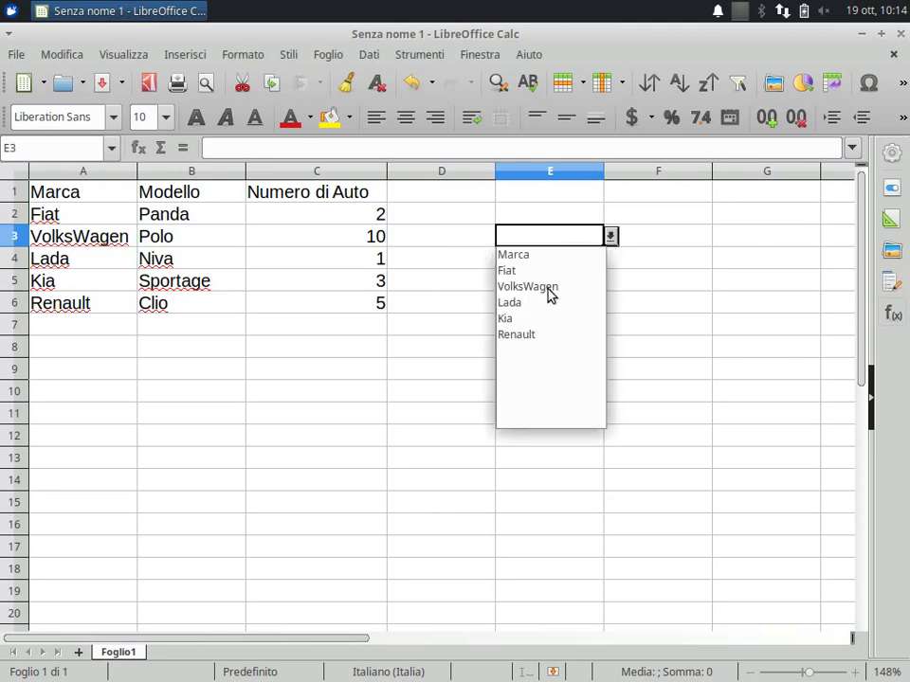
click(611, 238)
click(611, 239)
click(610, 239)
click(610, 237)
click(611, 237)
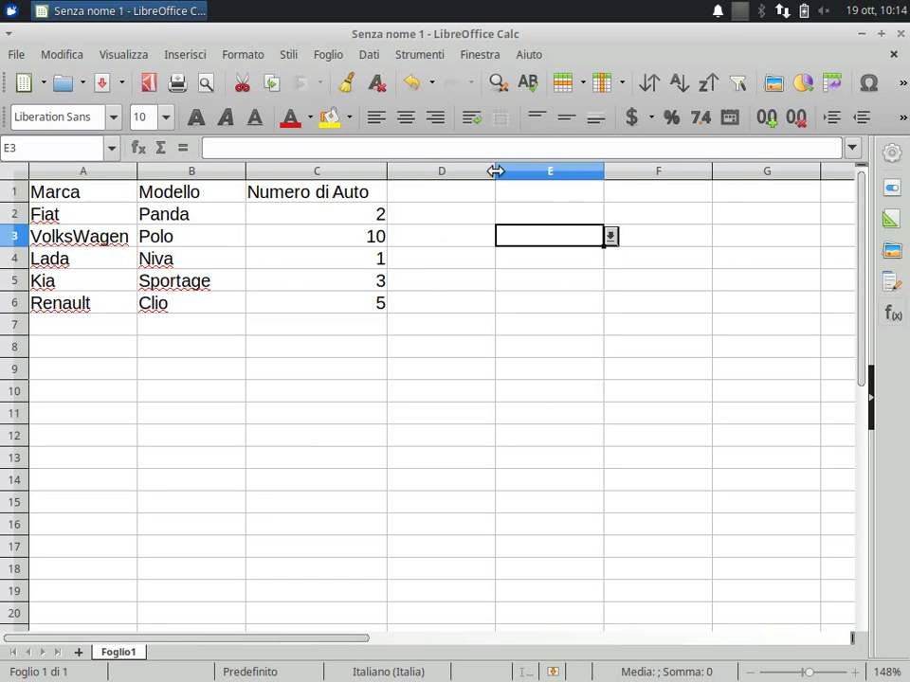
Narrow columns D and F on either side of the E3 drop-down
drag(494, 170, 431, 171)
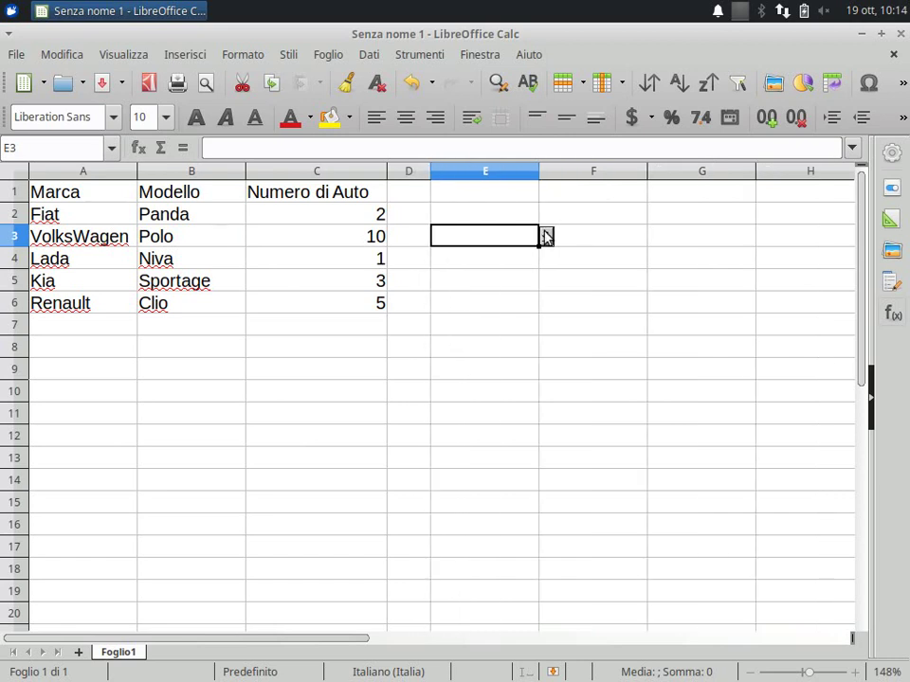
click(546, 236)
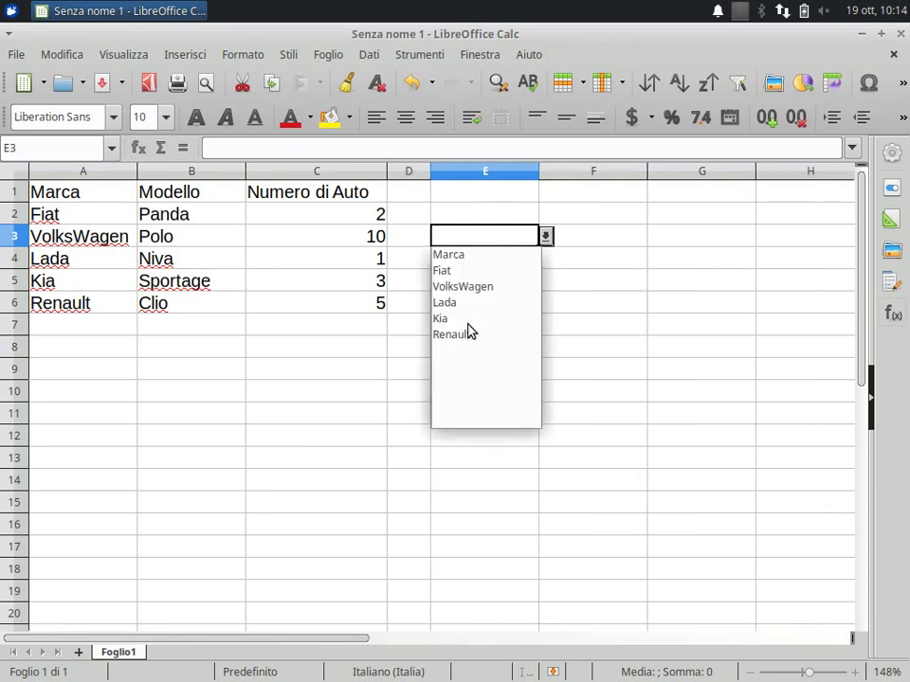
click(545, 236)
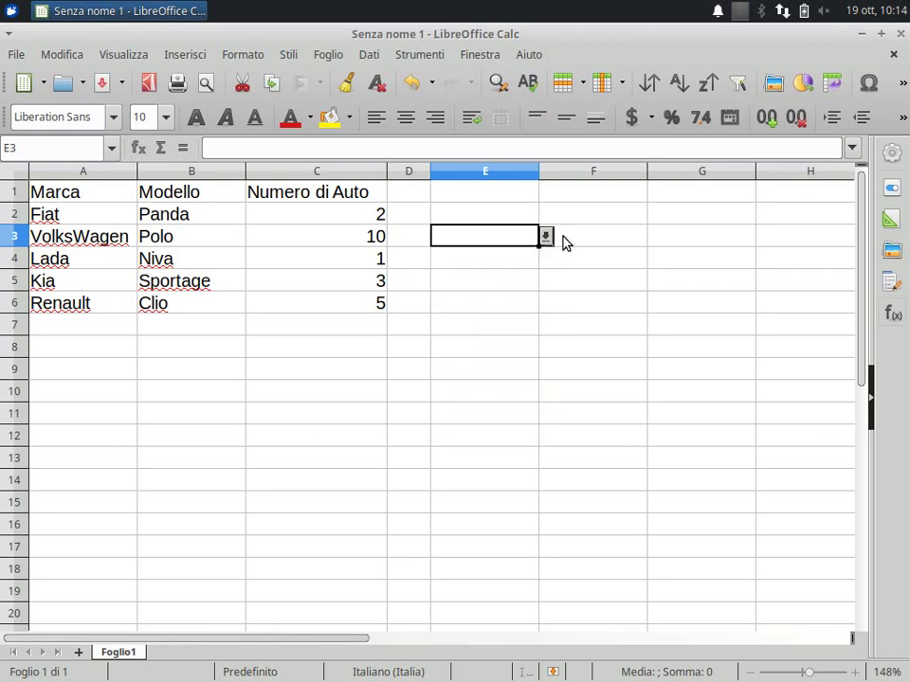
drag(649, 176, 563, 177)
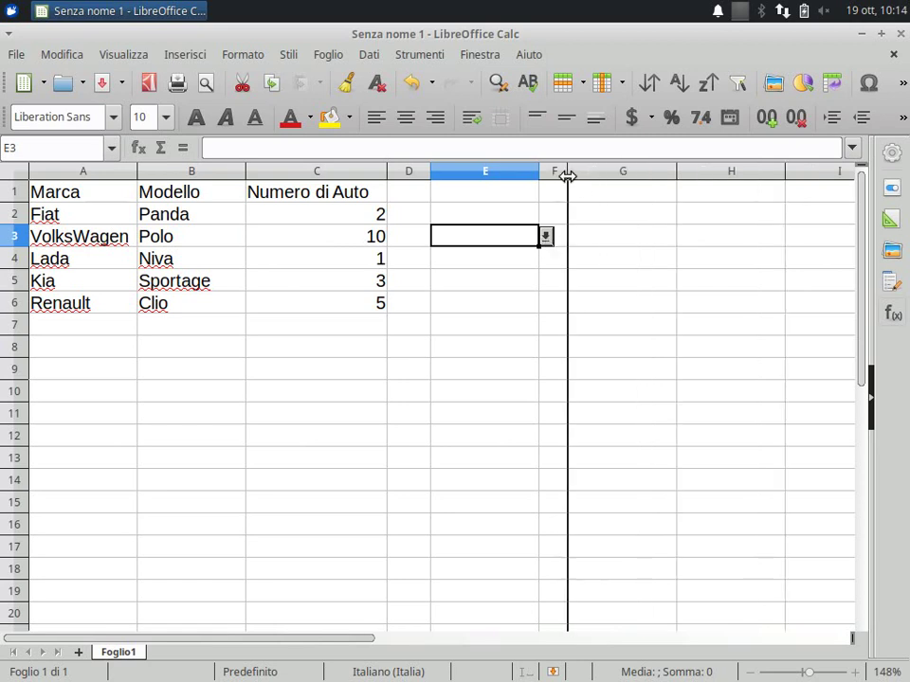
click(593, 241)
click(518, 241)
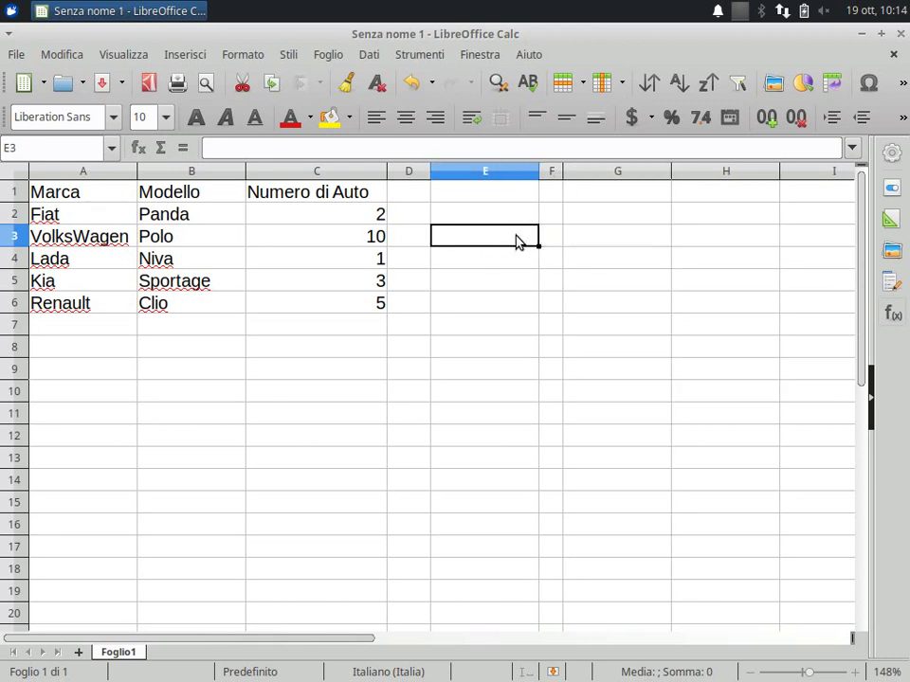
click(587, 238)
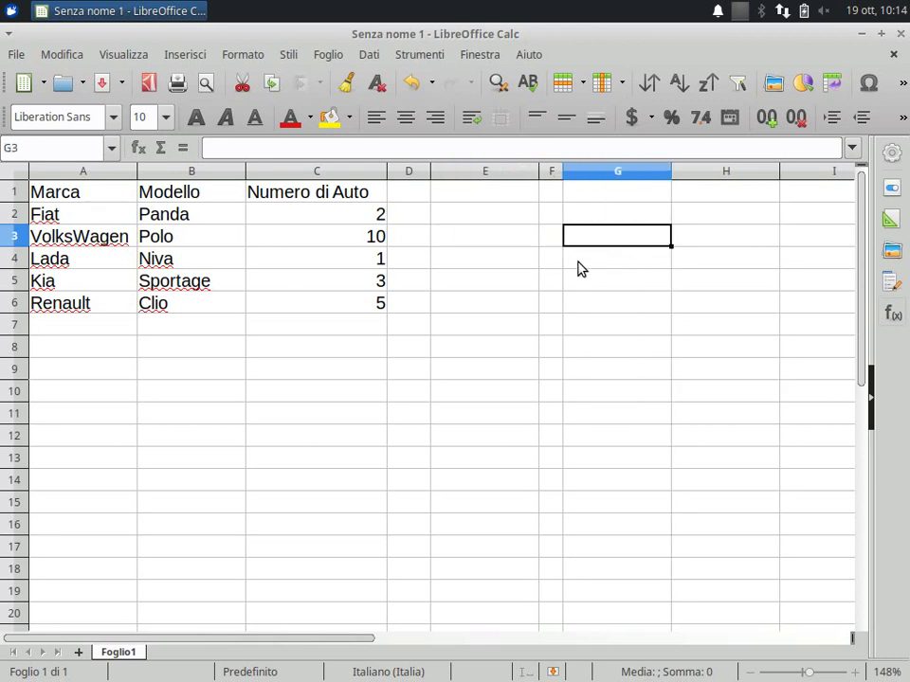
Enter =cerca.vert(E3;A1:C6;3;Falso) in G3 to return the brand's car count
text(=)
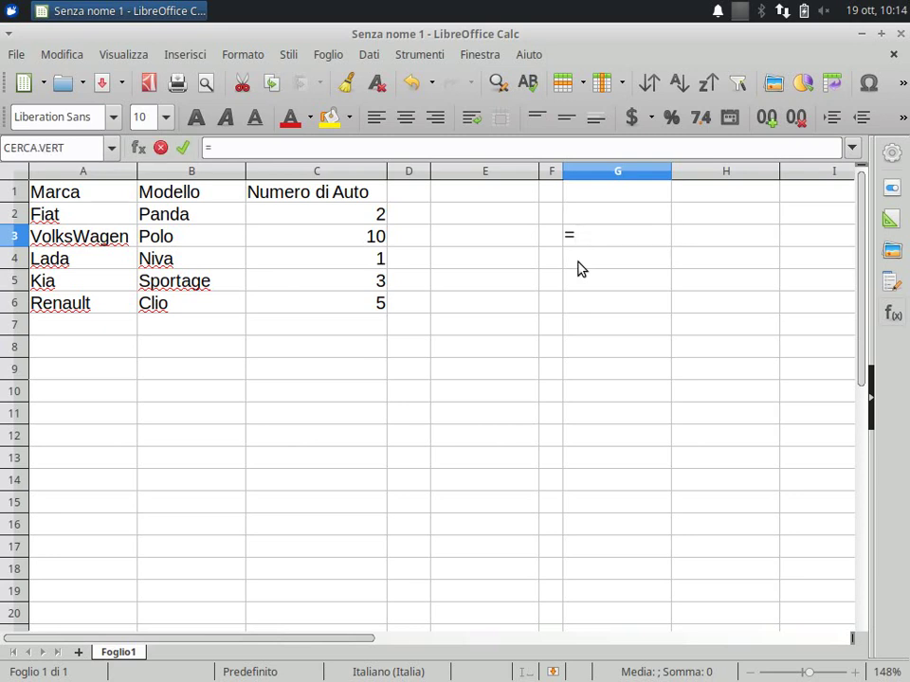
text(cerca)
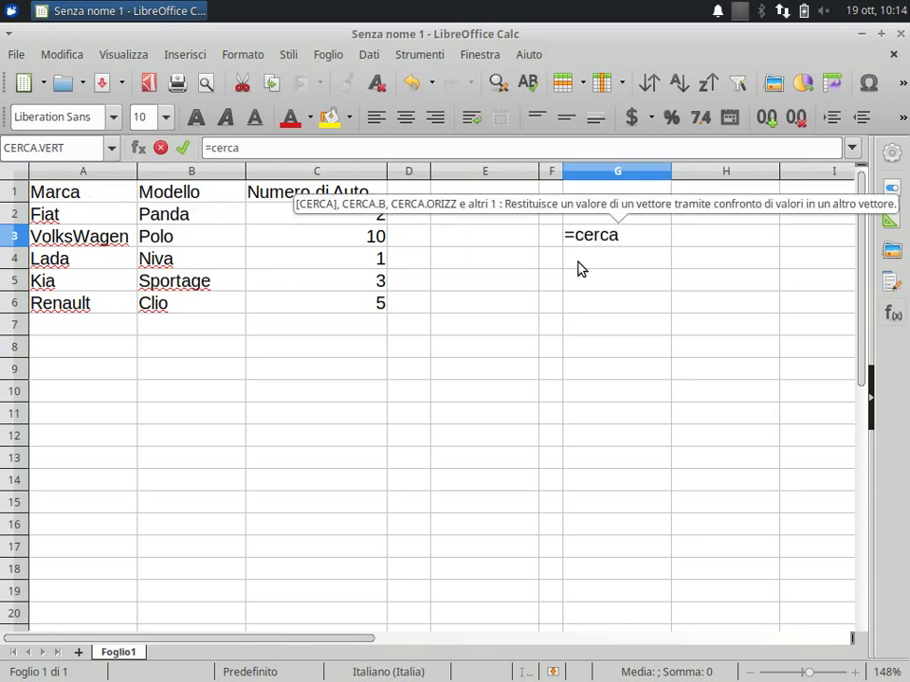
text(.vert)
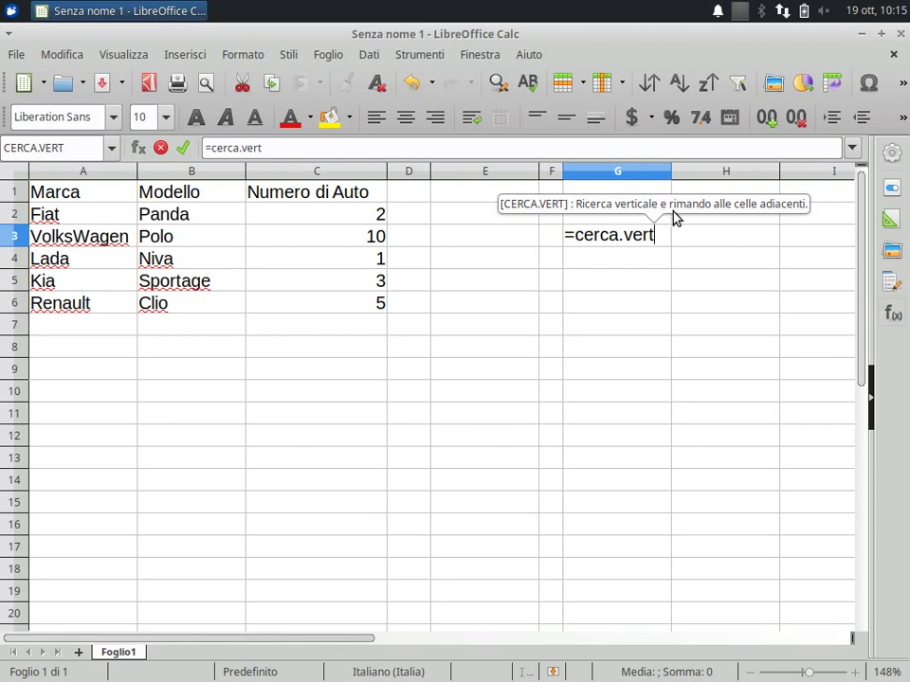
text(()
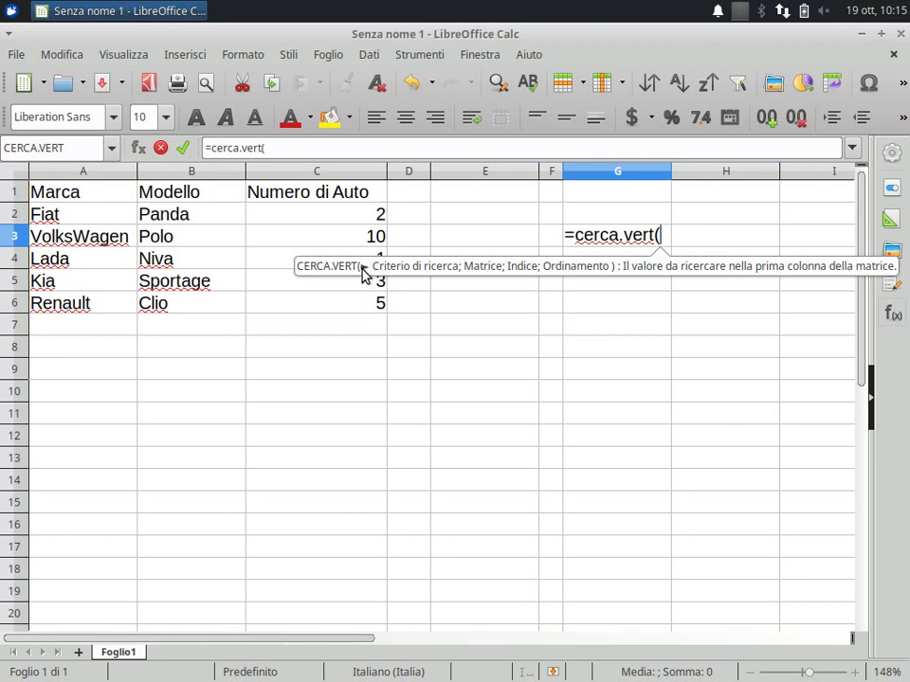
click(480, 241)
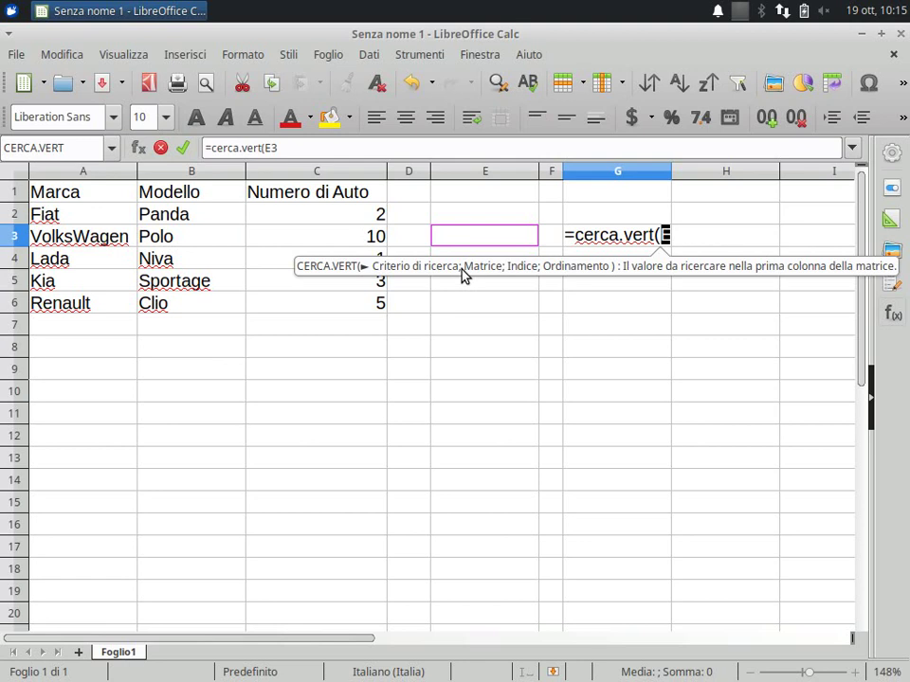
text(;)
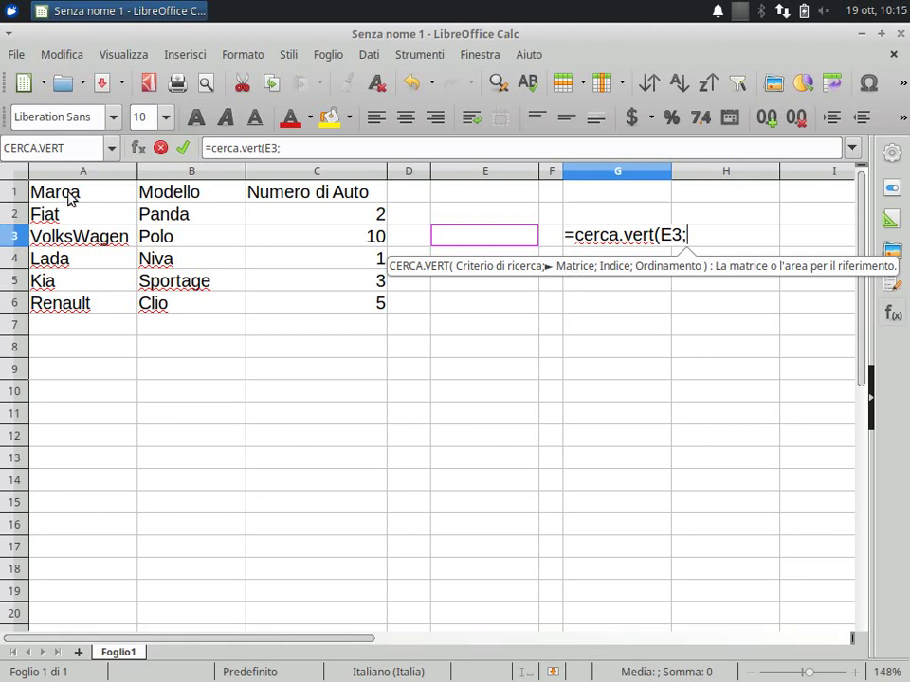
drag(68, 194, 319, 306)
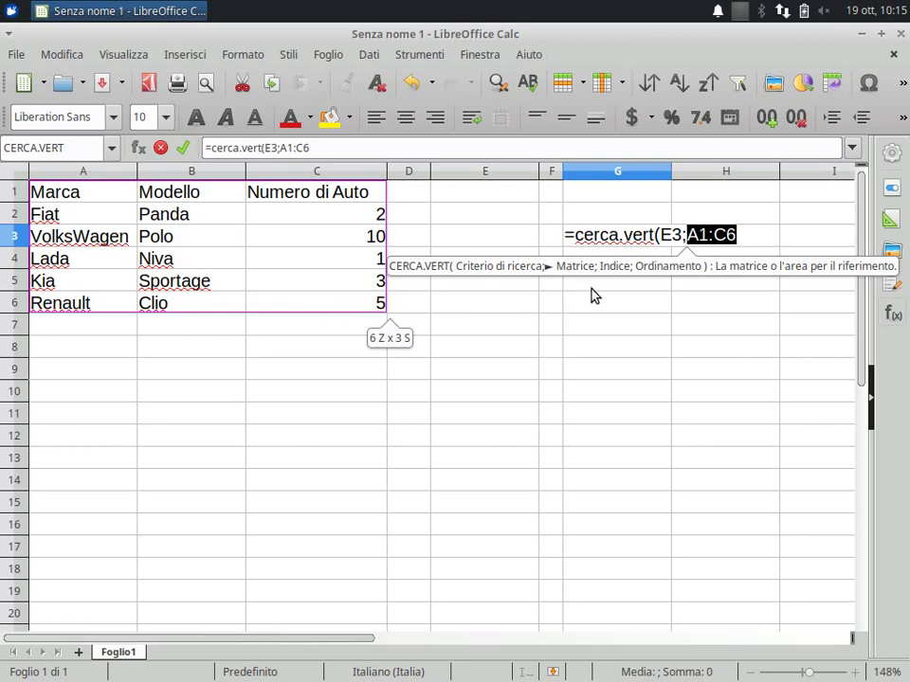
text(;)
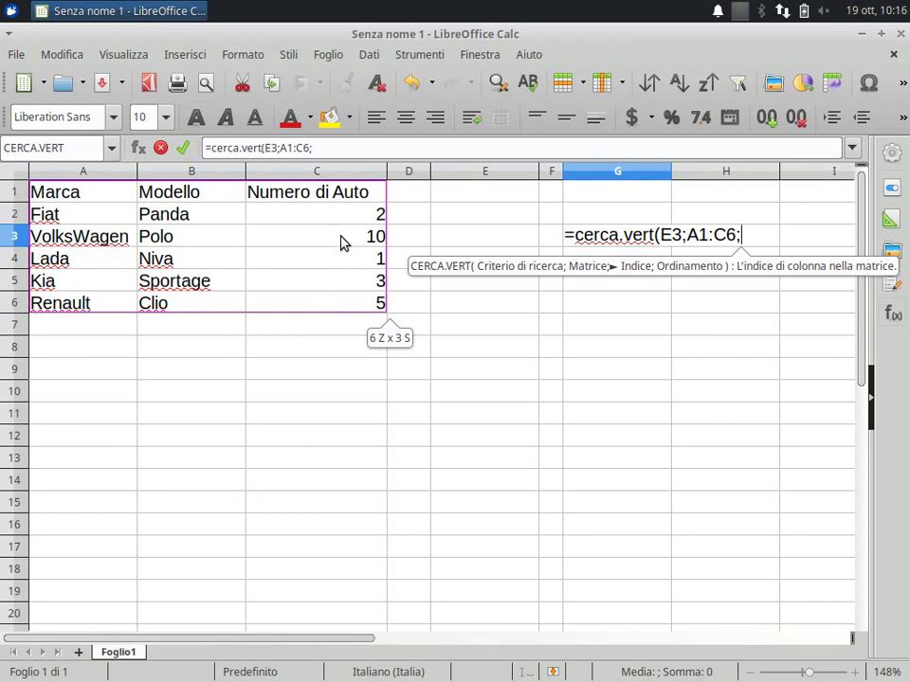
text(3)
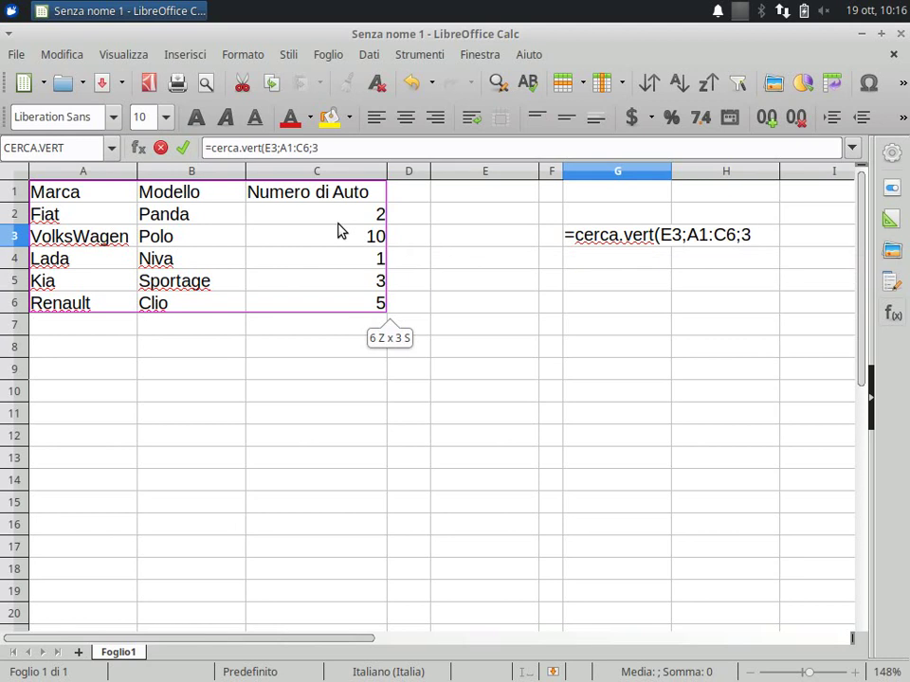
text(;)
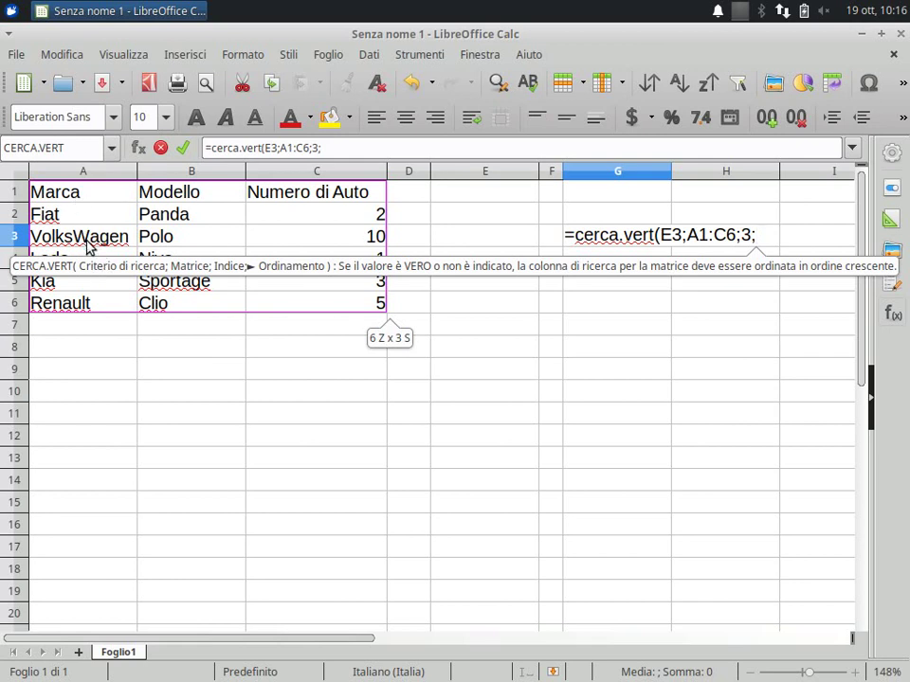
text(Fa)
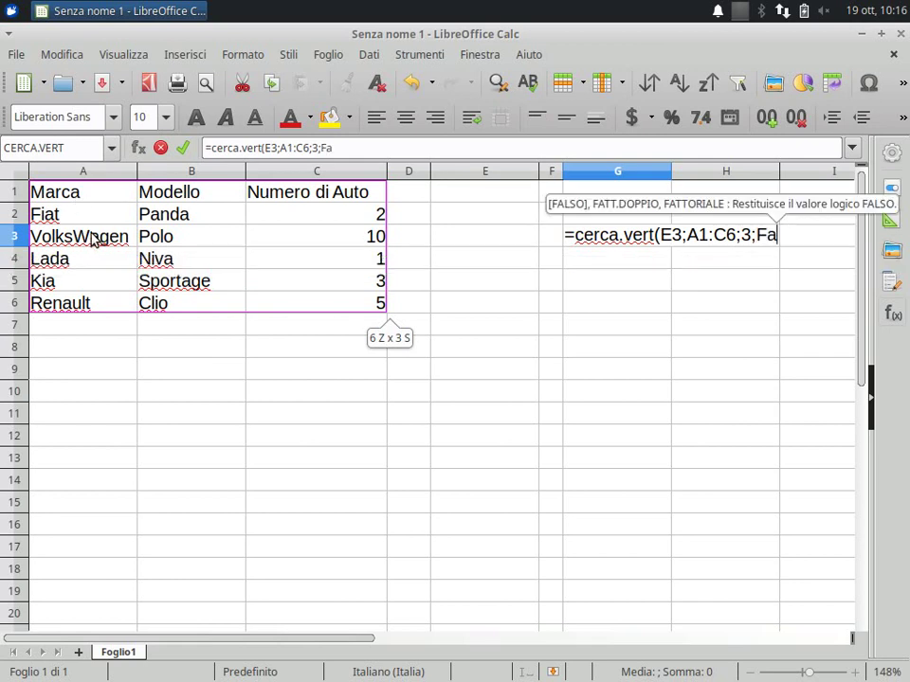
text(lso))
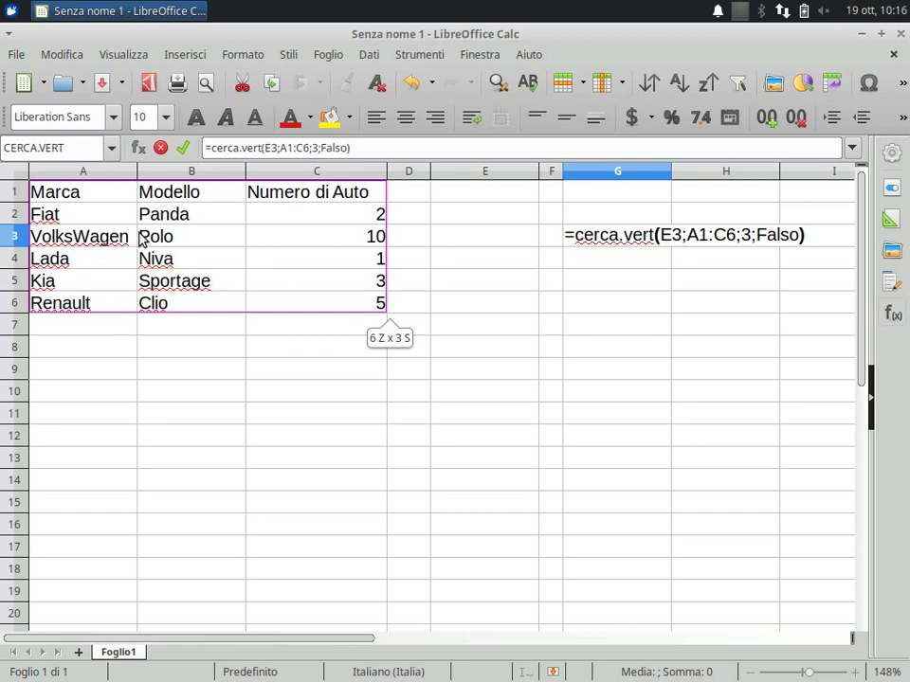
key(Return)
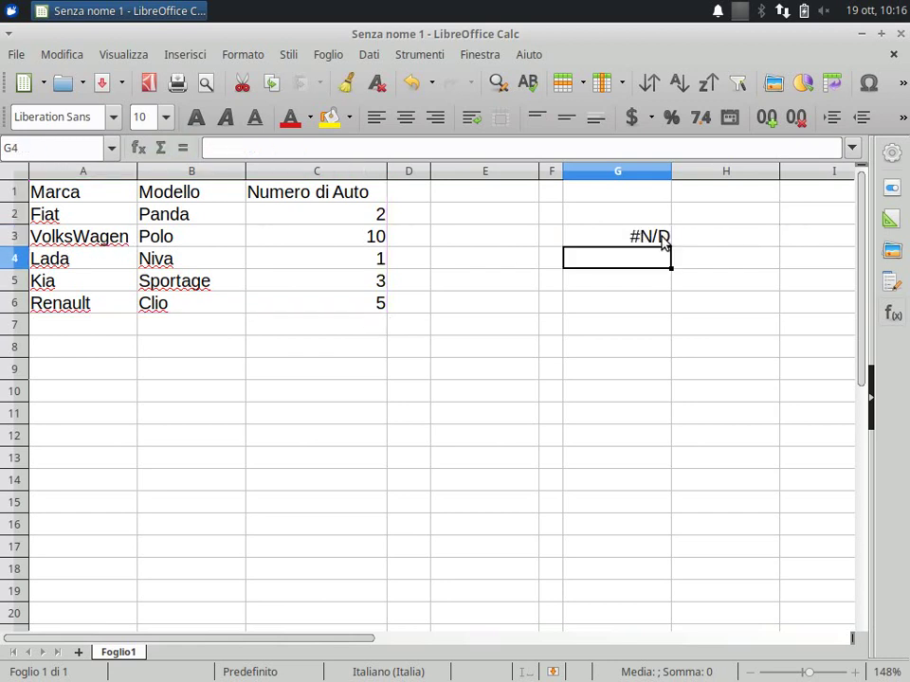
Try Fiat, VolksWagen and Lada from E3's drop-down to check G3's count
click(519, 237)
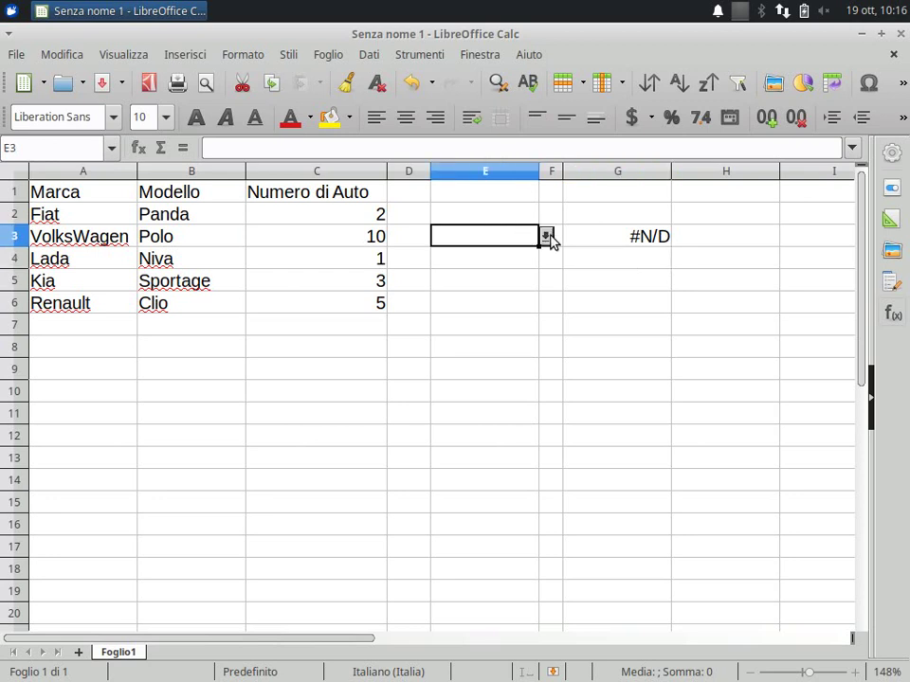
click(546, 237)
click(491, 270)
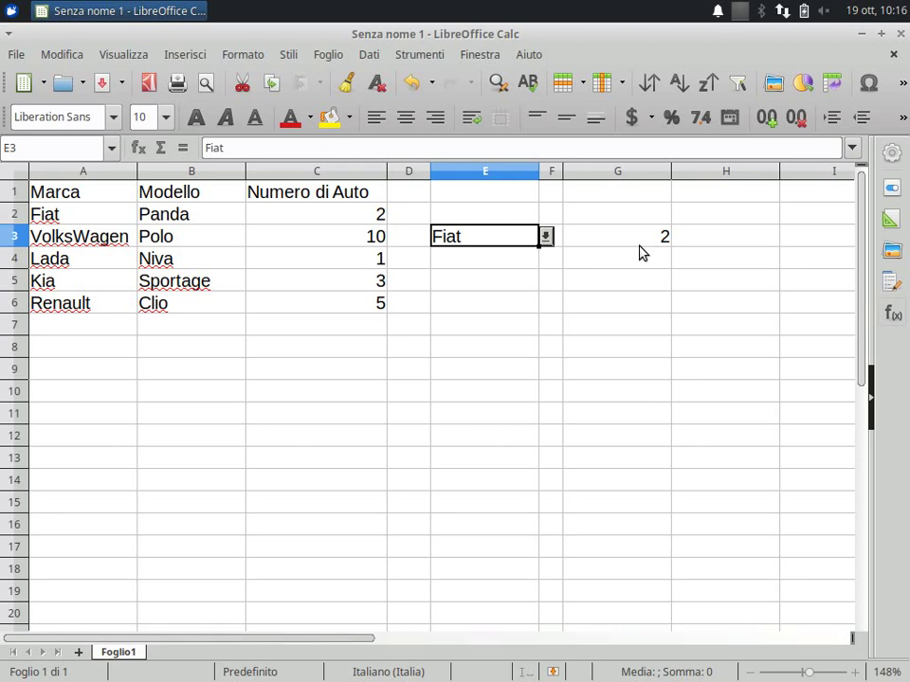
click(546, 237)
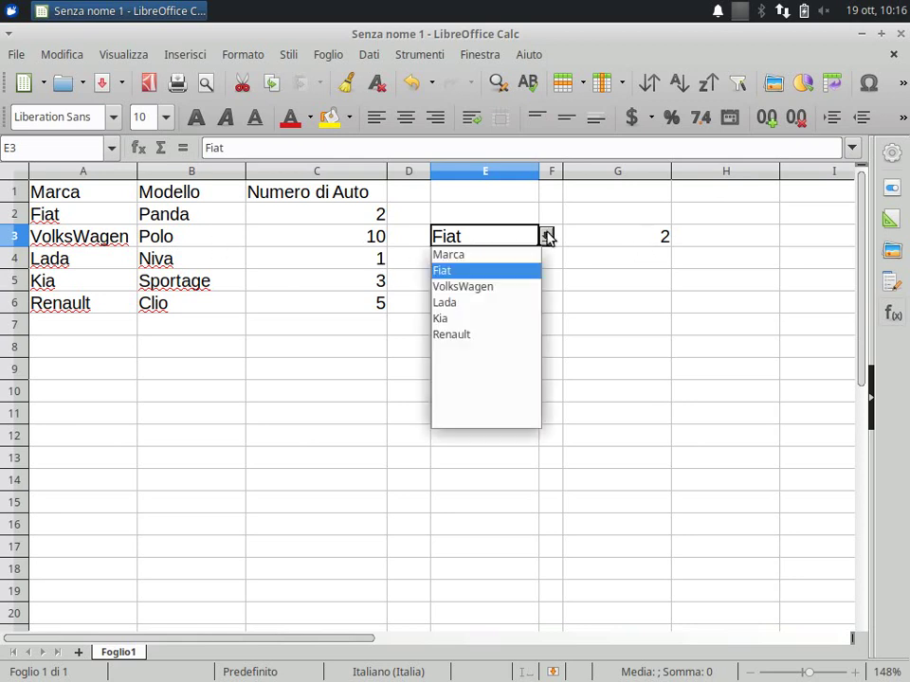
click(482, 288)
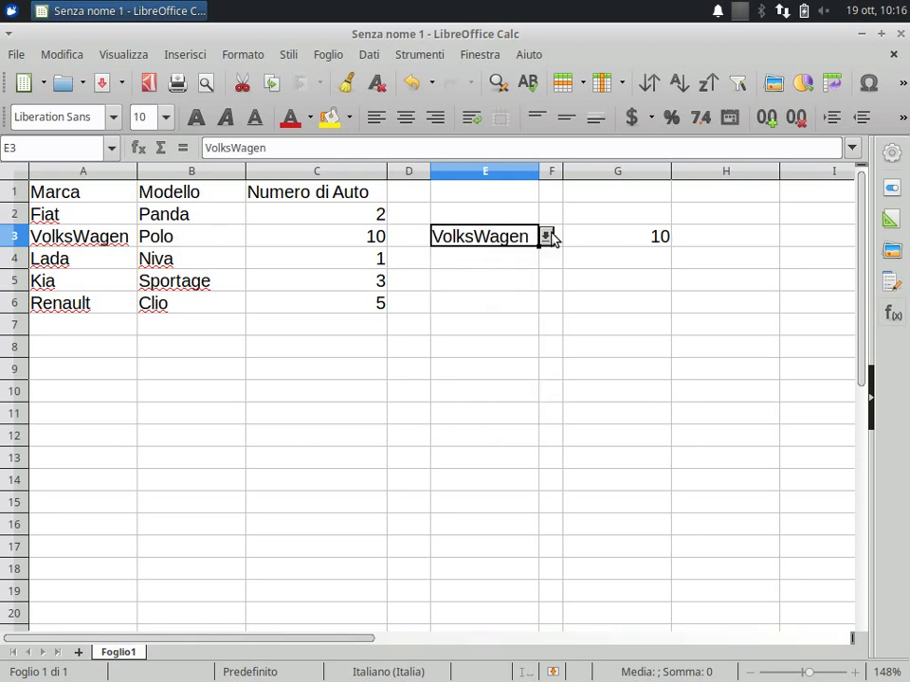
click(547, 237)
click(477, 303)
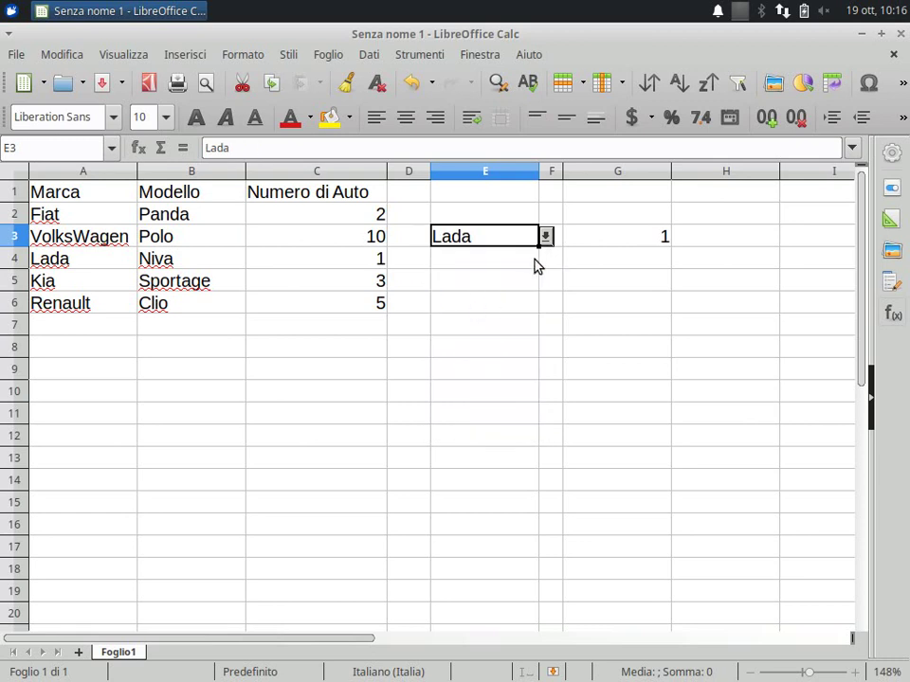
Try Kia and Renault, then settle on VolksWagen in E3 so G3 shows 10
click(546, 237)
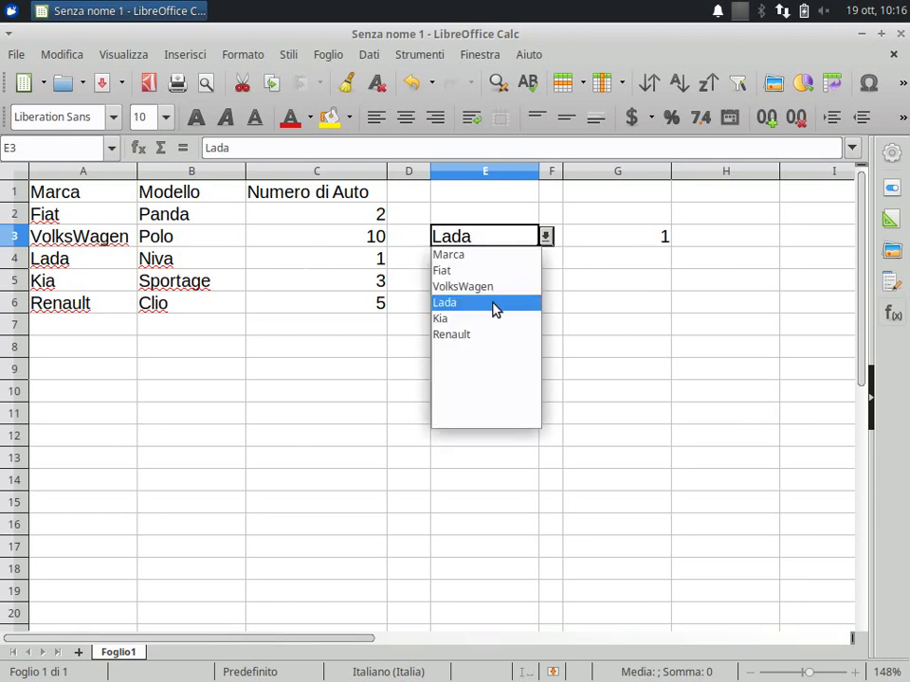
click(487, 318)
click(546, 237)
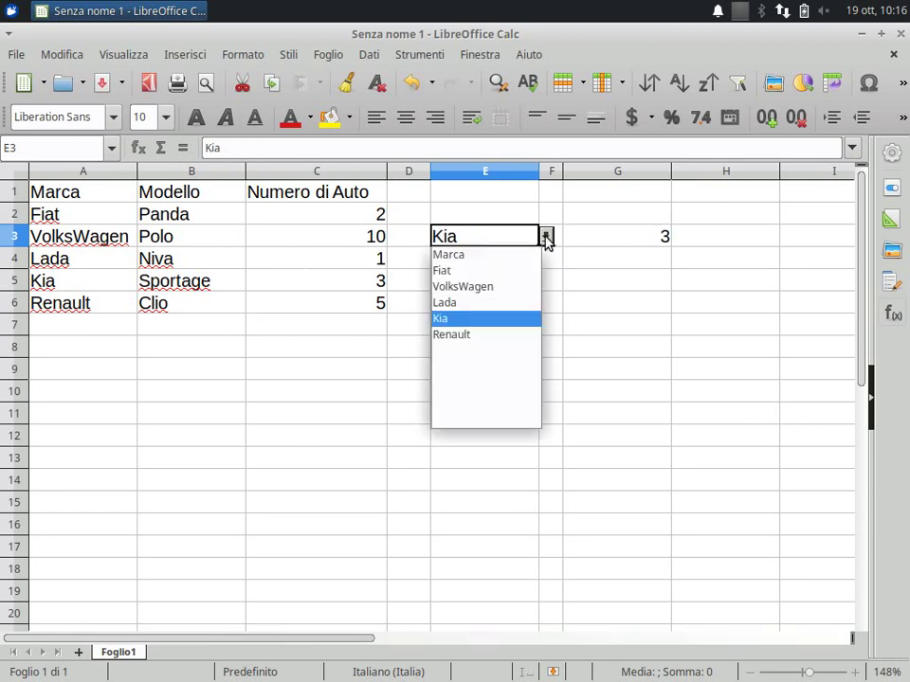
click(489, 333)
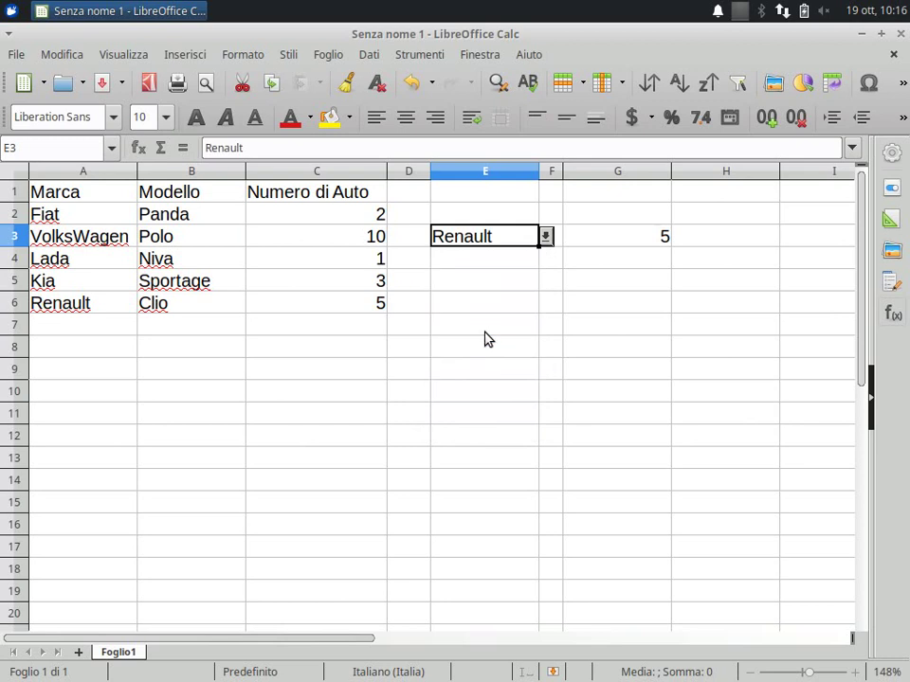
click(547, 239)
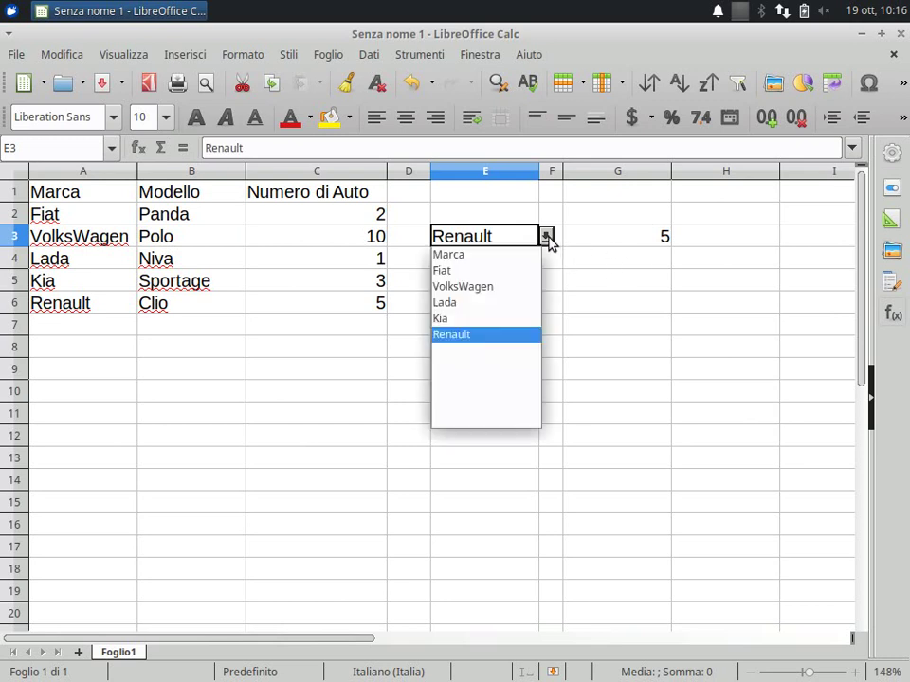
click(499, 286)
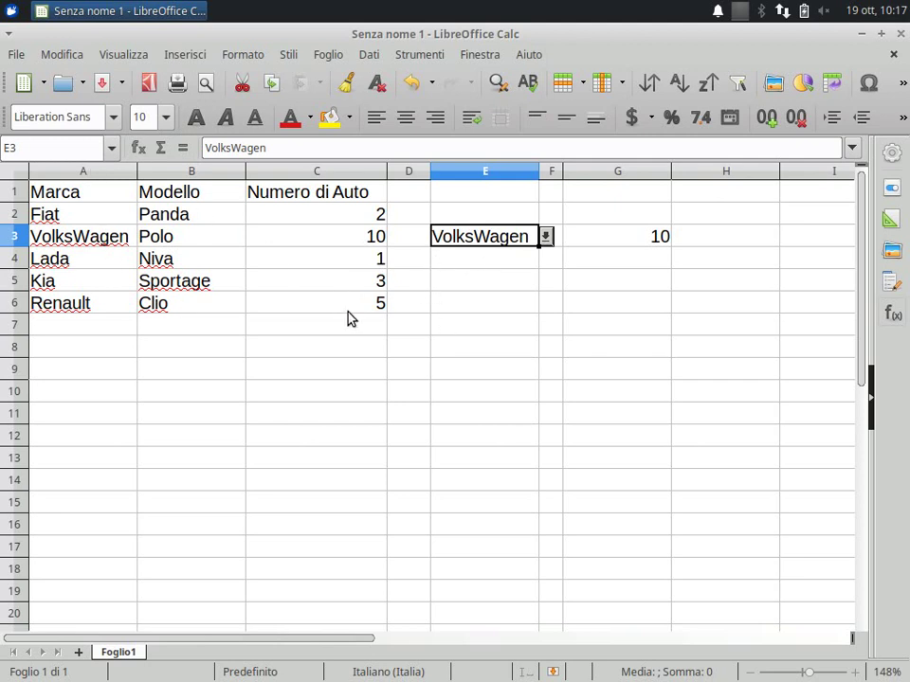
click(623, 248)
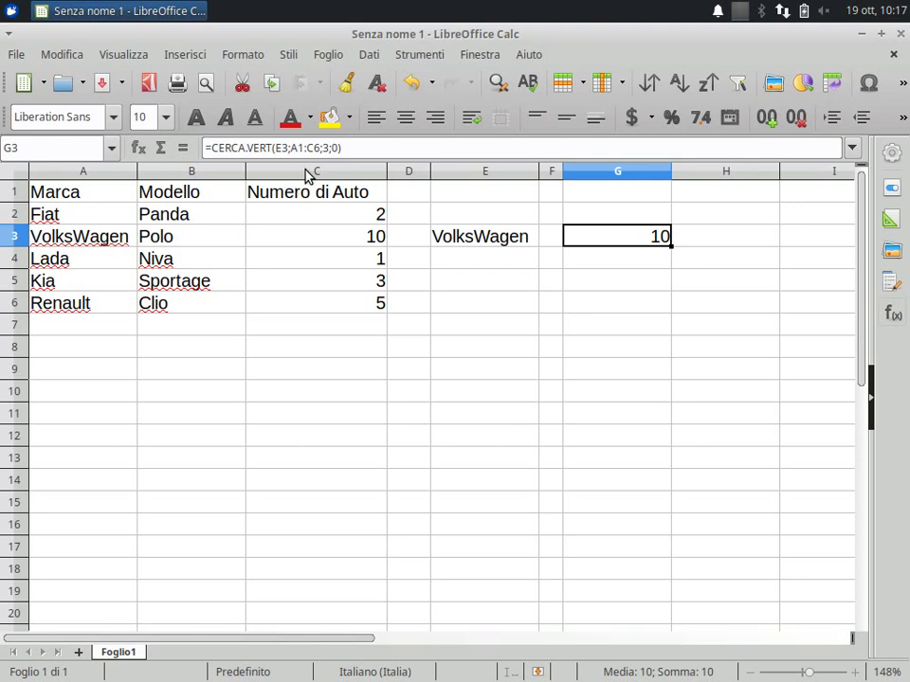
click(290, 148)
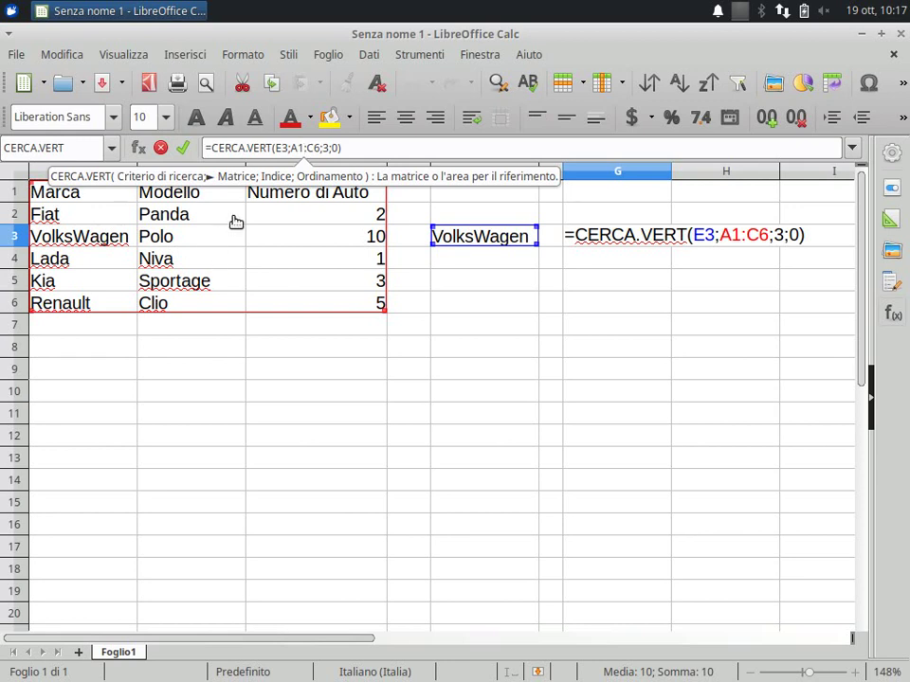
key(Return)
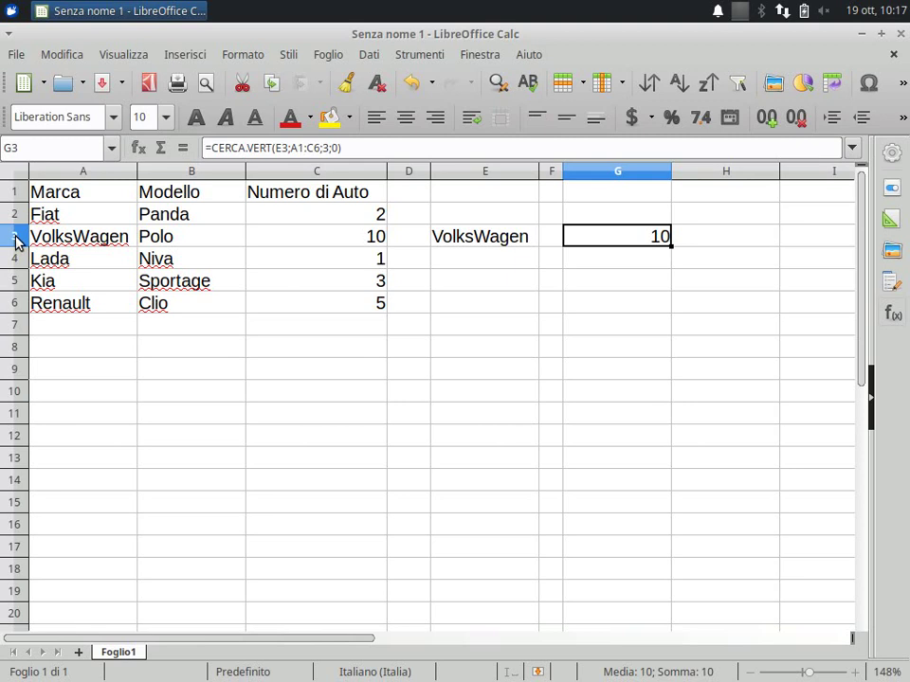
Insert a row above row 3 and fill it with Fiat, Cinquecento, 1
right_click(16, 237)
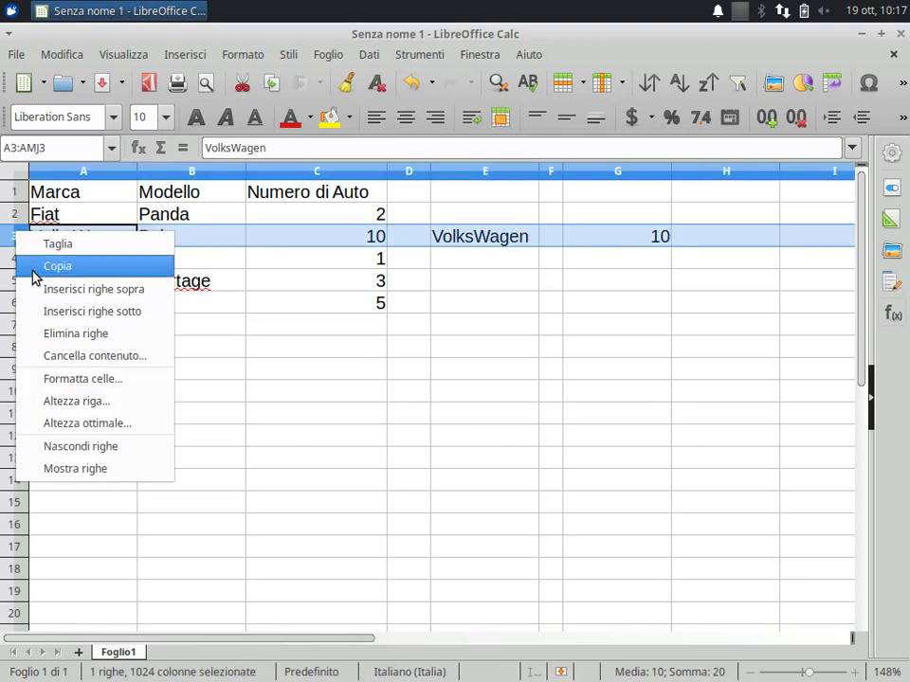
click(55, 289)
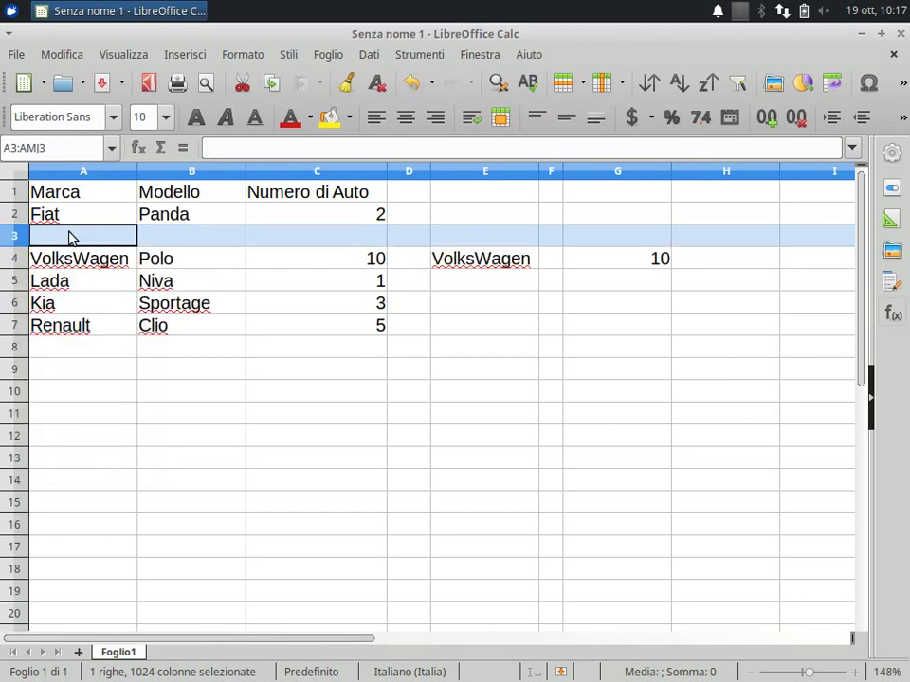
click(128, 242)
text(Fiat)
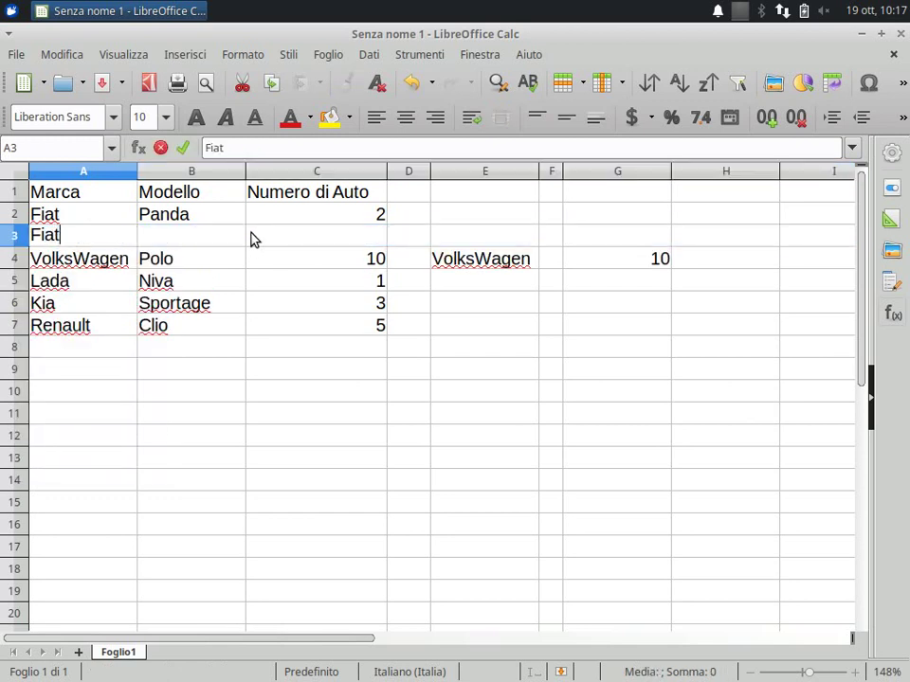
key(Tab)
text(Cinq)
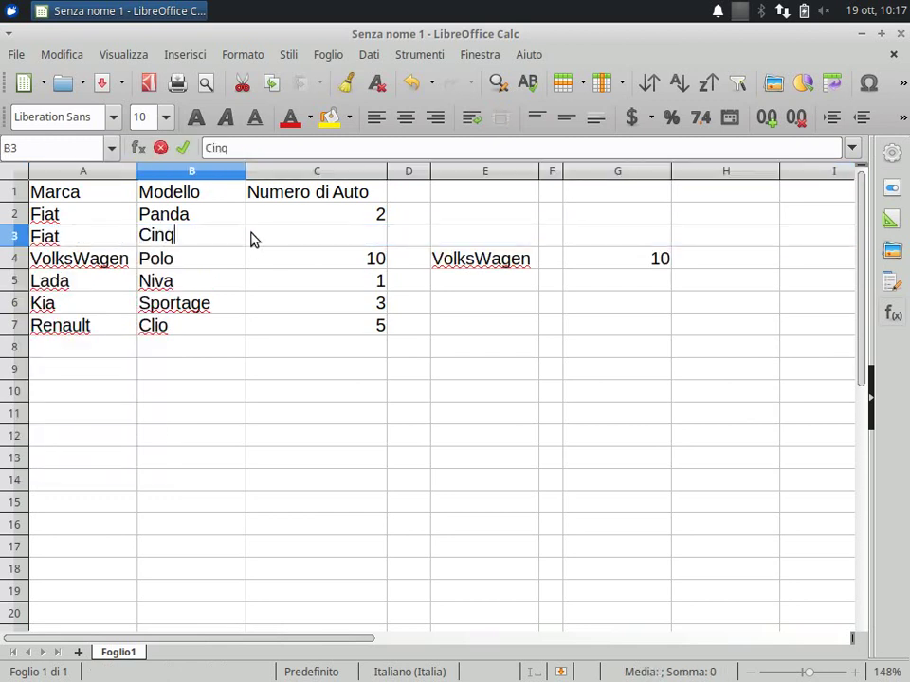
text(uecento)
key(Tab)
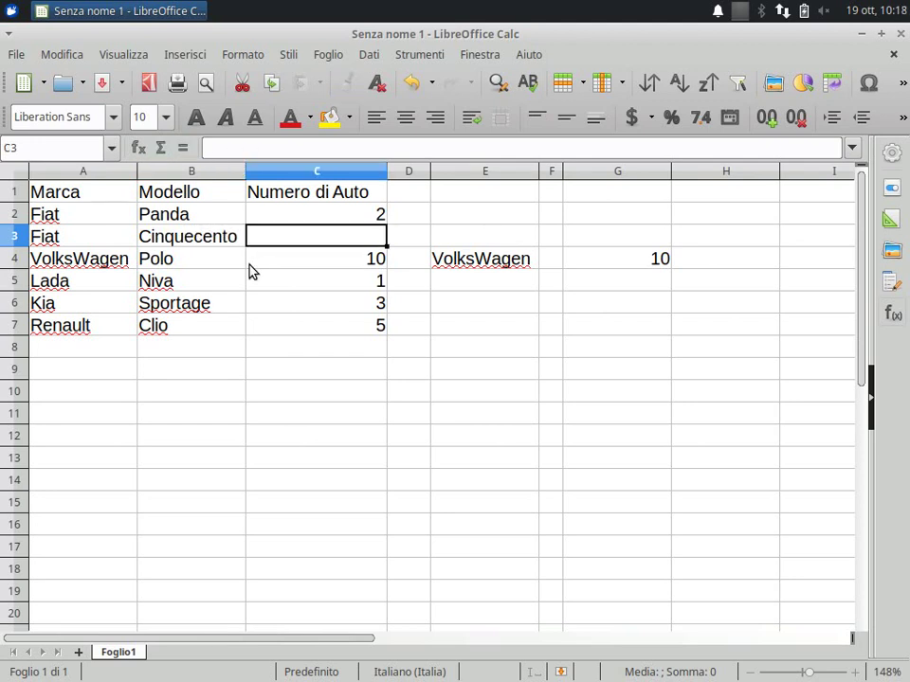
text(1)
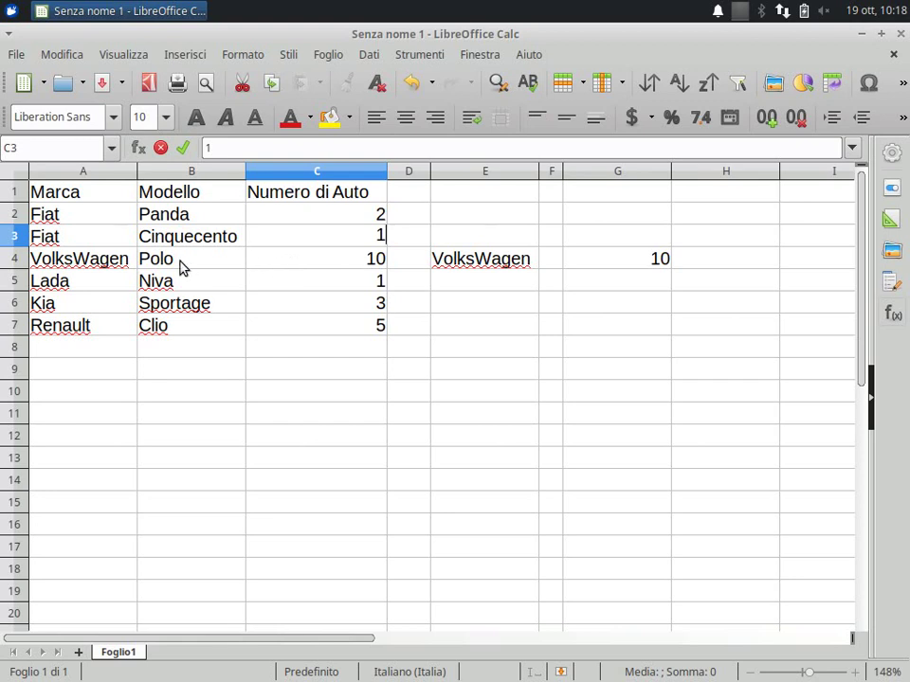
Insert a row above row 4 and fill it with VolksWagen, Golf, 1
right_click(15, 264)
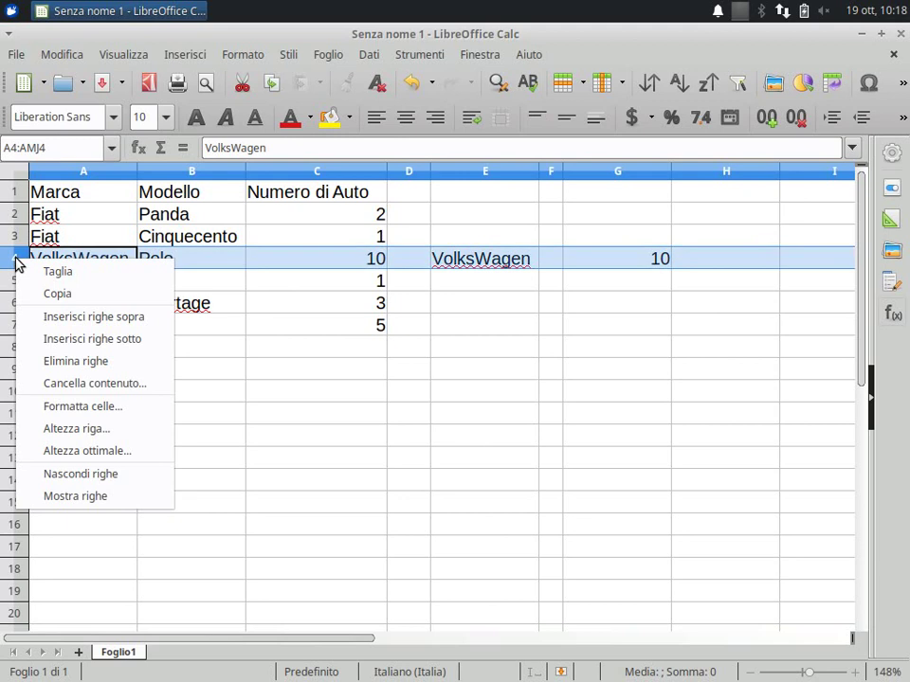
click(61, 315)
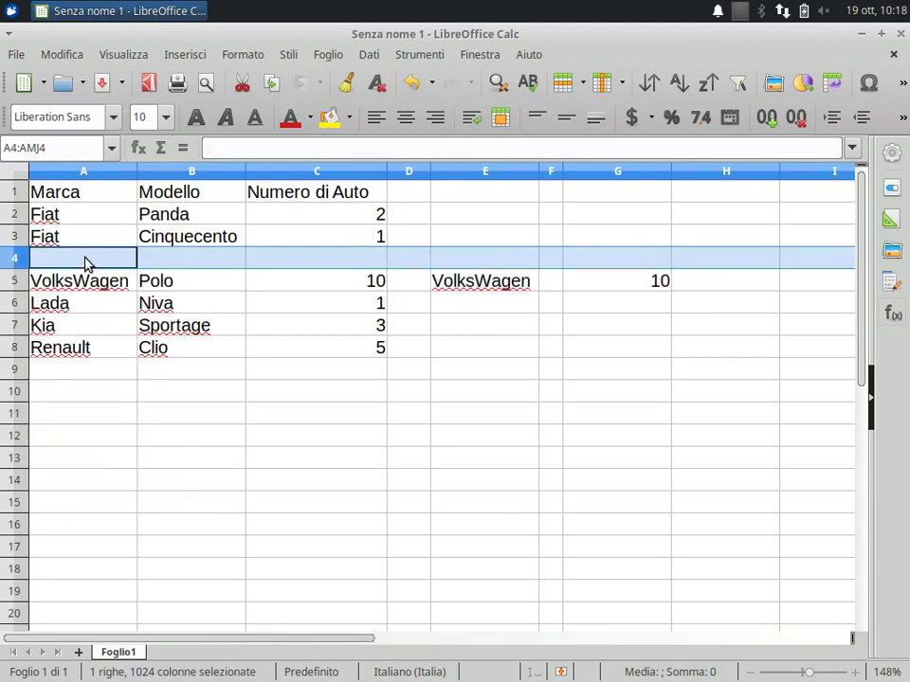
click(86, 264)
text(Volks)
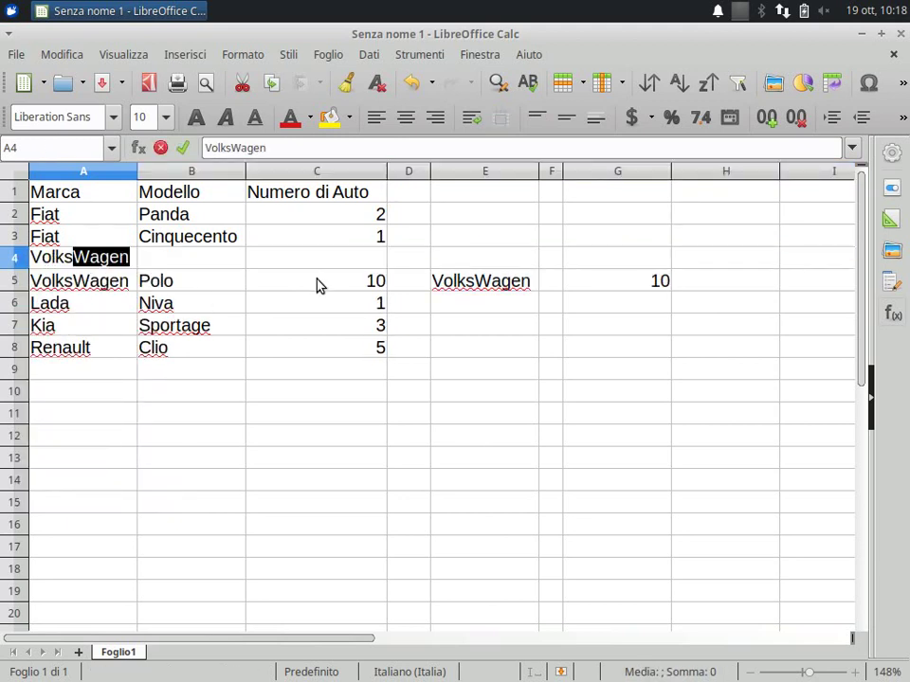
text(Wagen)
key(Tab)
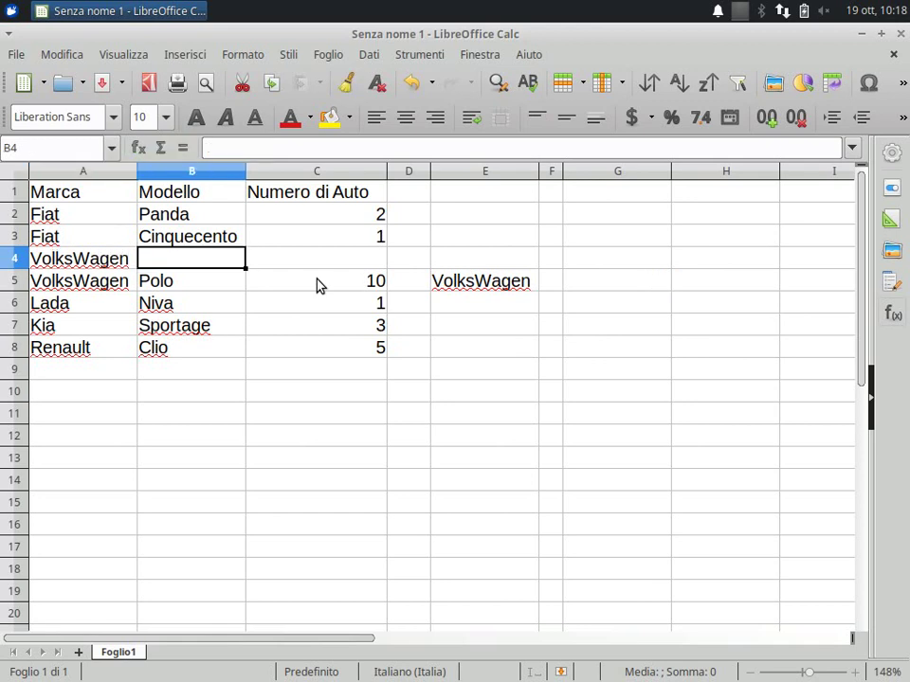
text(Golf)
key(Tab)
text(1)
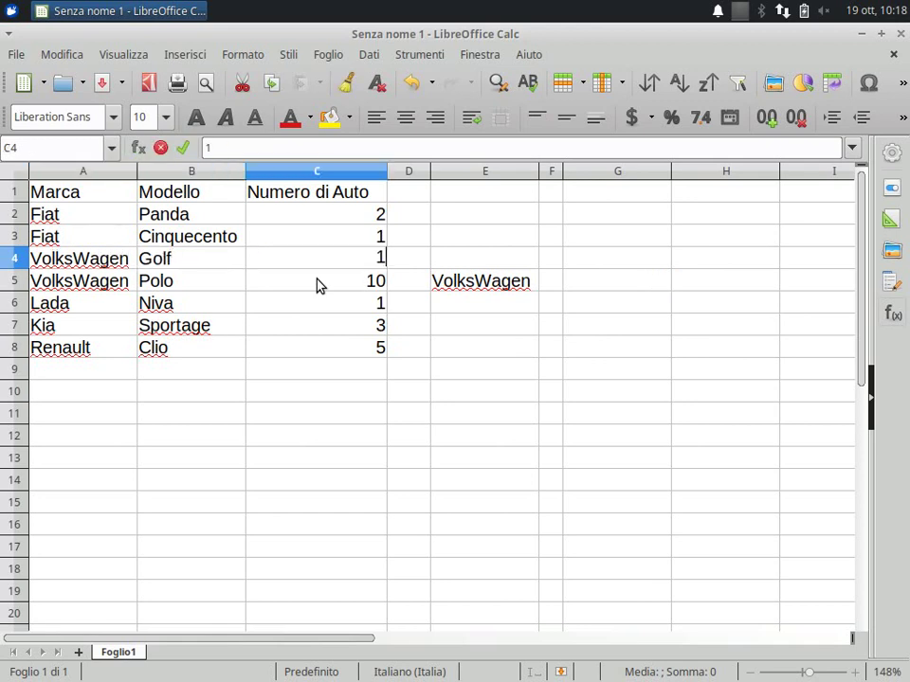
click(369, 348)
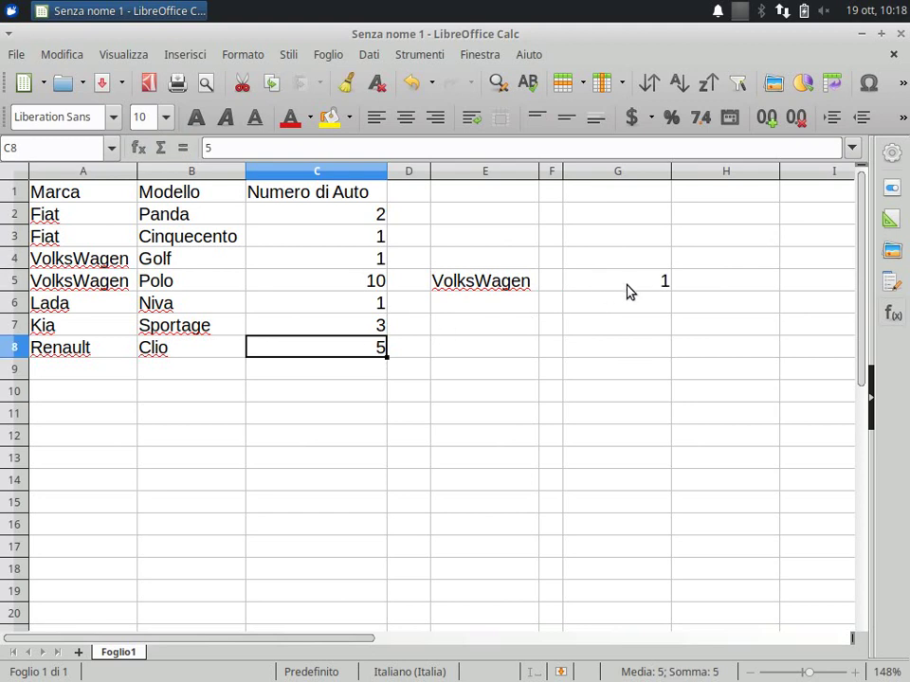
click(635, 283)
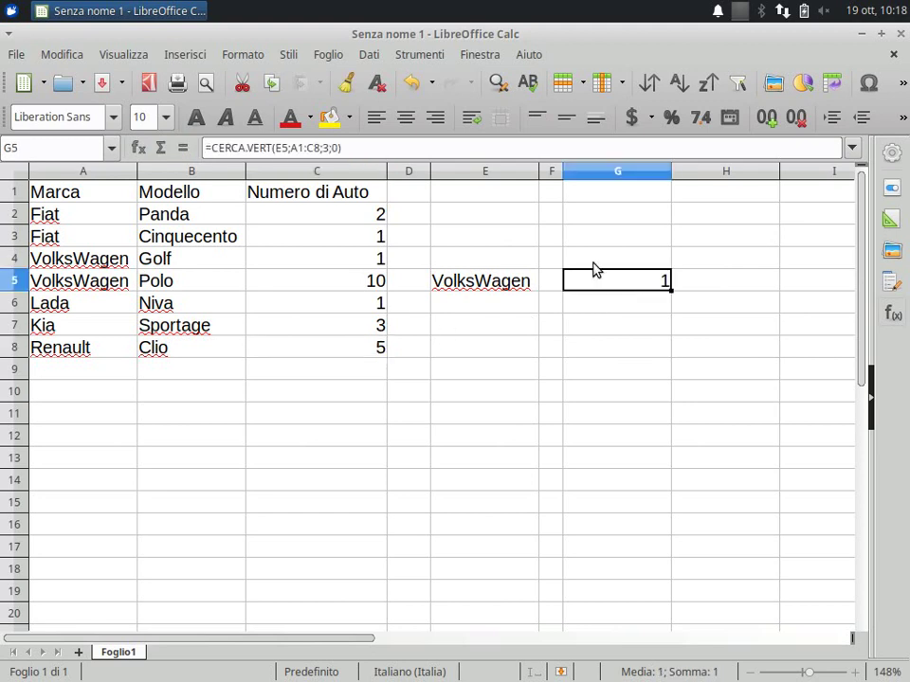
click(302, 149)
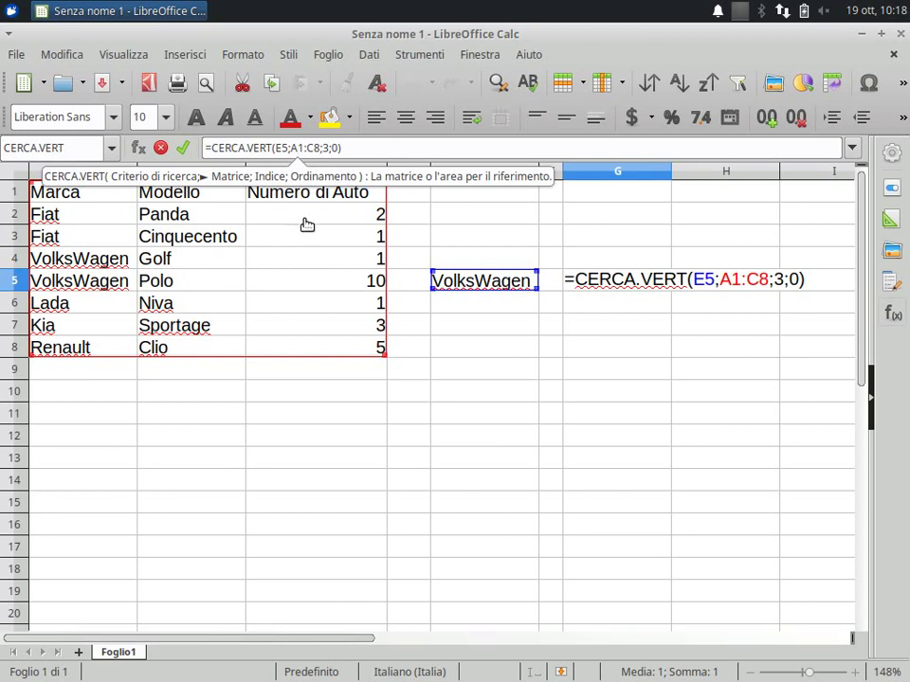
key(Escape)
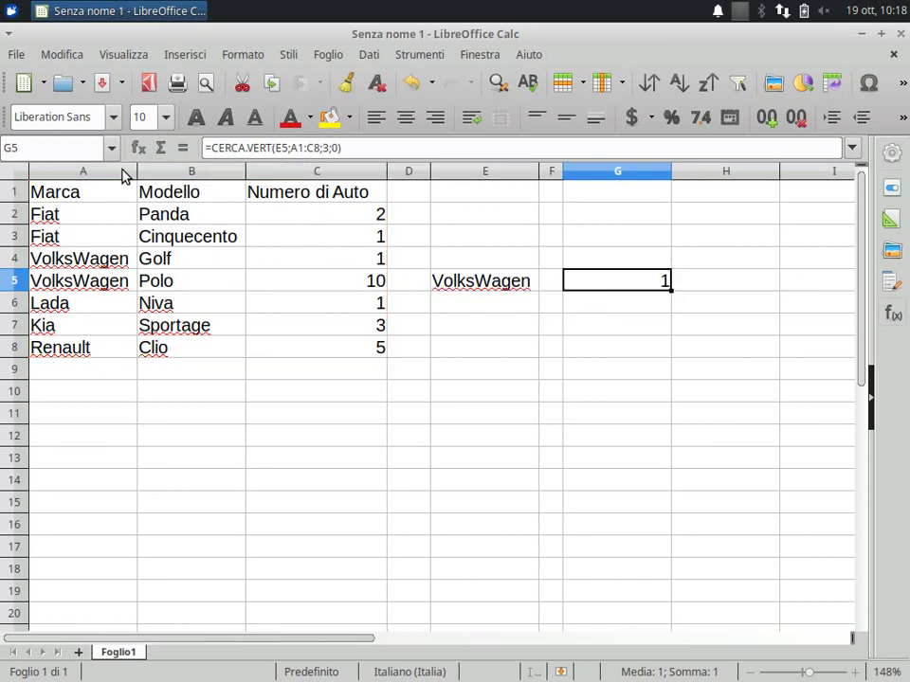
click(57, 217)
click(62, 237)
click(76, 261)
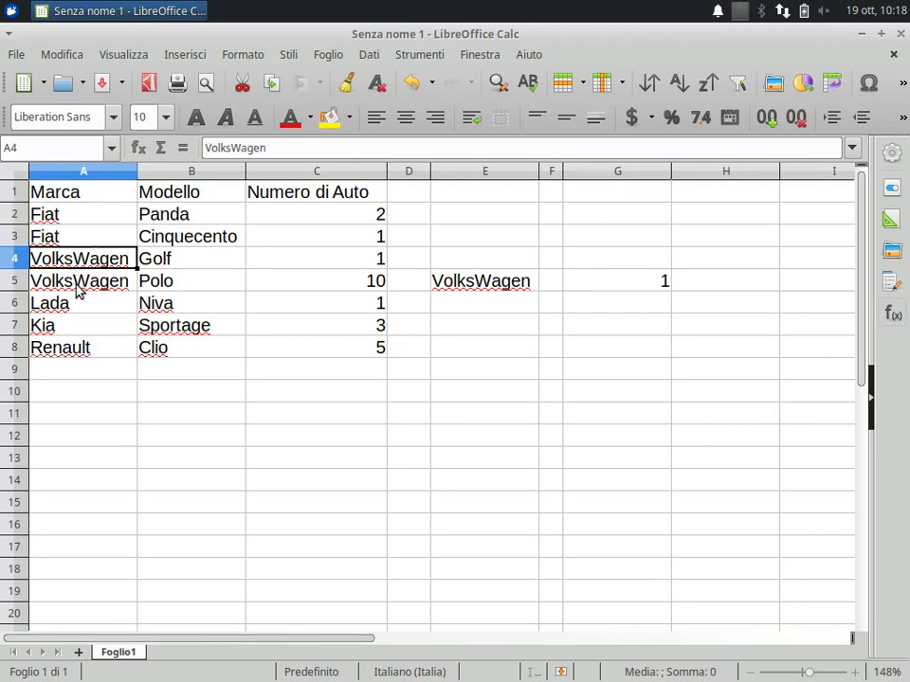
click(79, 281)
click(81, 197)
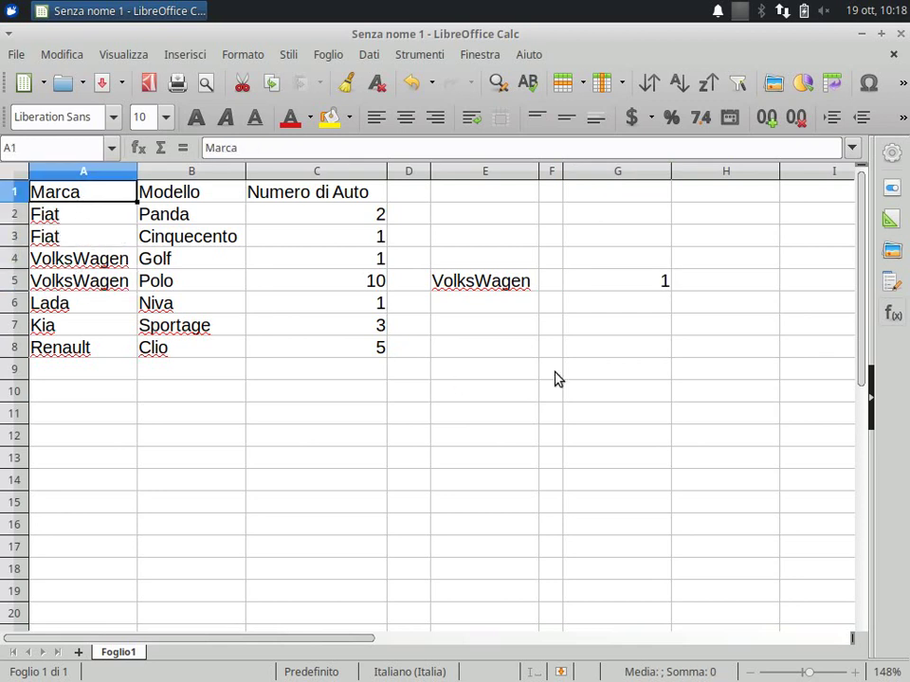
click(519, 287)
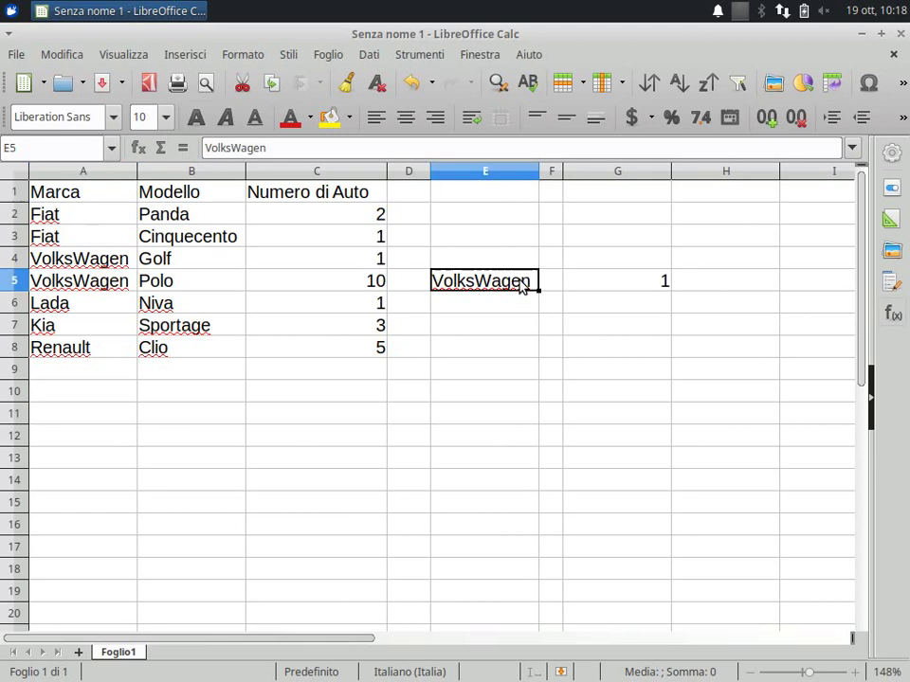
key(alt+Down)
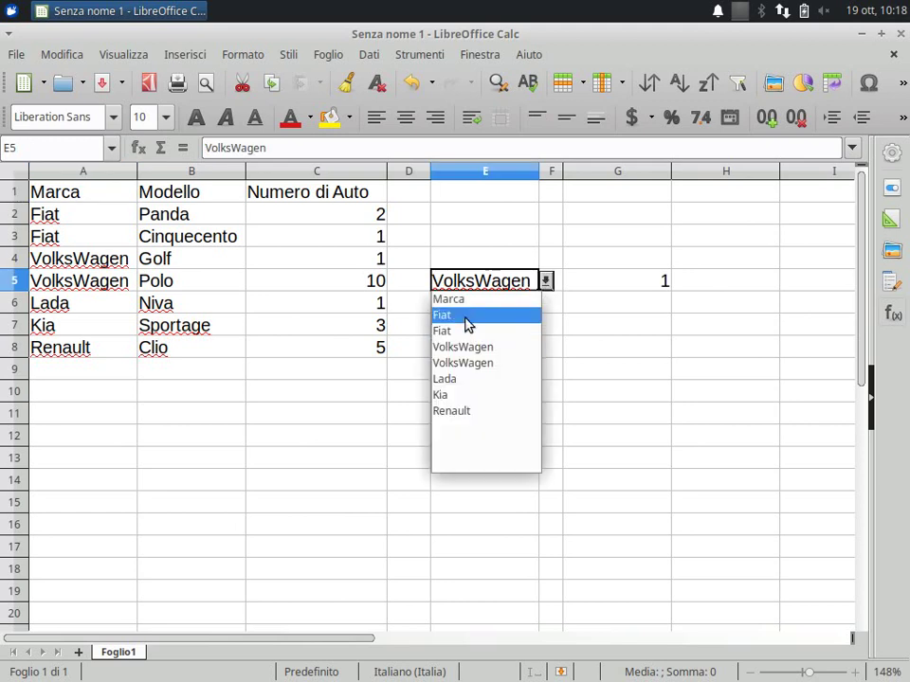
click(468, 316)
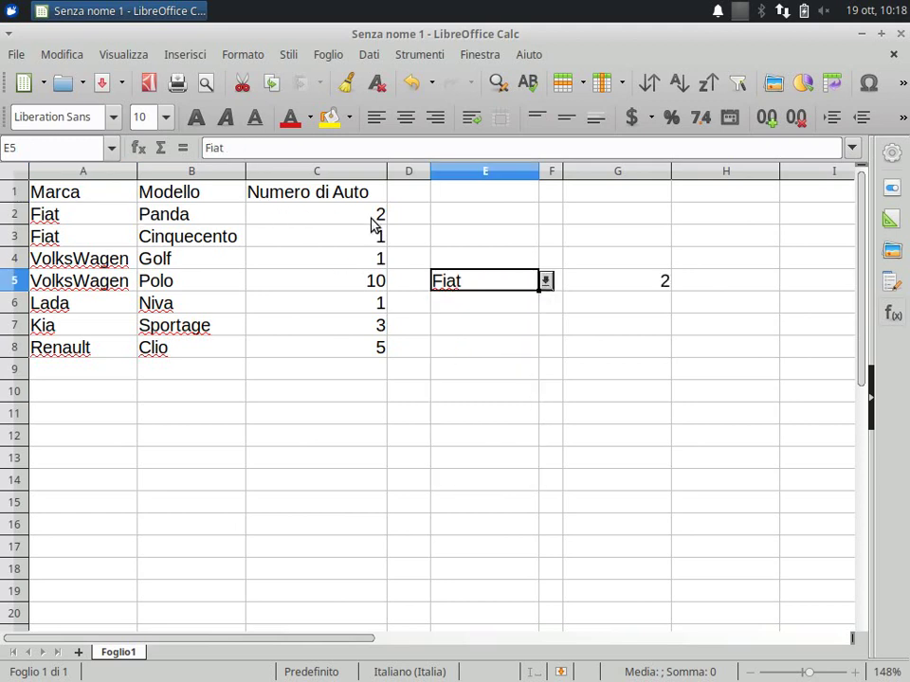
click(547, 282)
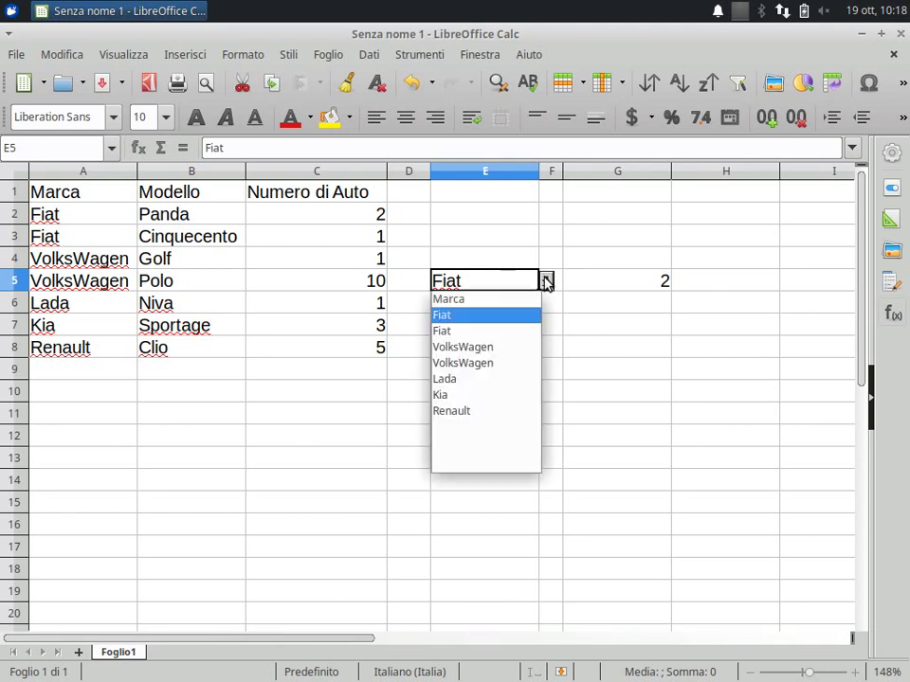
click(482, 331)
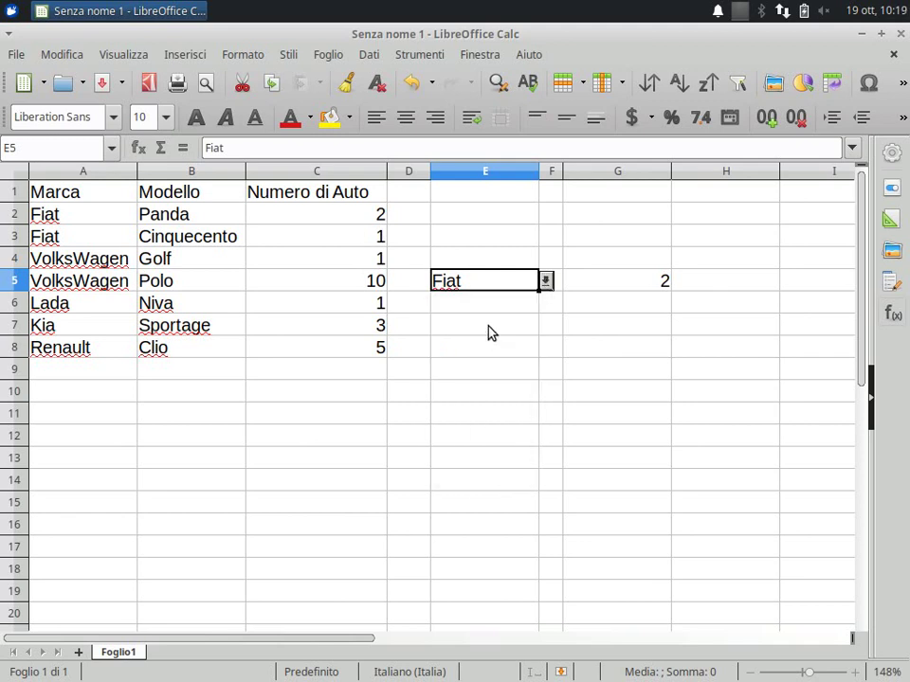
click(545, 282)
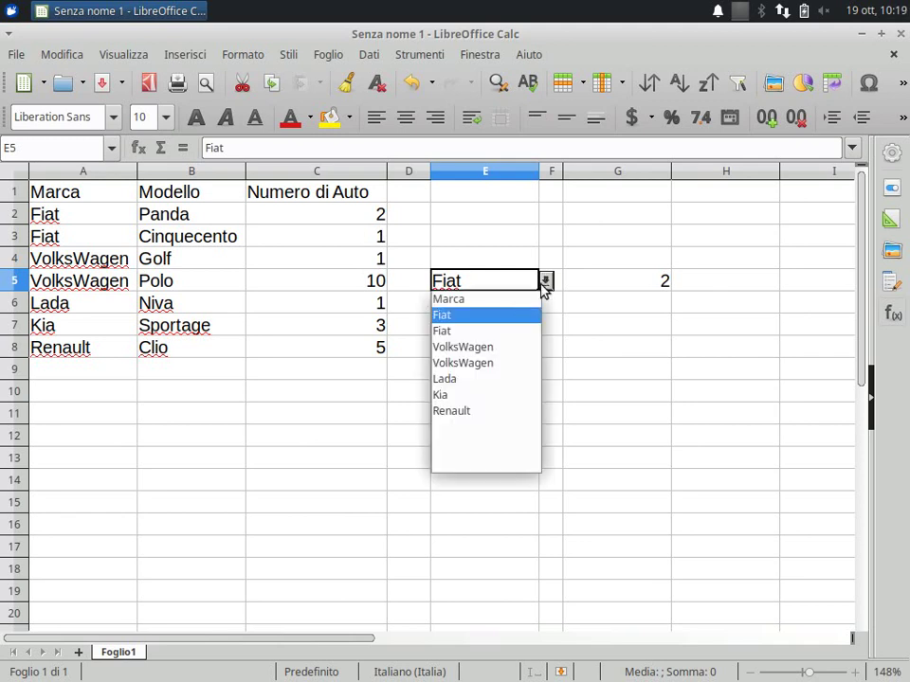
click(488, 349)
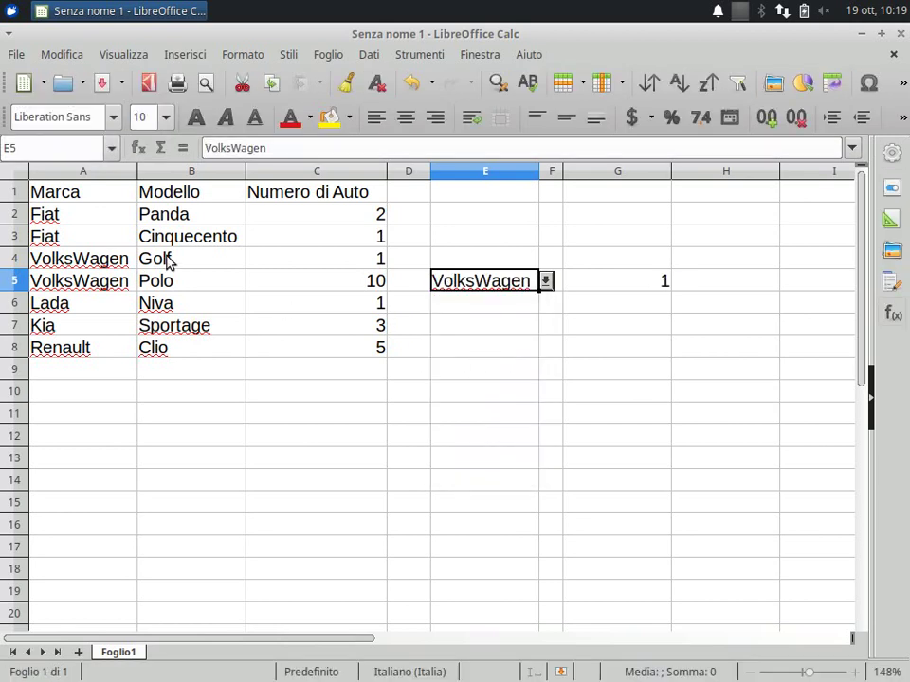
click(545, 281)
click(489, 367)
click(546, 282)
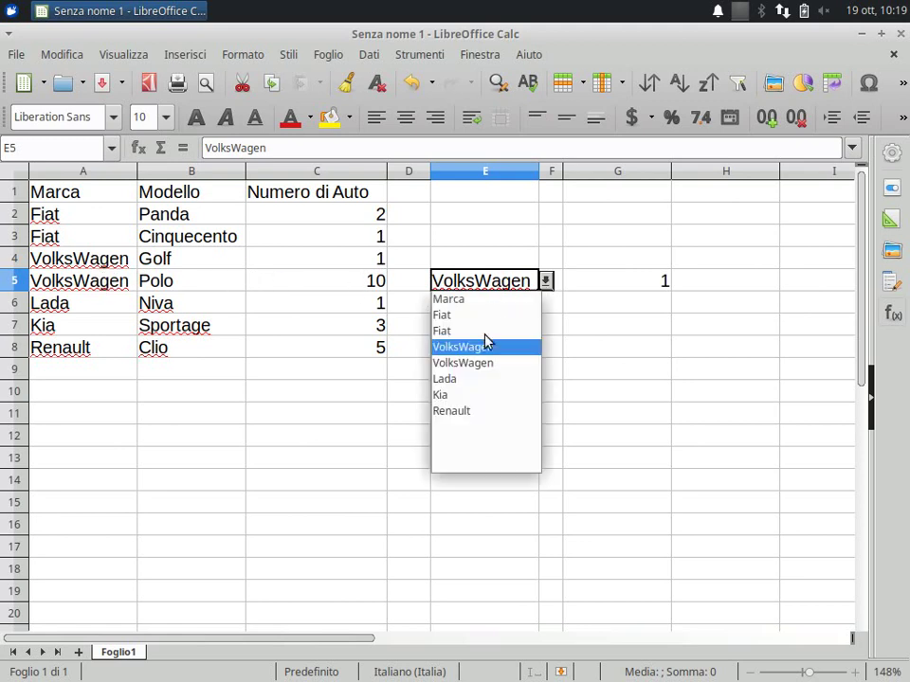
click(469, 364)
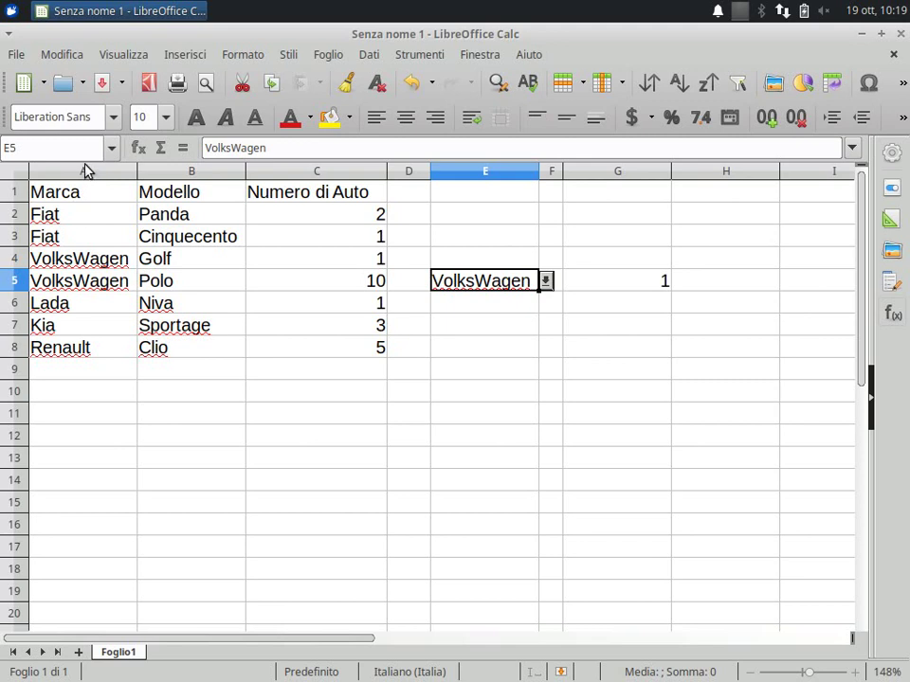
click(83, 262)
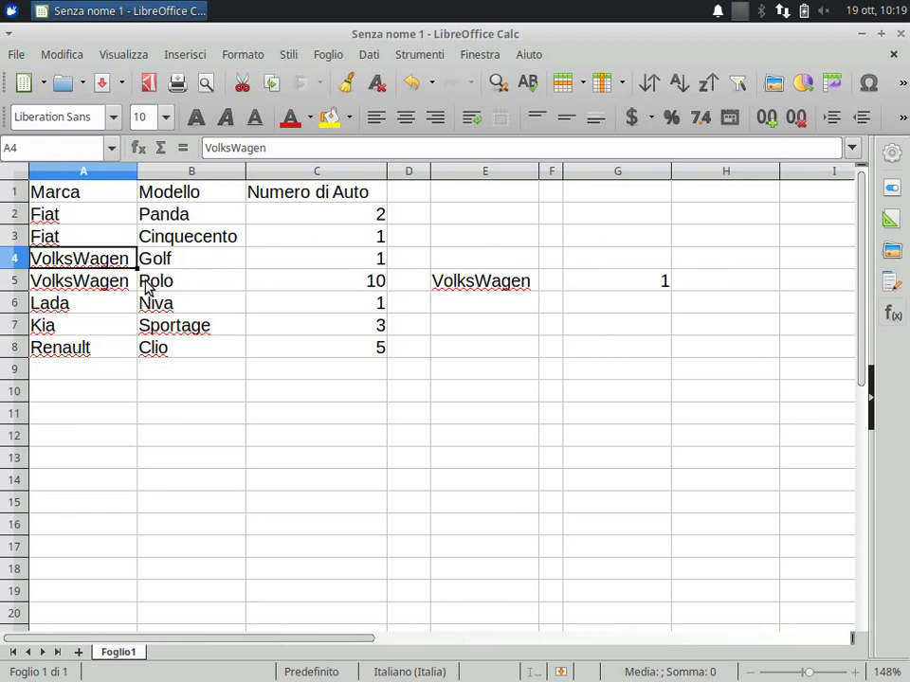
click(85, 196)
click(91, 224)
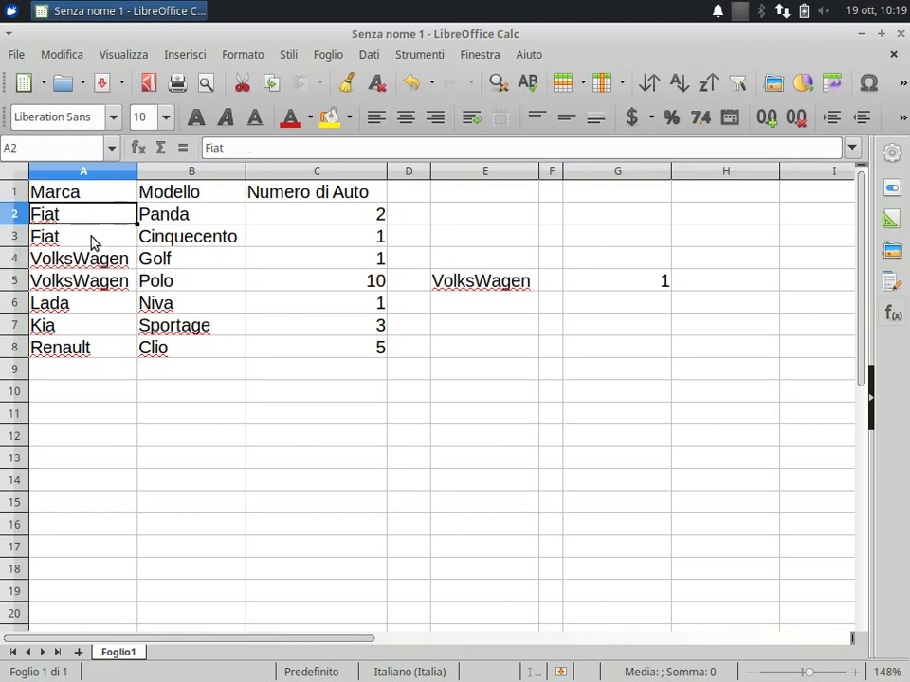
click(513, 287)
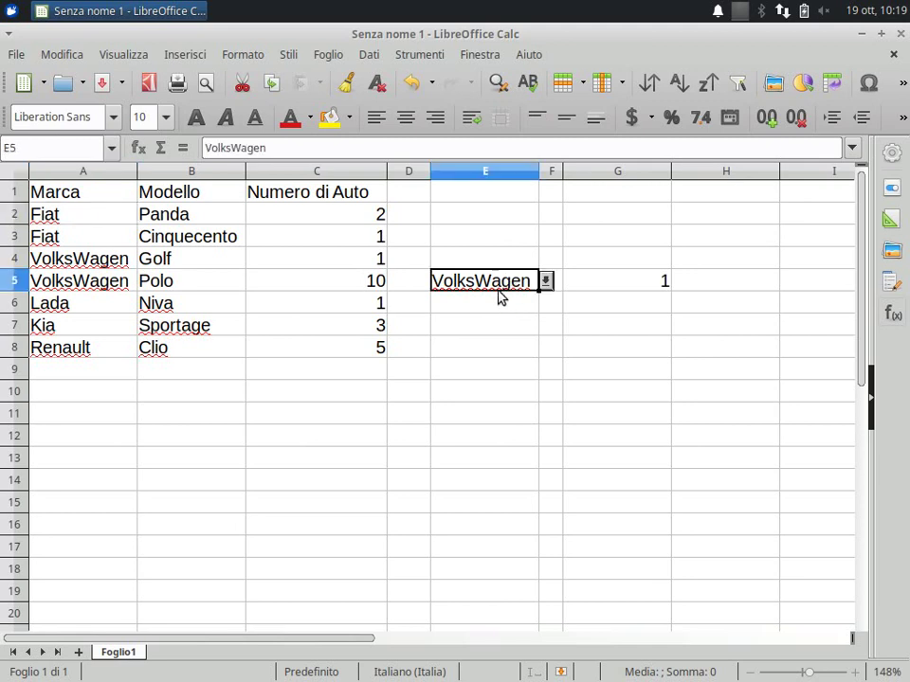
drag(495, 290, 487, 393)
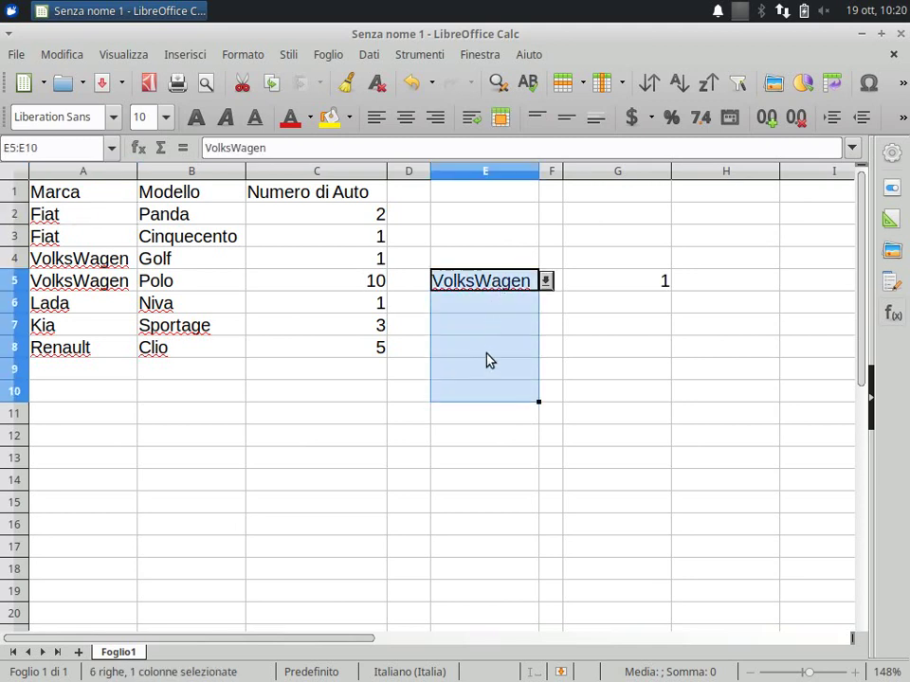
click(487, 322)
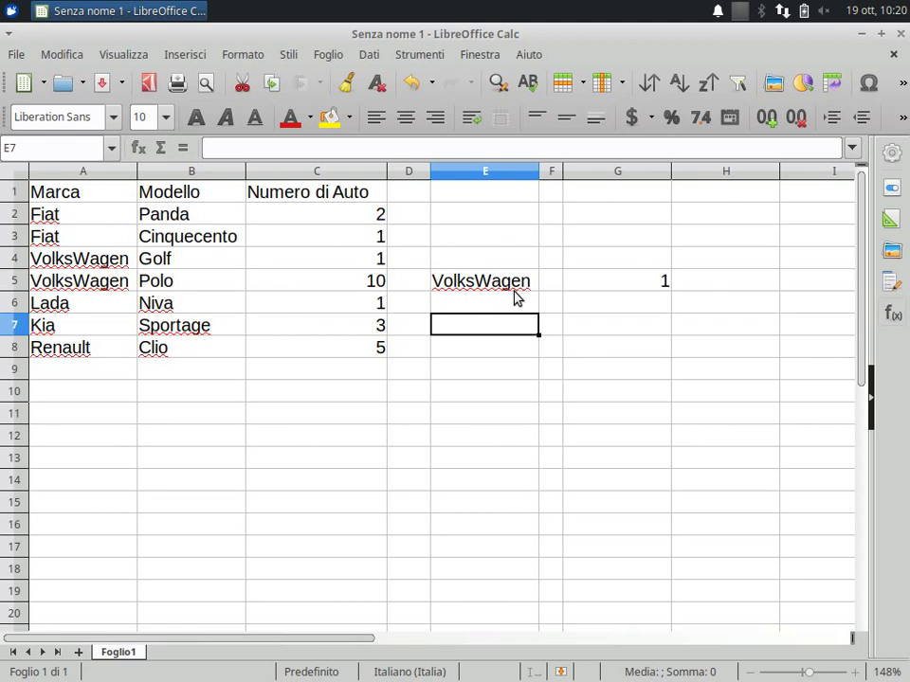
click(504, 304)
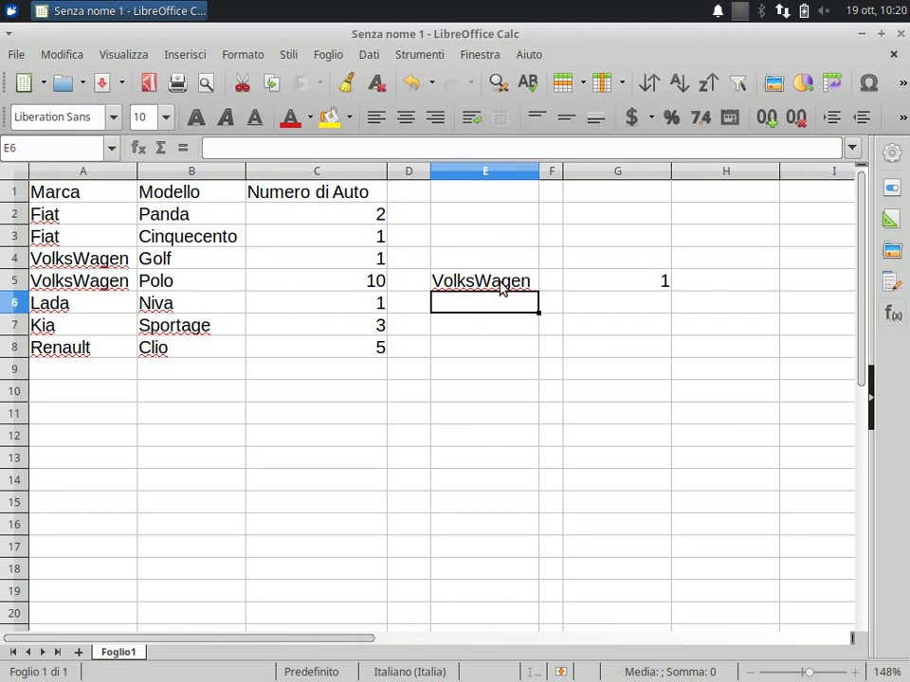
click(500, 285)
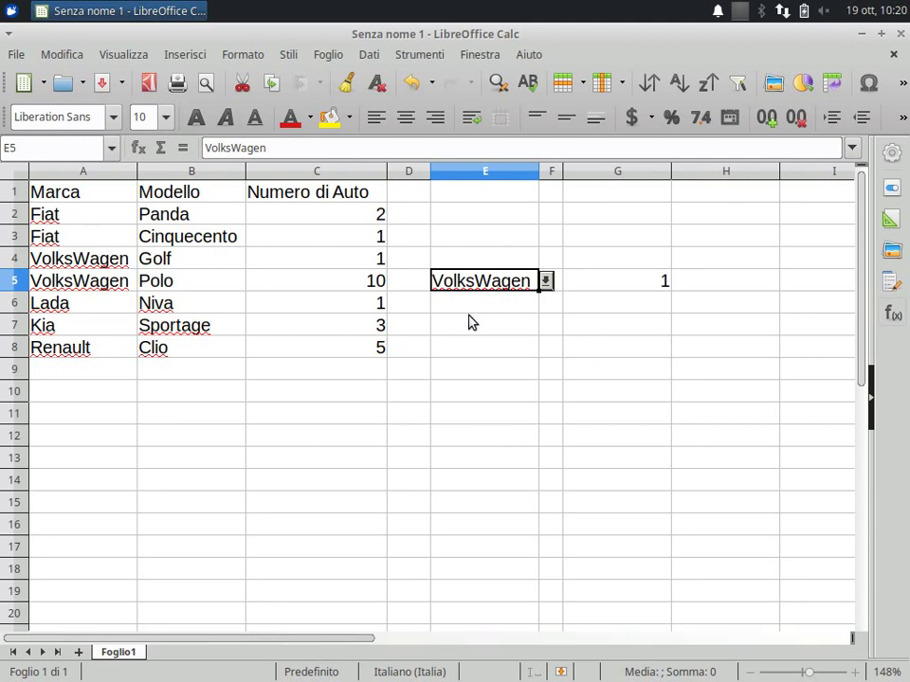
click(513, 301)
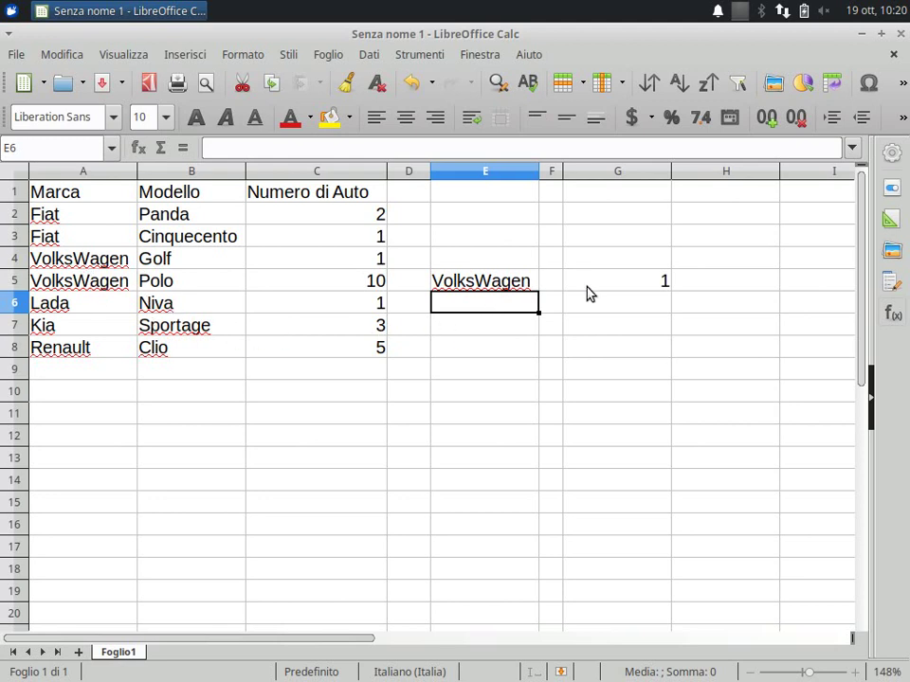
click(618, 284)
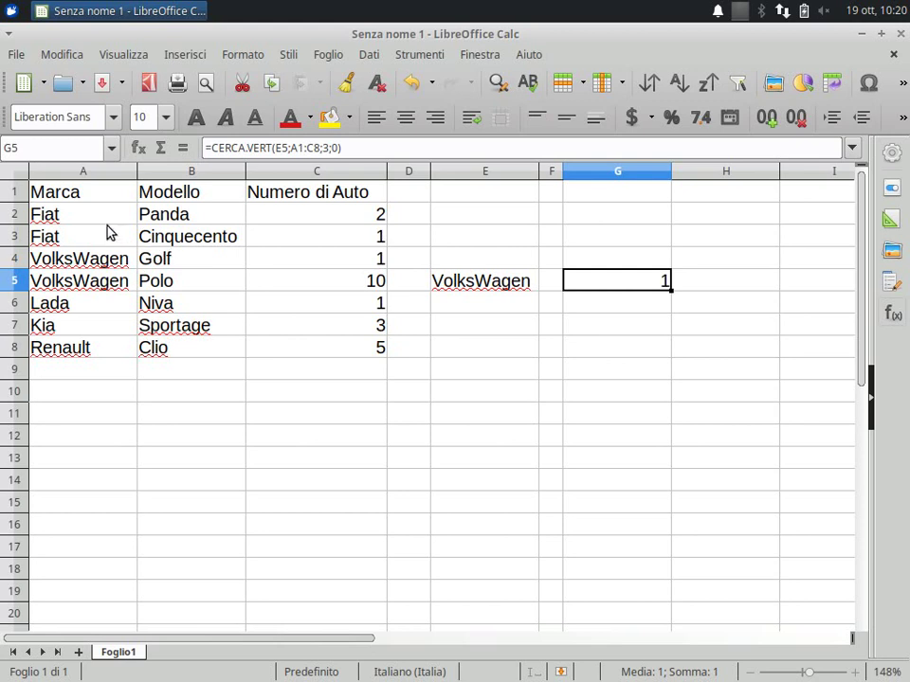
Insert a column left of Marca, head it Stratagemma, and widen it
right_click(88, 172)
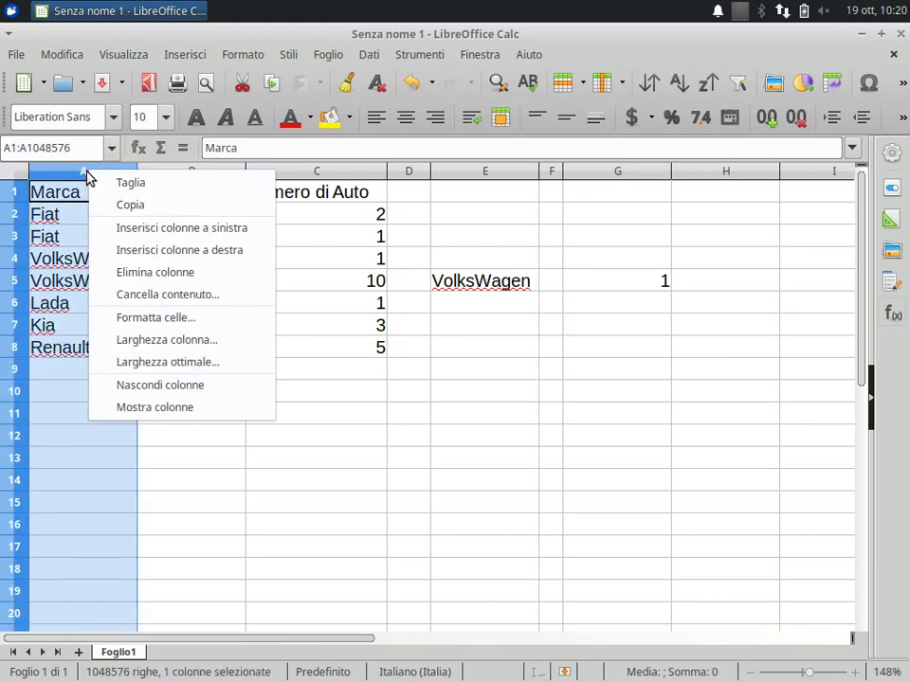
click(120, 231)
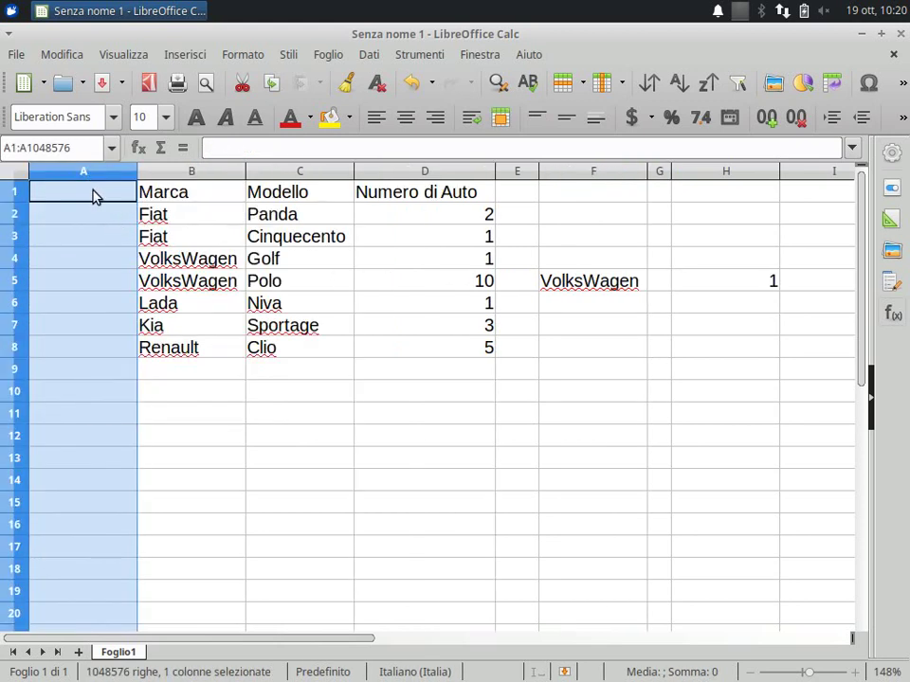
click(116, 199)
text(Strat)
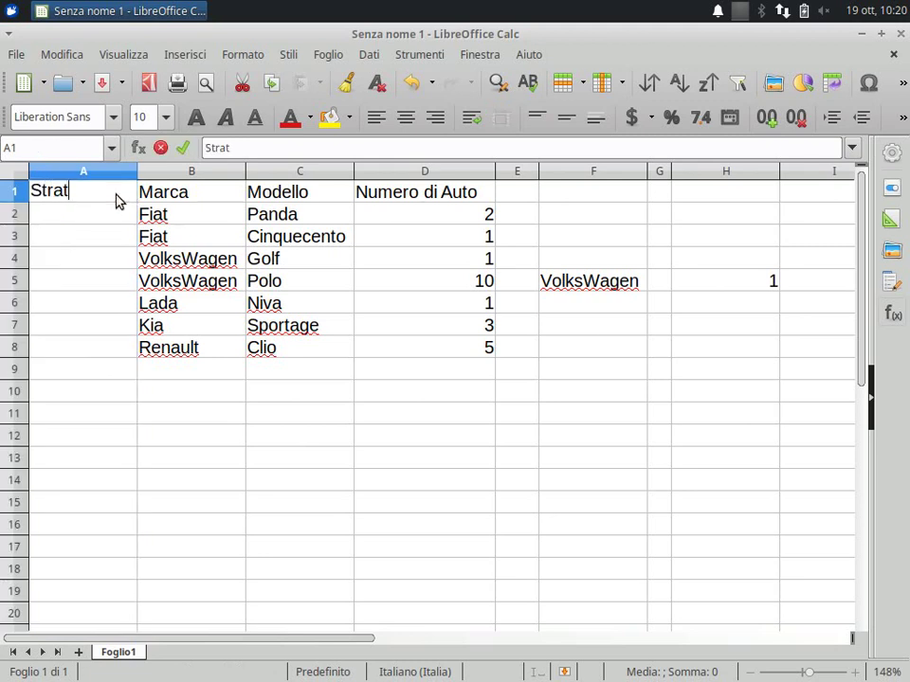
text(agemma)
key(Return)
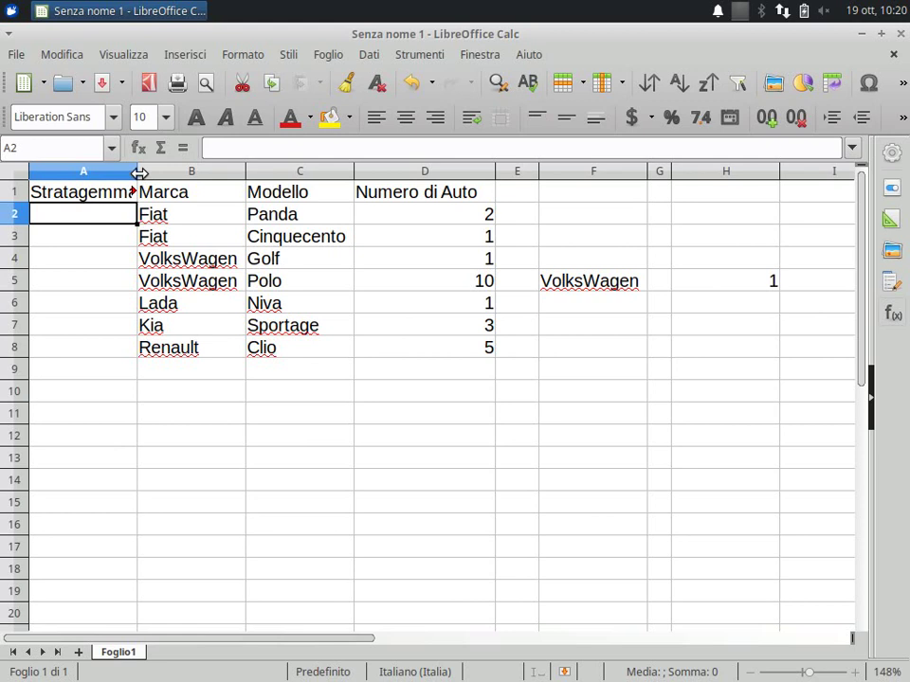
drag(138, 171, 174, 171)
Look over the brand entries in column B and select cell A2
click(195, 220)
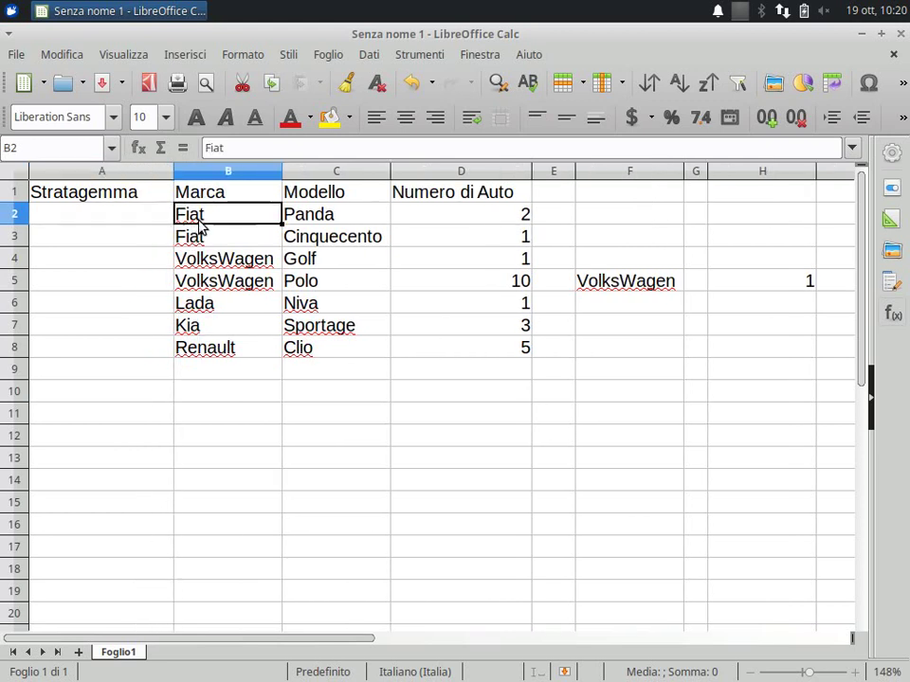
click(204, 244)
click(227, 281)
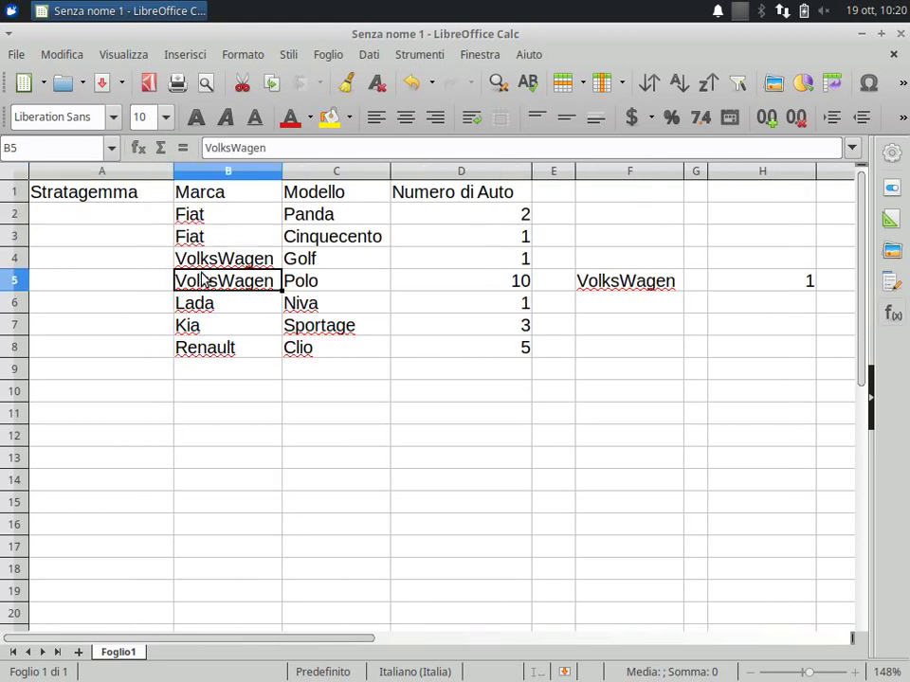
click(209, 268)
click(139, 220)
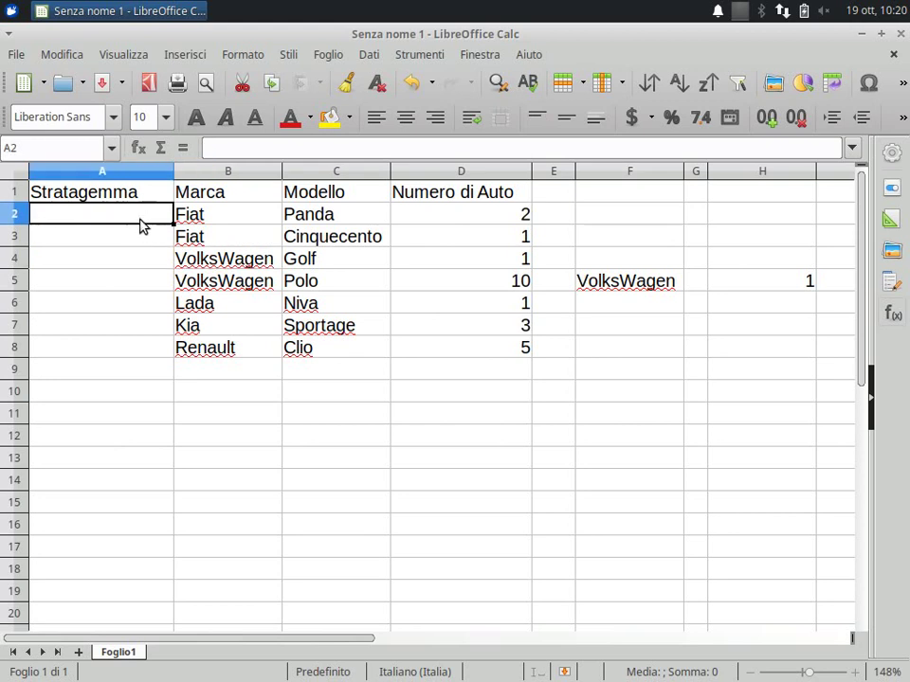
Enter =CONCATENA(B2;C2) in A2 so it shows the key FiatPanda
text(=conc)
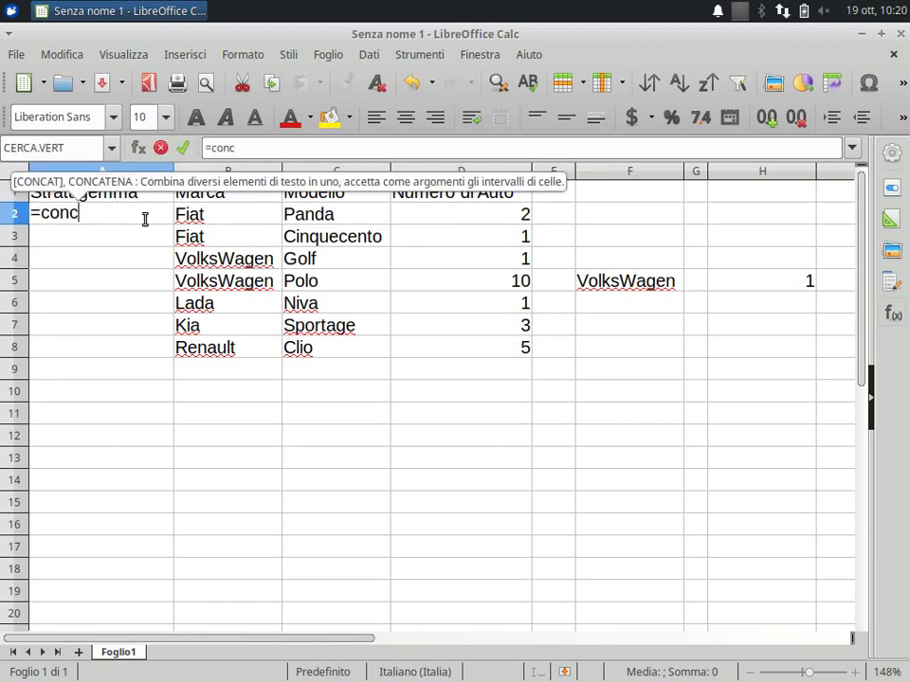
text(aten)
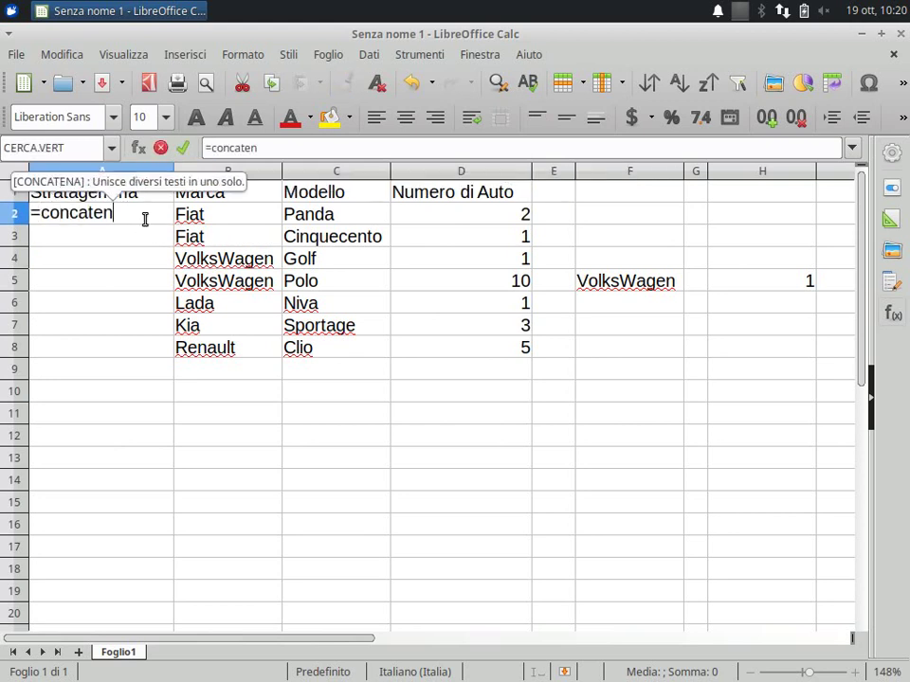
text(a()
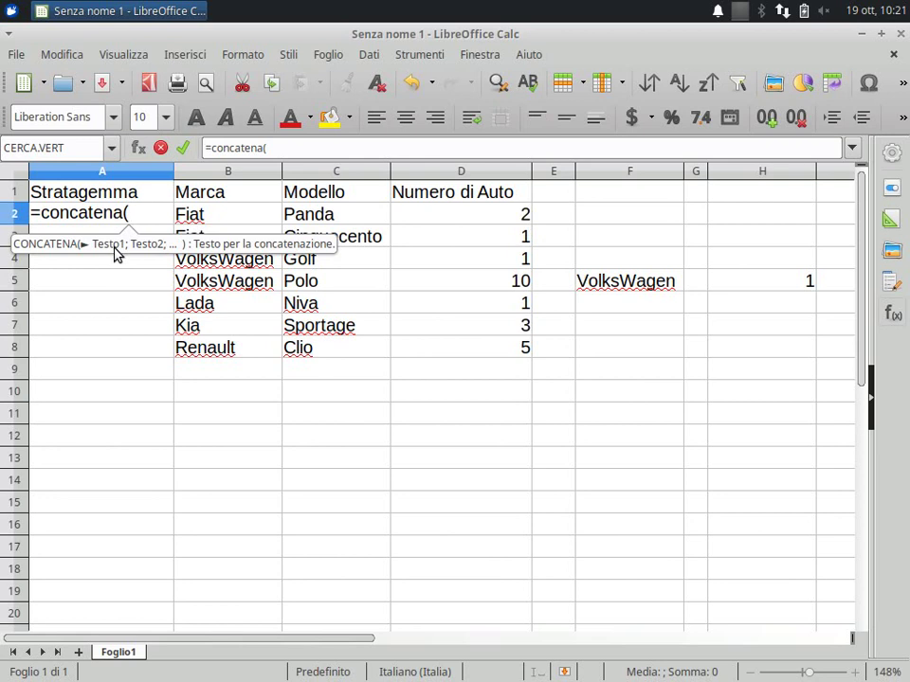
click(204, 219)
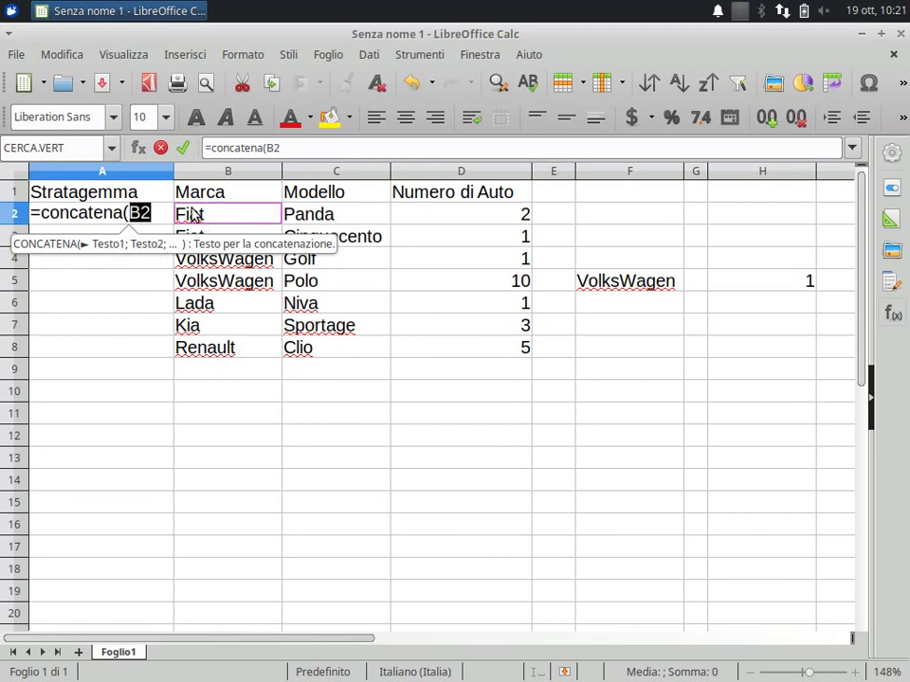
text(;)
click(293, 214)
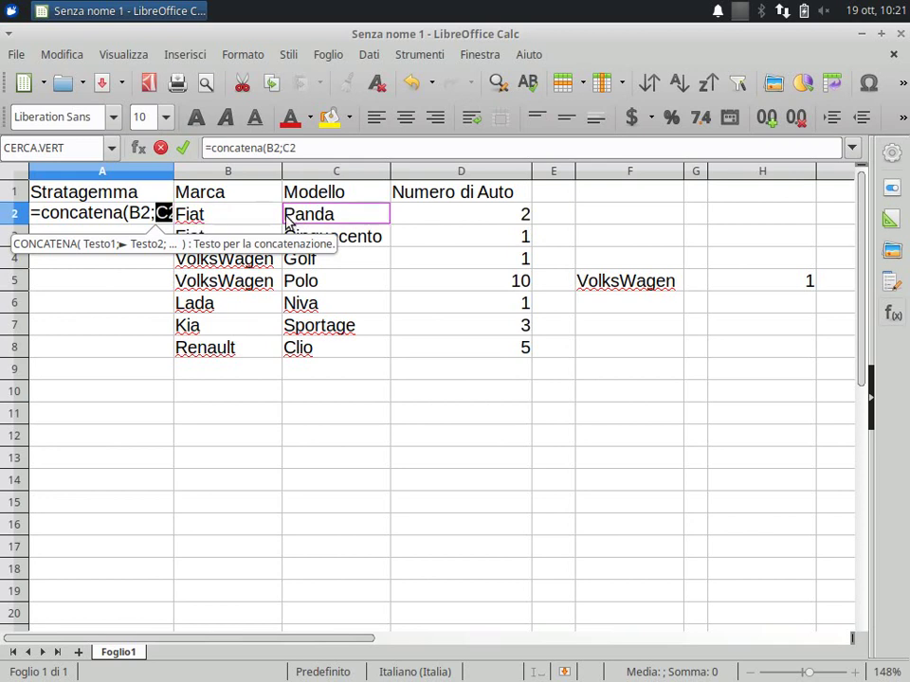
text())
key(Return)
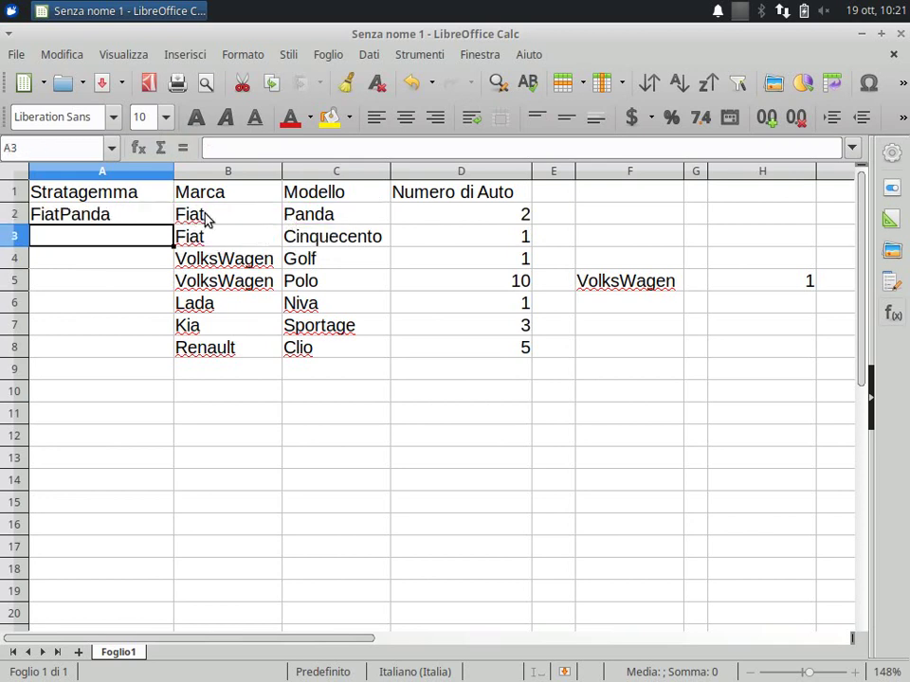
Fill the A2 join formula down to A8 and check the FiatPanda, FiatCinquecento and VolksWagenGolf keys
click(128, 218)
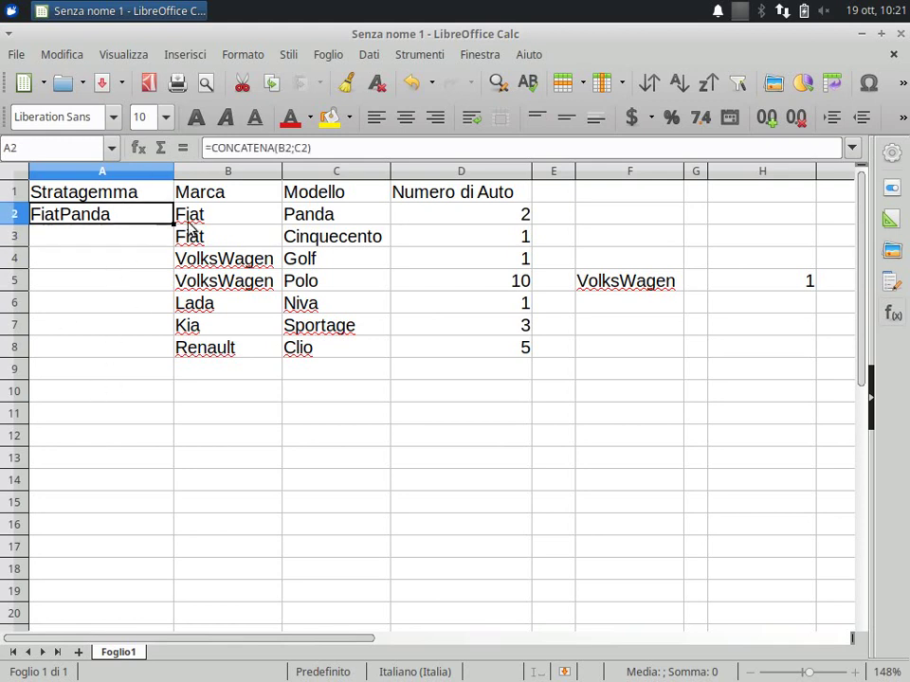
double_click(173, 225)
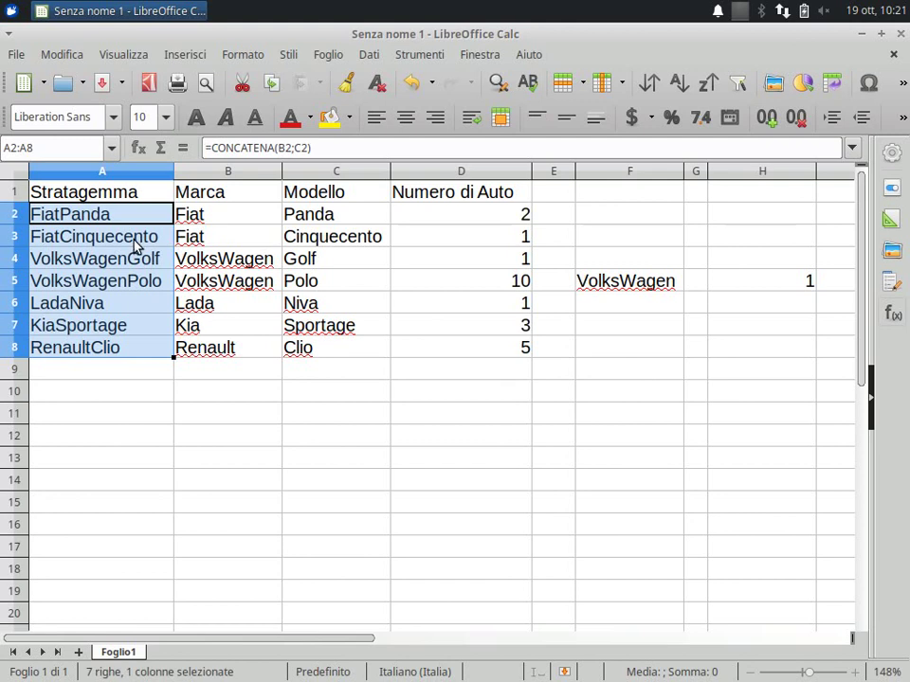
click(126, 283)
key(ctrl+Down)
key(ctrl+Up)
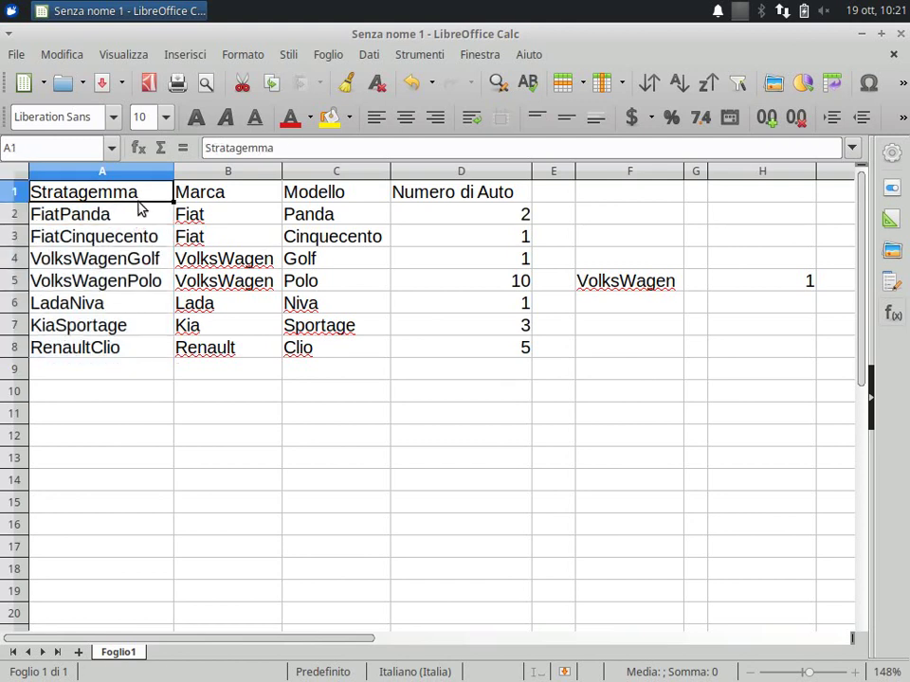
click(136, 221)
click(133, 232)
click(126, 260)
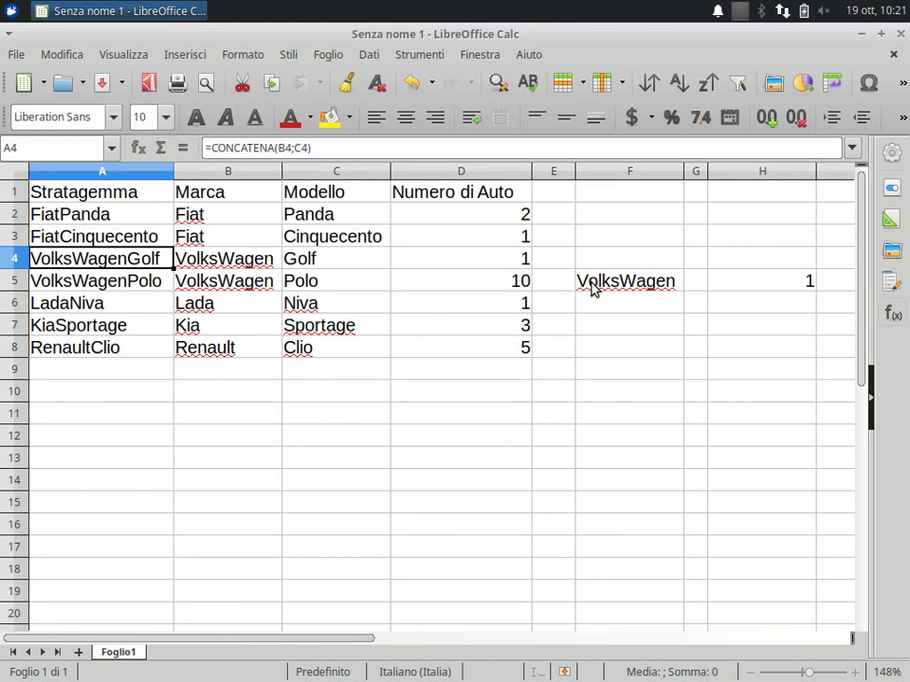
Narrow column E and change F5's validity list source to A1:A8, then check the drop-down keys
drag(575, 170, 560, 171)
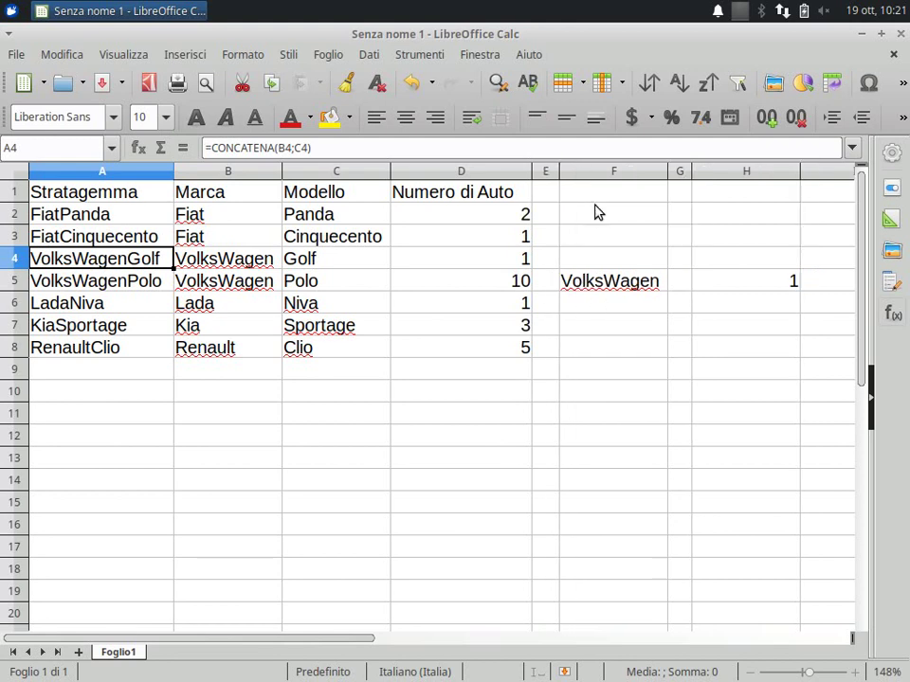
click(603, 285)
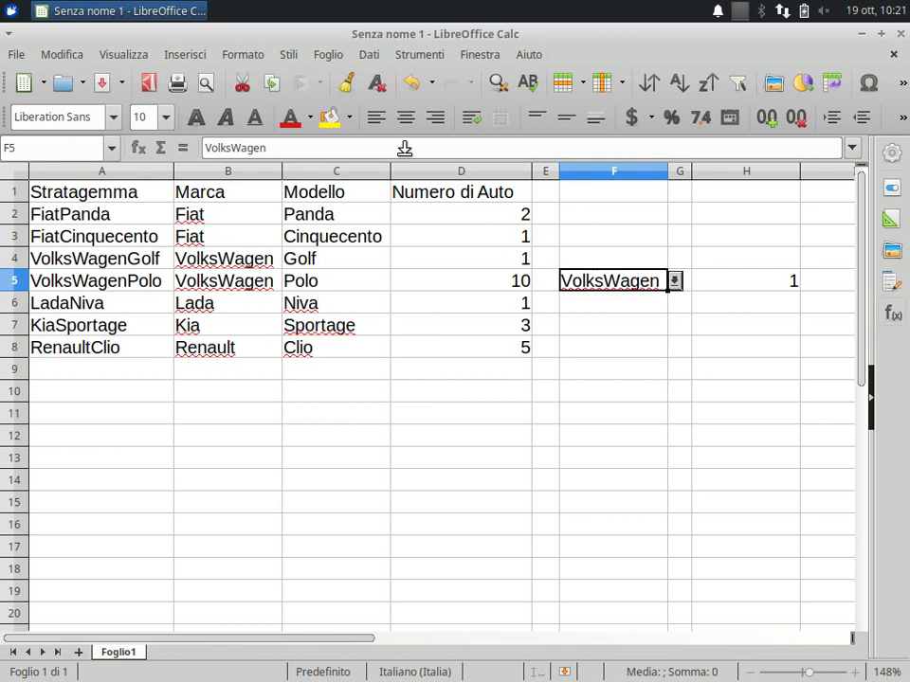
click(369, 55)
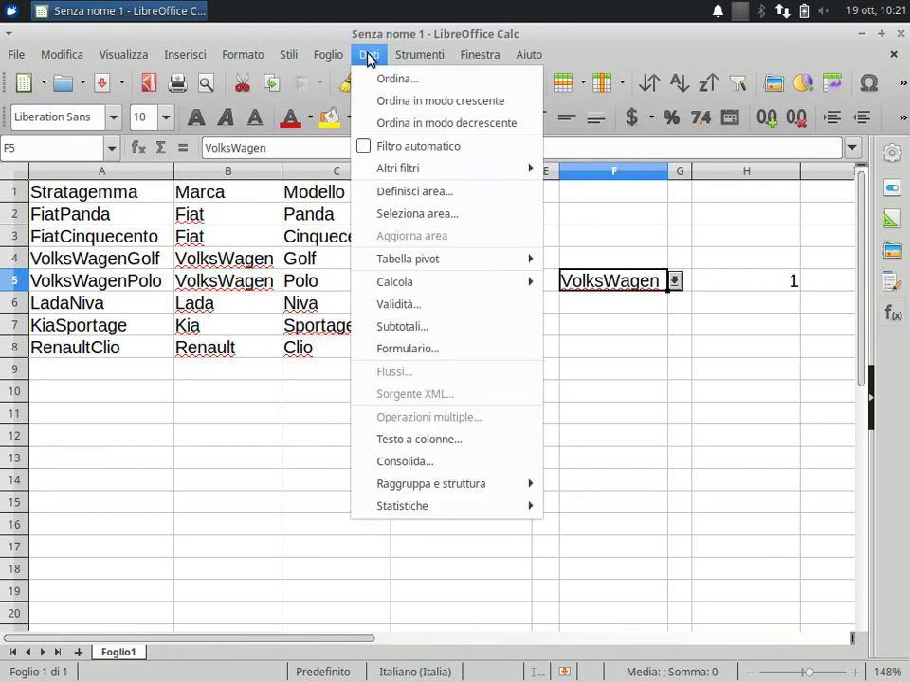
click(406, 307)
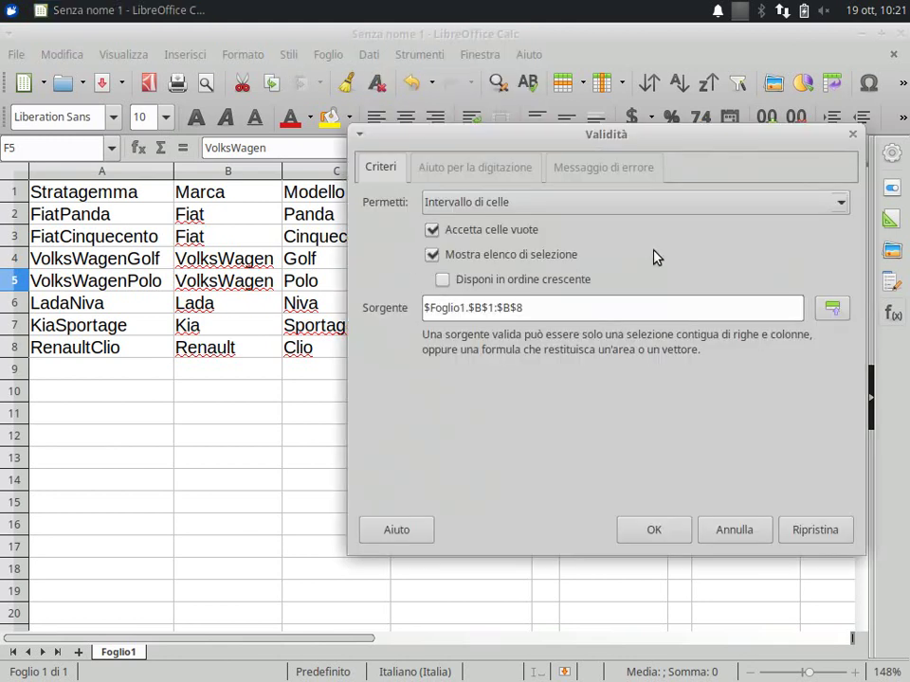
click(832, 310)
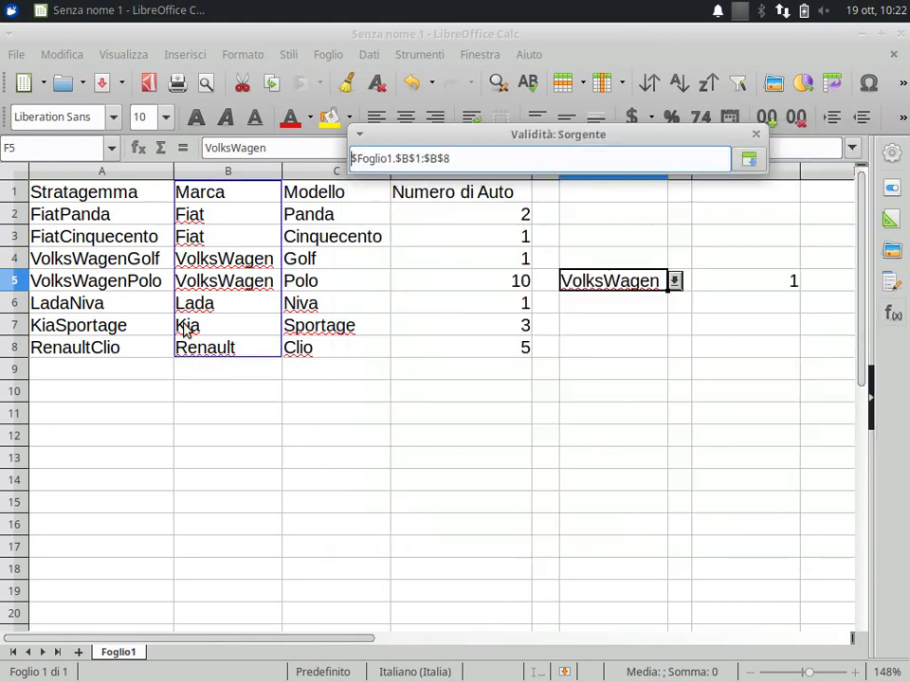
click(113, 193)
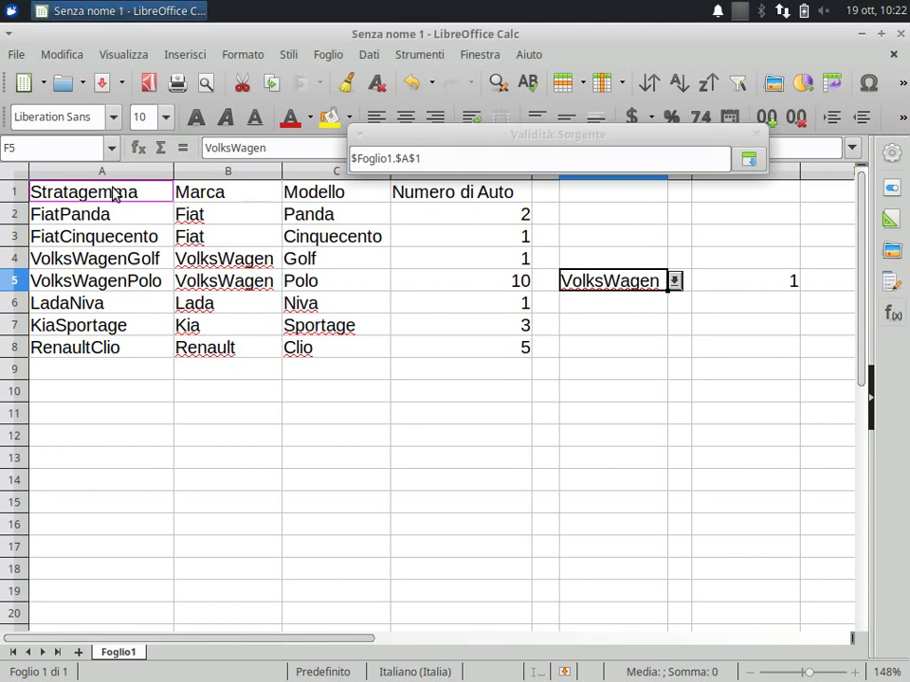
drag(113, 193, 96, 351)
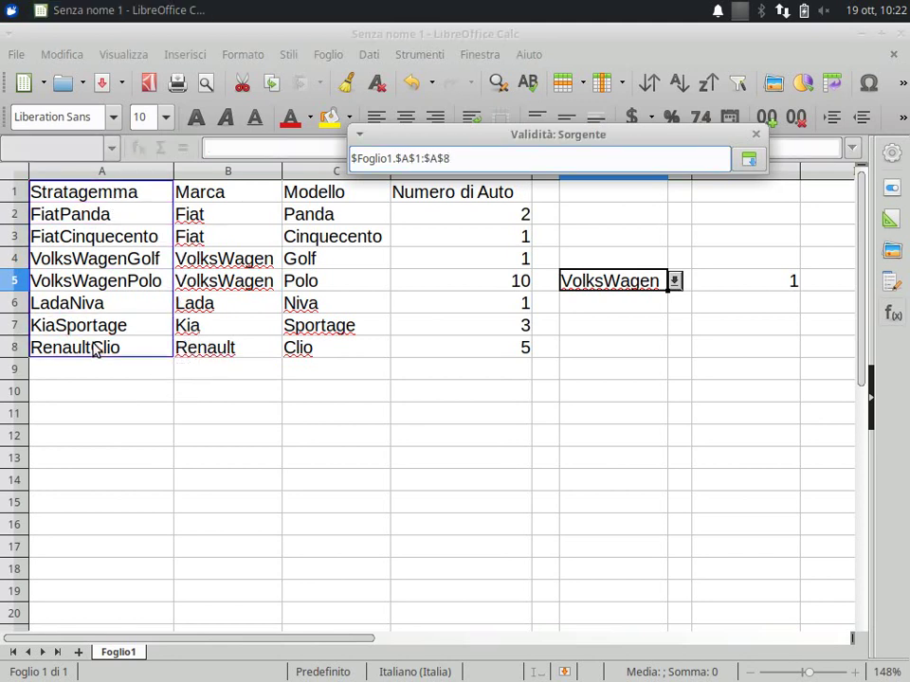
click(762, 159)
click(673, 559)
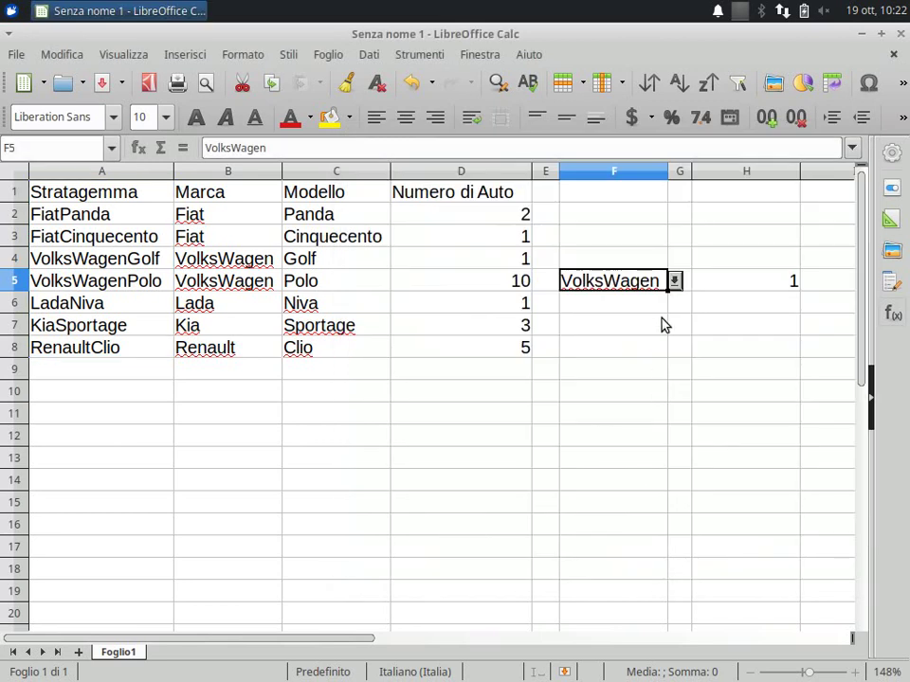
click(675, 282)
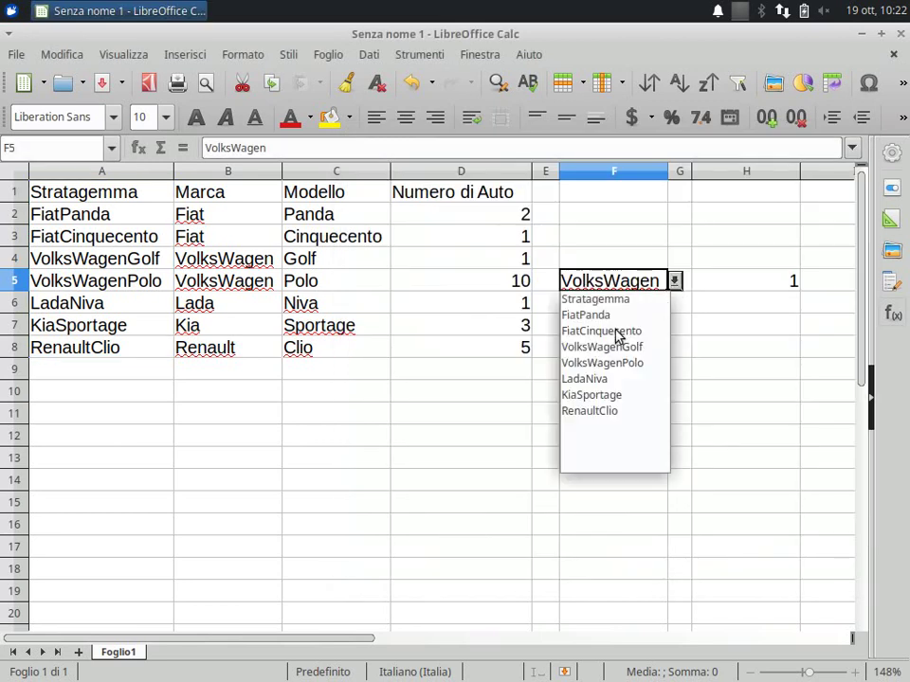
Enter =CERCA.VERT(F5;A1:D8;4;falso) in H5, which returns #N/D while F5 reads VolksWagen
click(674, 284)
click(728, 282)
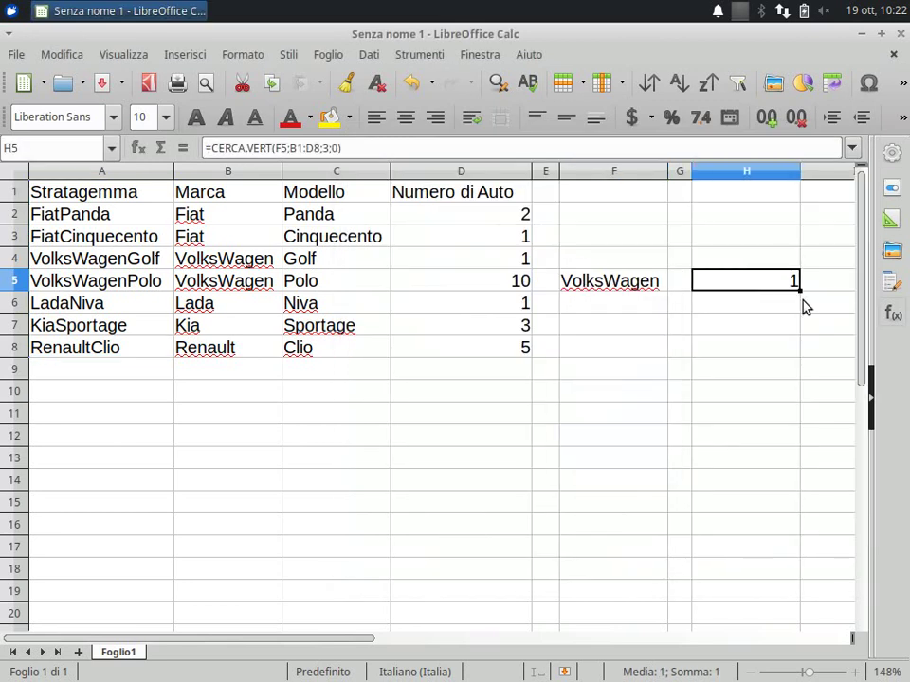
text(=c)
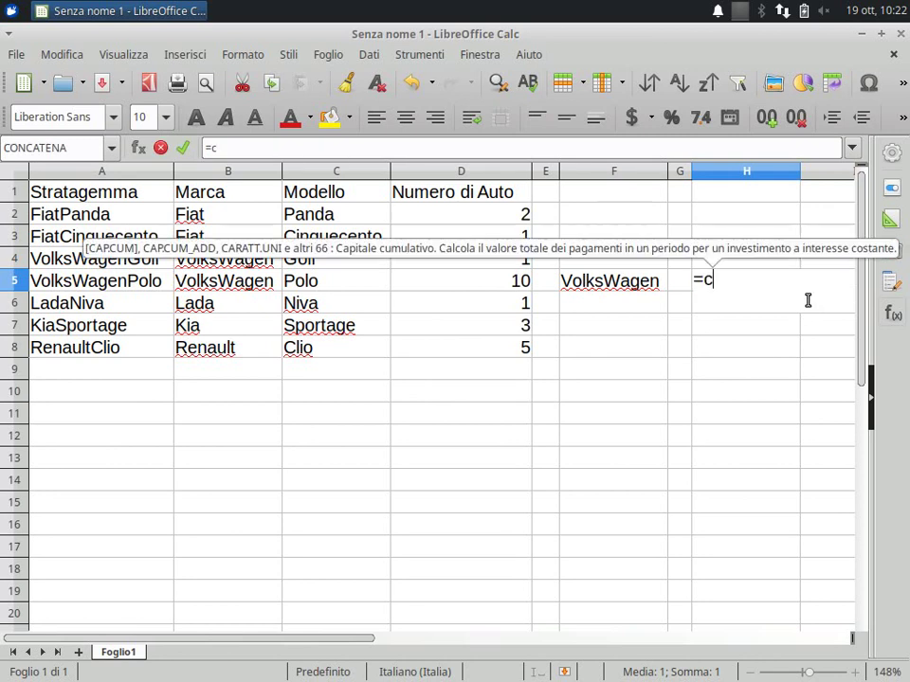
text(erca.v)
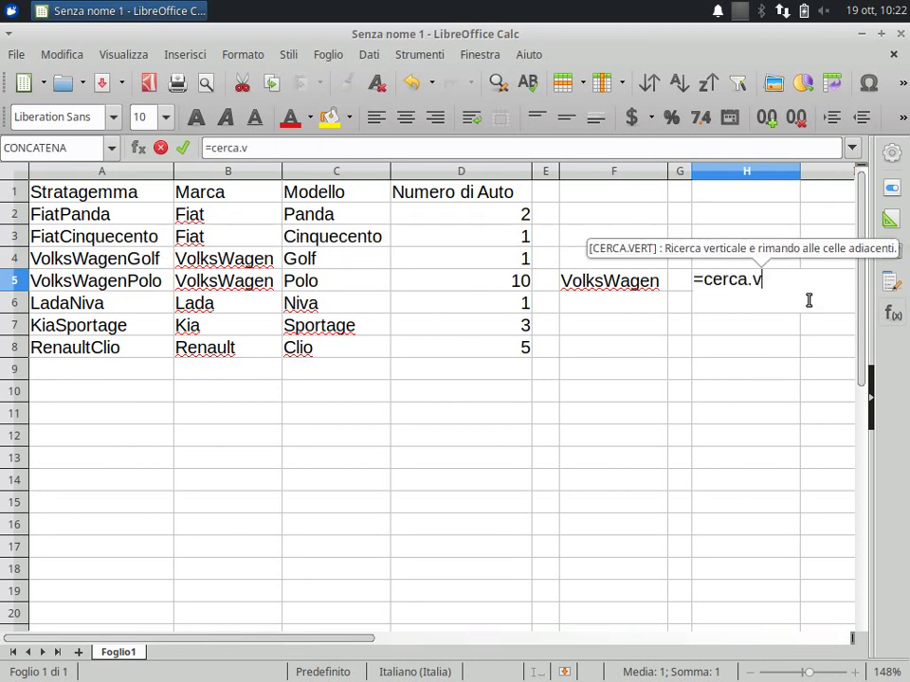
text(ert()
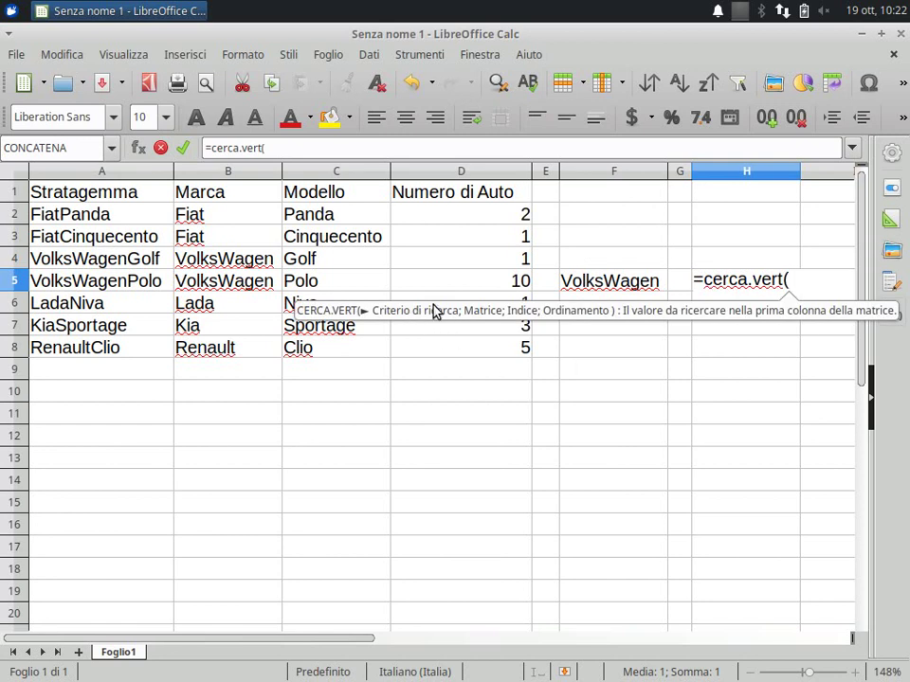
click(587, 286)
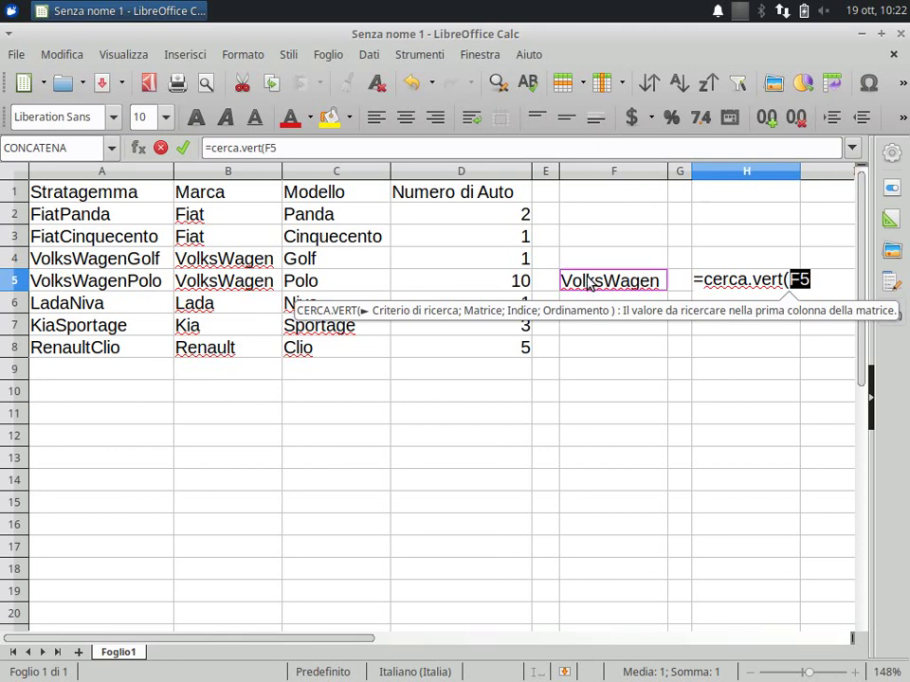
text(;)
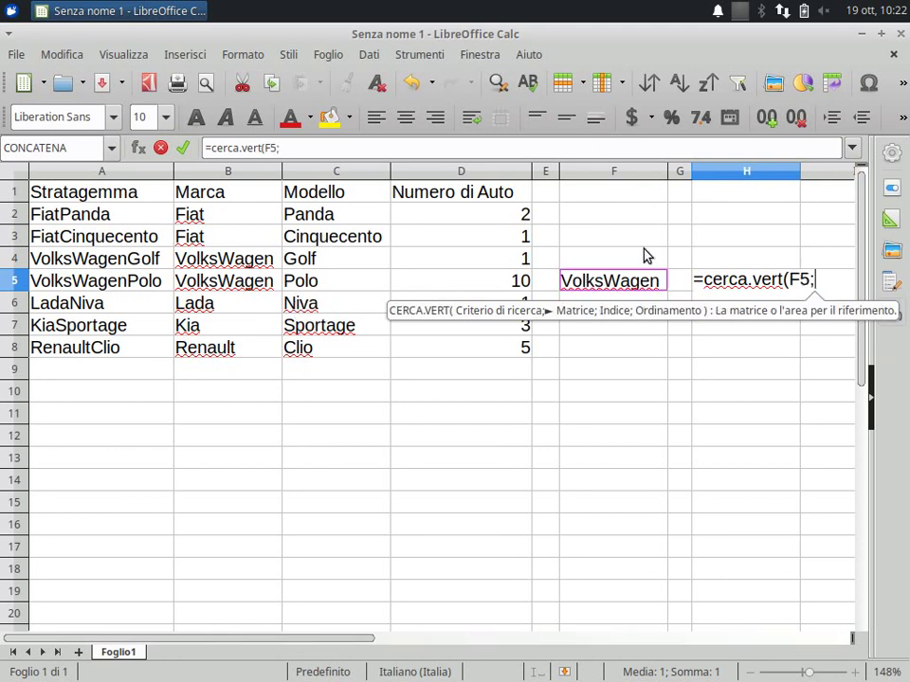
click(95, 171)
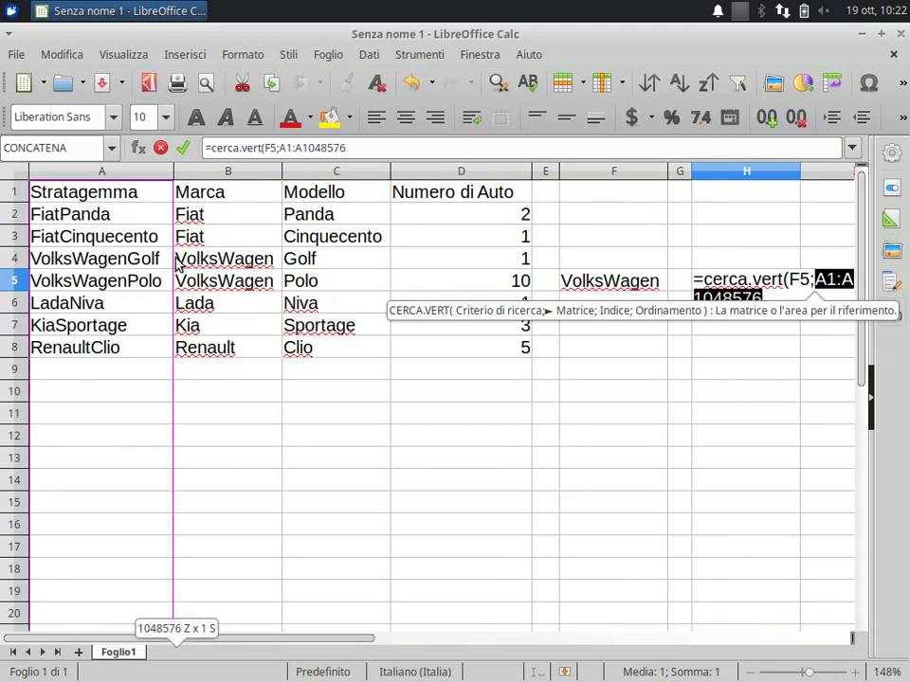
drag(143, 196, 463, 358)
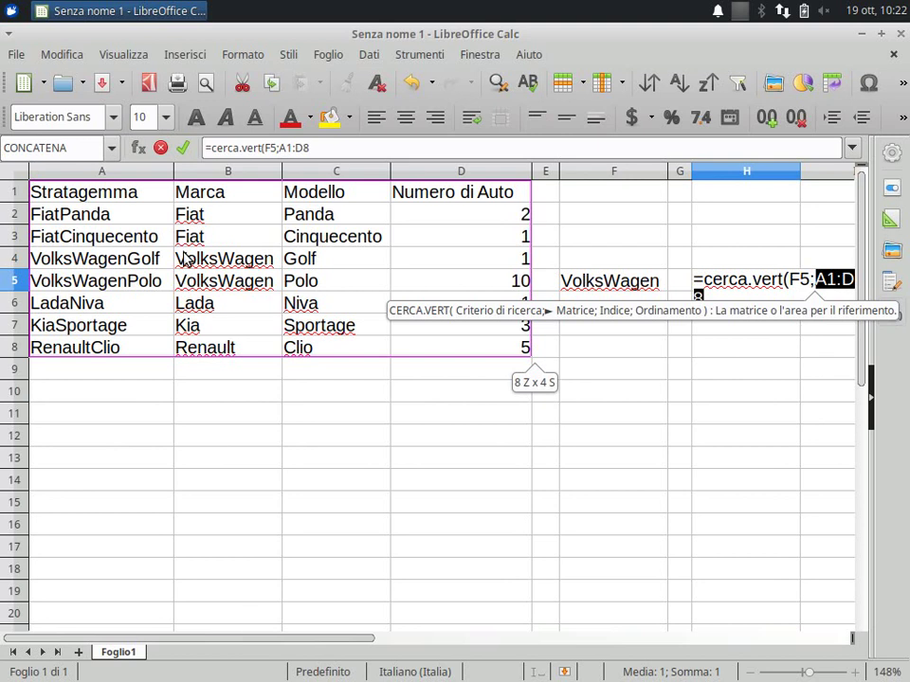
text(;)
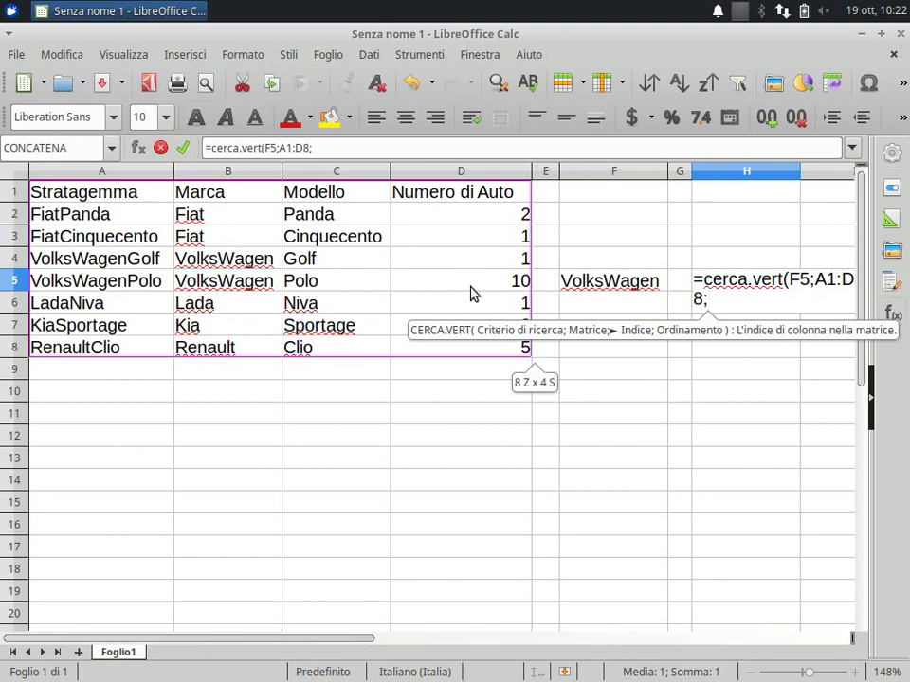
text(4)
text(;fa)
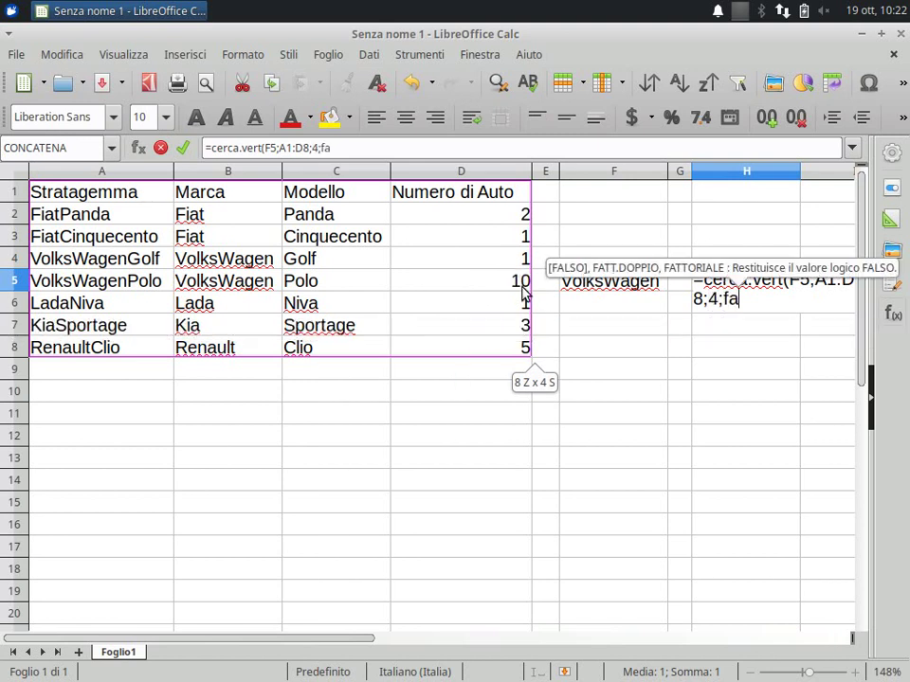
text(lso)
text())
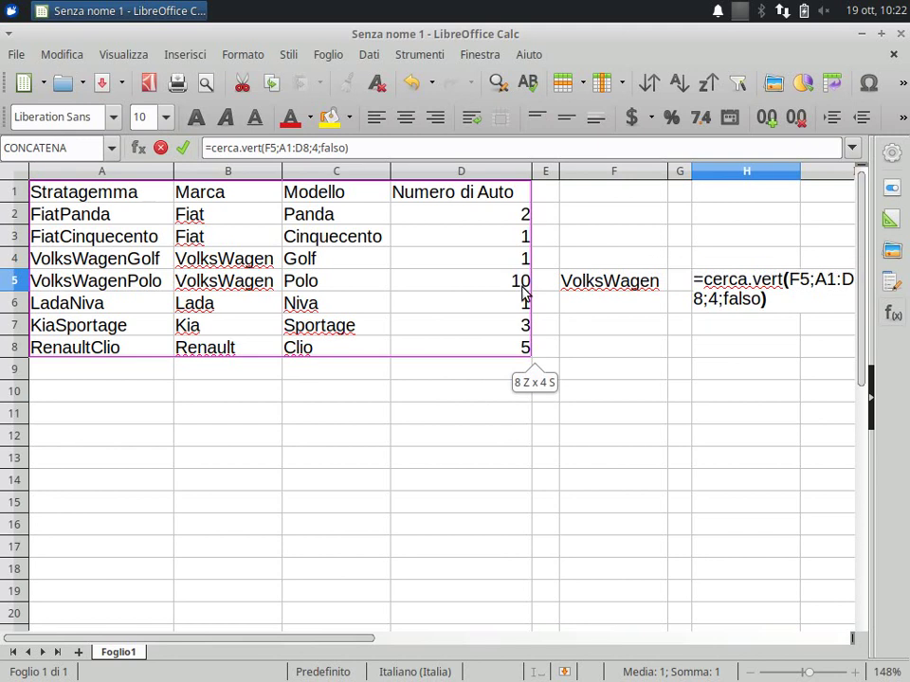
key(Return)
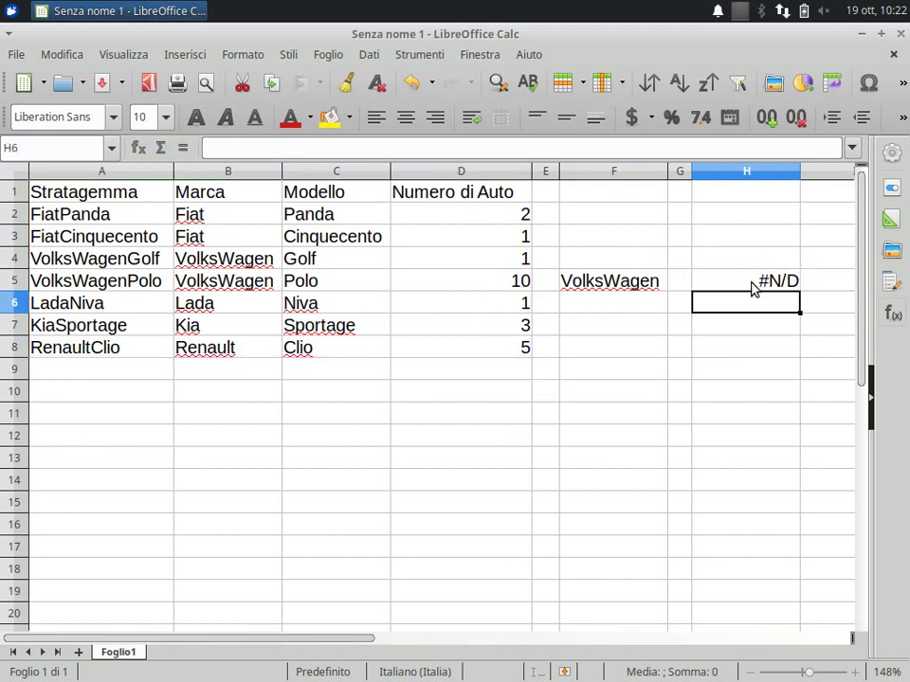
Try FiatPanda and FiatCinquecento in F5, then settle on VolksWagenPolo so H5 returns 10
click(754, 287)
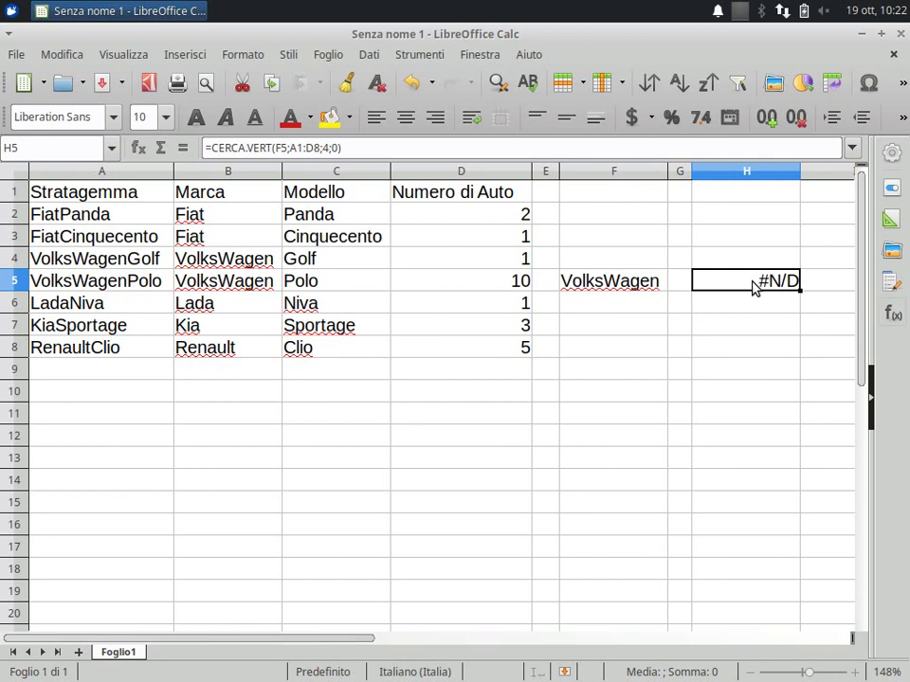
click(632, 289)
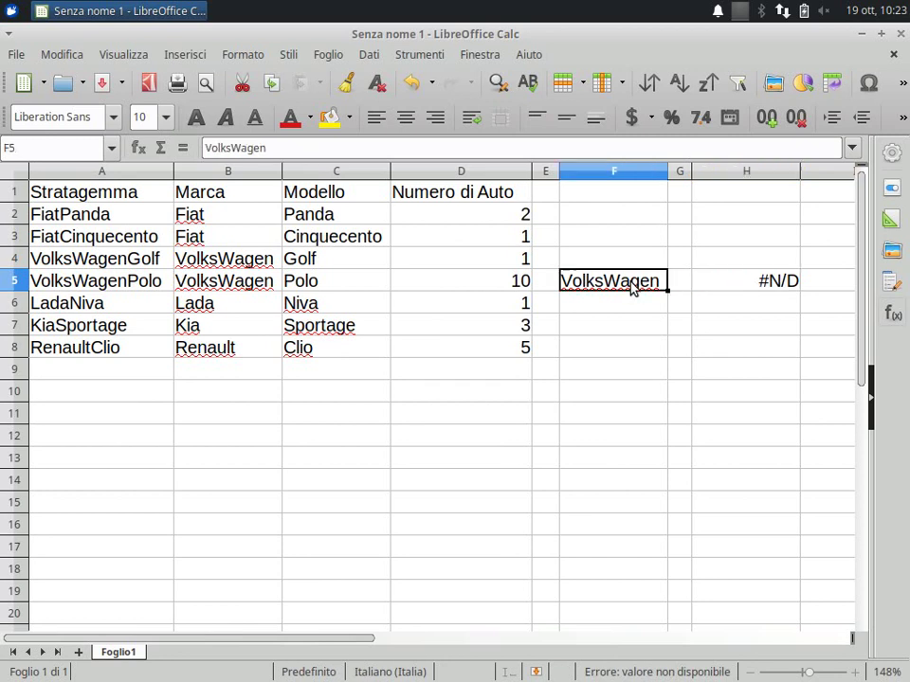
click(673, 281)
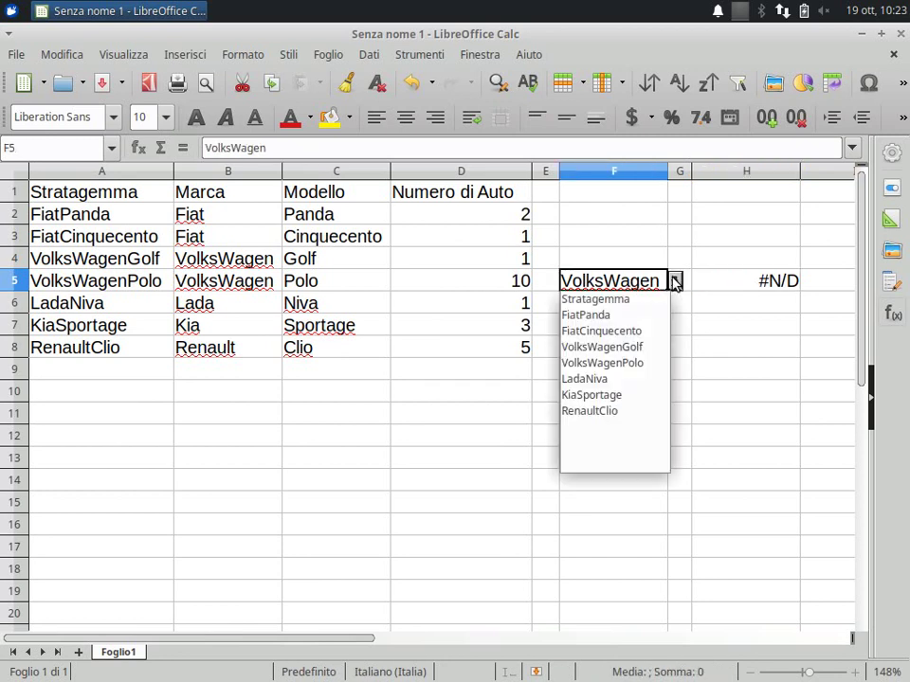
click(599, 320)
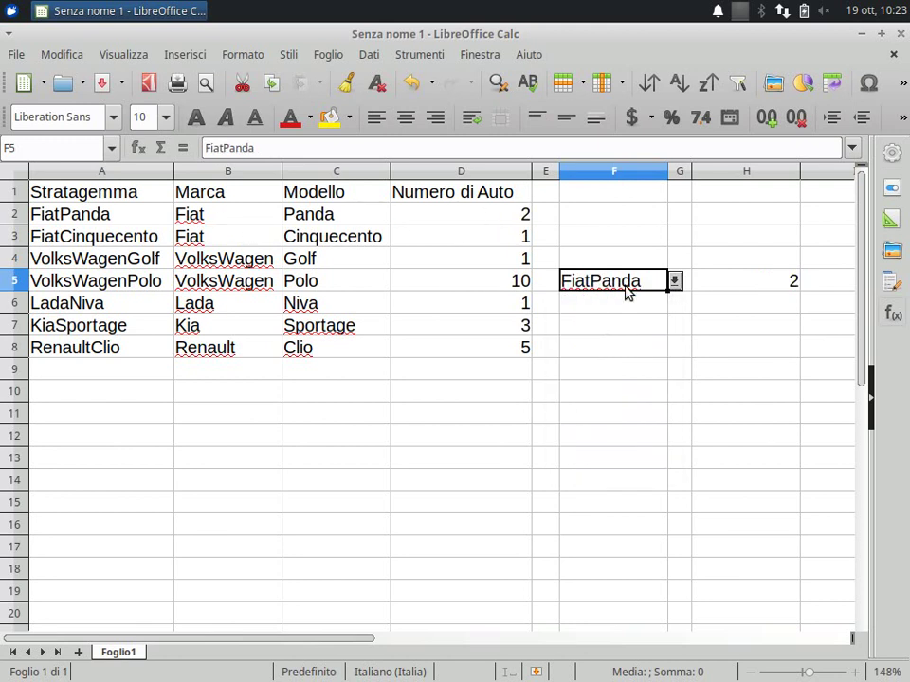
click(674, 281)
click(636, 332)
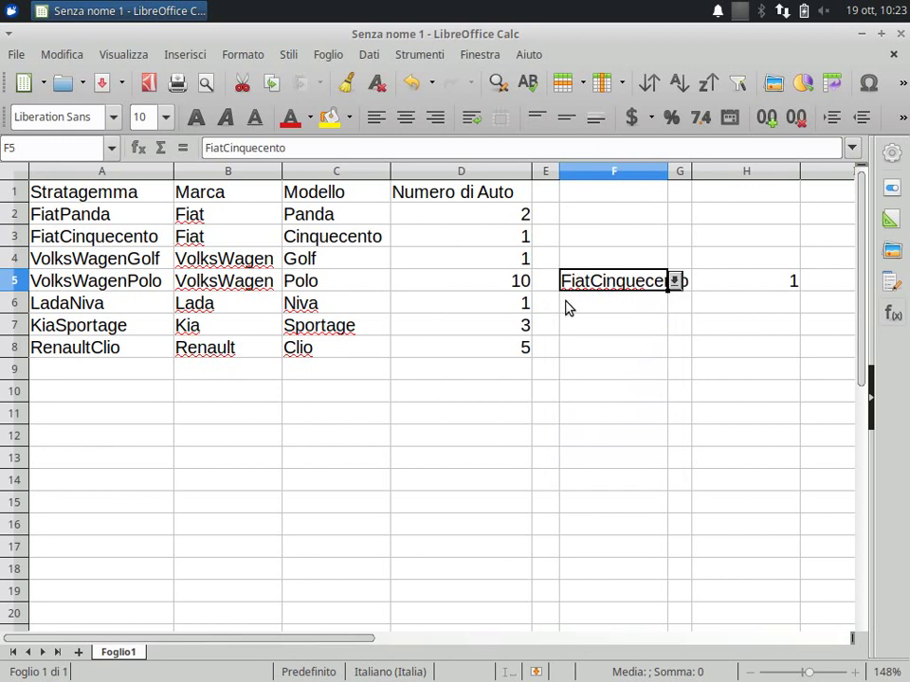
click(676, 281)
click(571, 363)
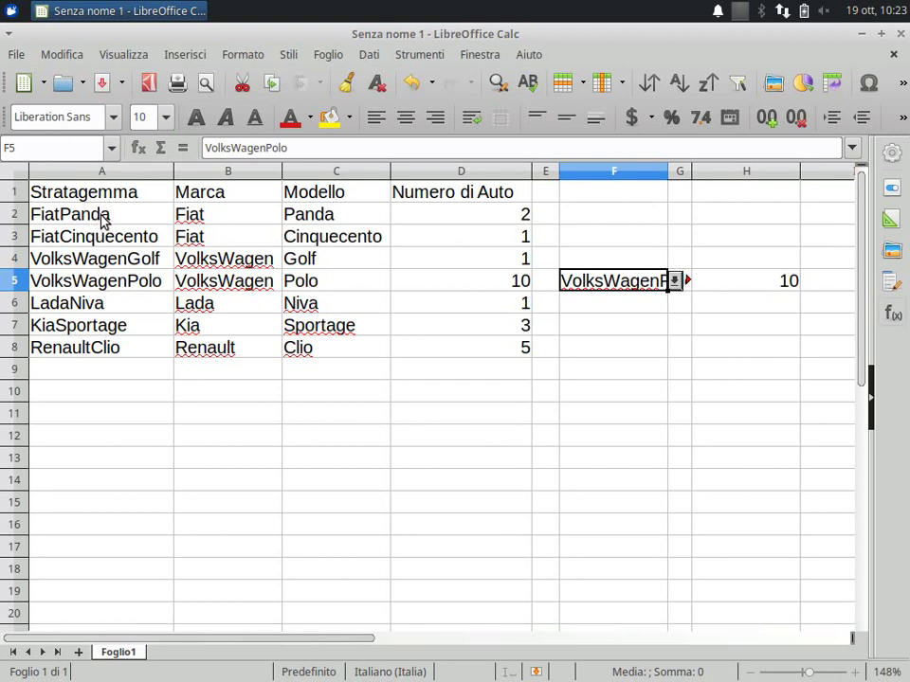
click(102, 216)
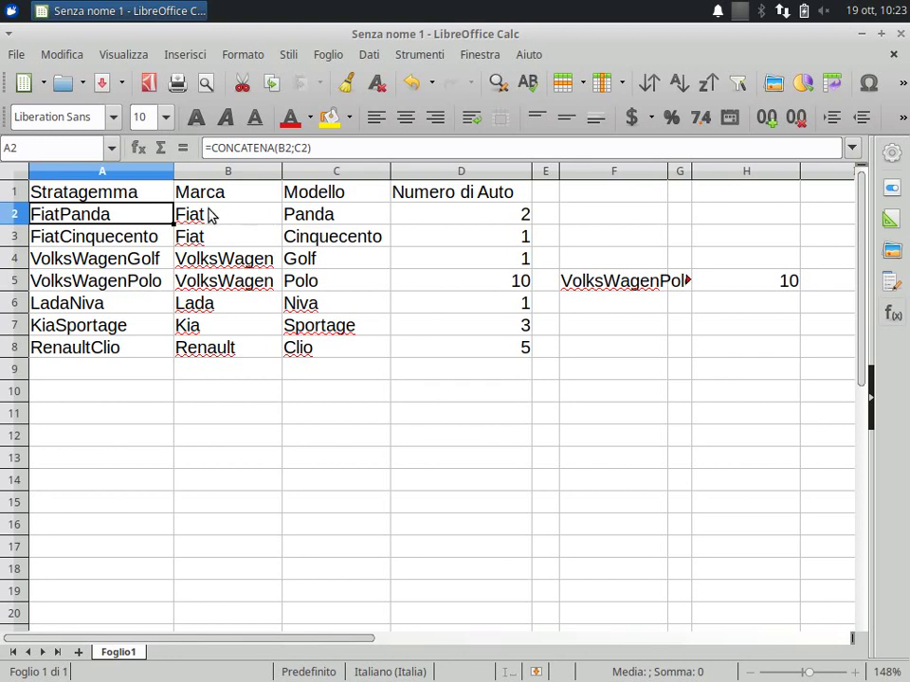
Widen column F so VolksWagenPolo fits, then look over cells A3 and F5:F8
click(150, 242)
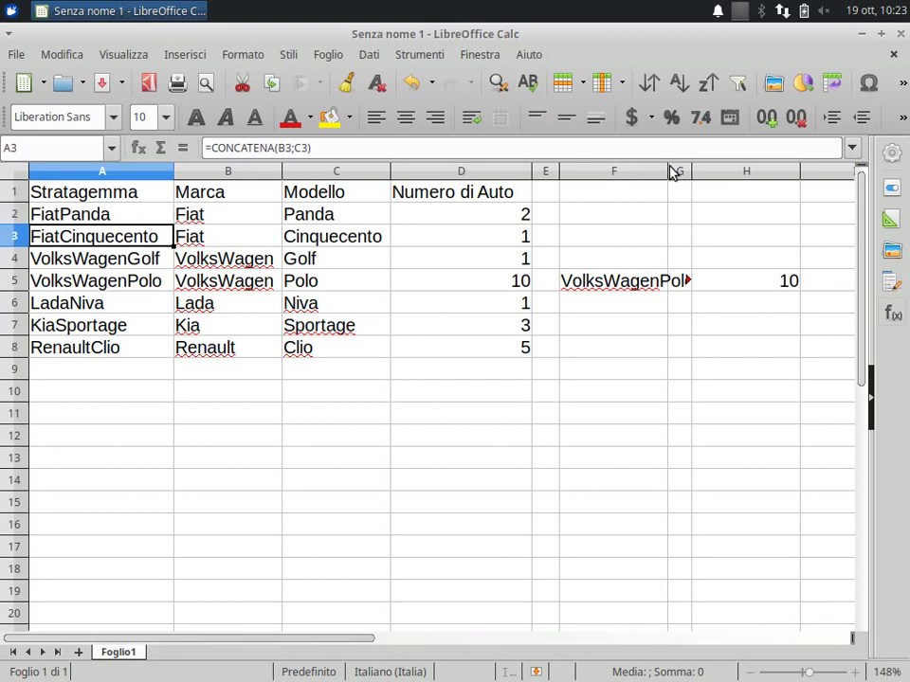
mouse_move(669, 169)
mouse_down()
mouse_move(756, 168)
mouse_move(704, 171)
mouse_up()
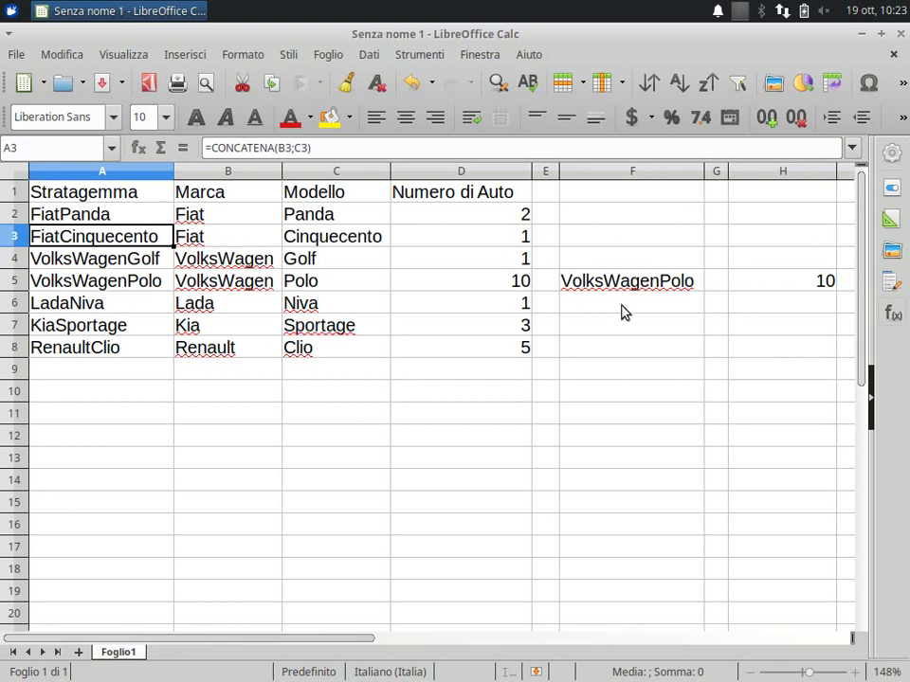
mouse_move(631, 282)
mouse_down()
mouse_move(614, 431)
mouse_move(625, 344)
mouse_move(617, 293)
mouse_move(617, 408)
mouse_move(629, 290)
mouse_move(629, 378)
mouse_up()
click(629, 351)
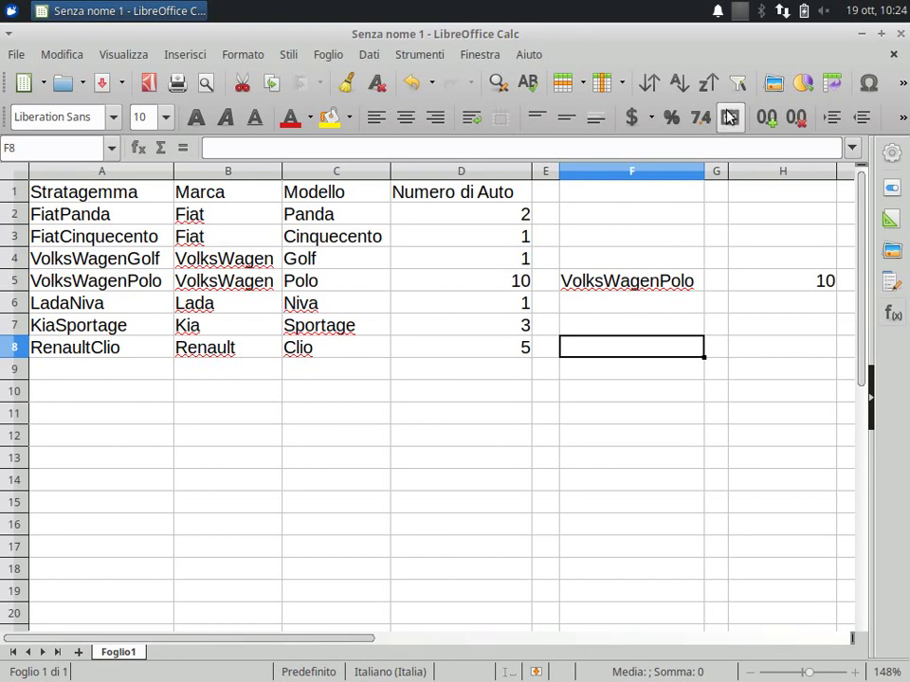
click(745, 10)
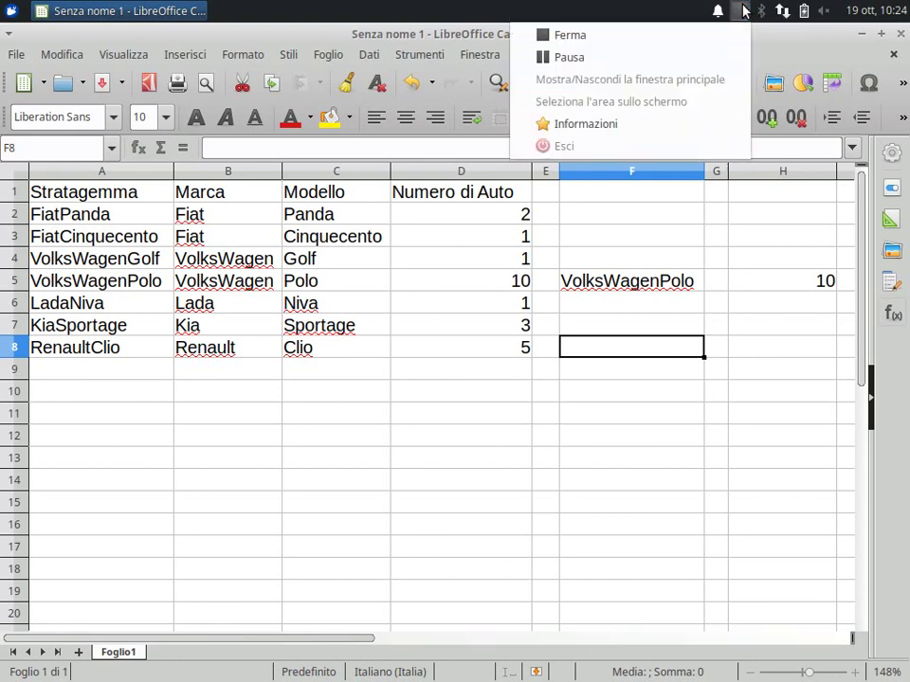